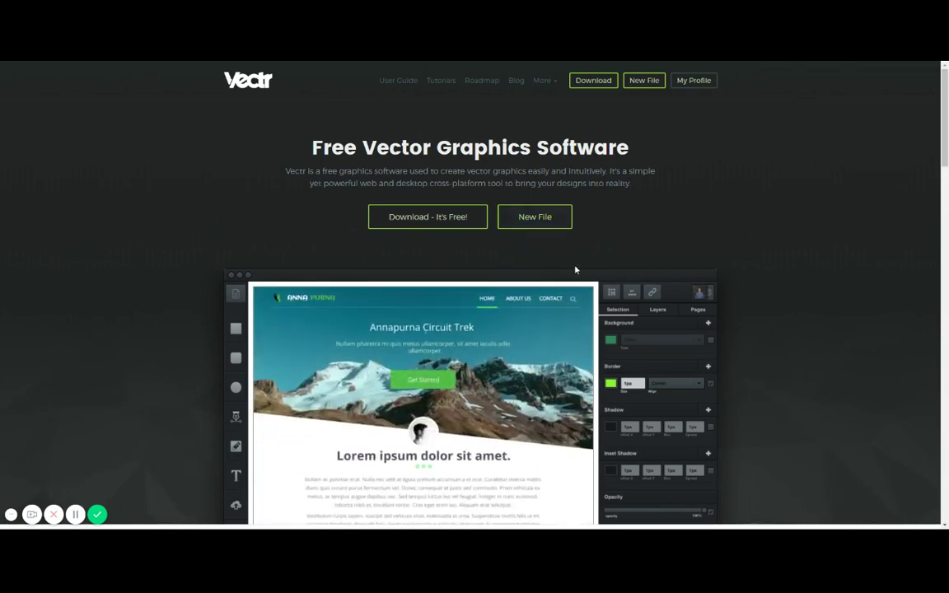
Create a new file and bring the portrait photo onto its blank page.
left_click(557, 212)
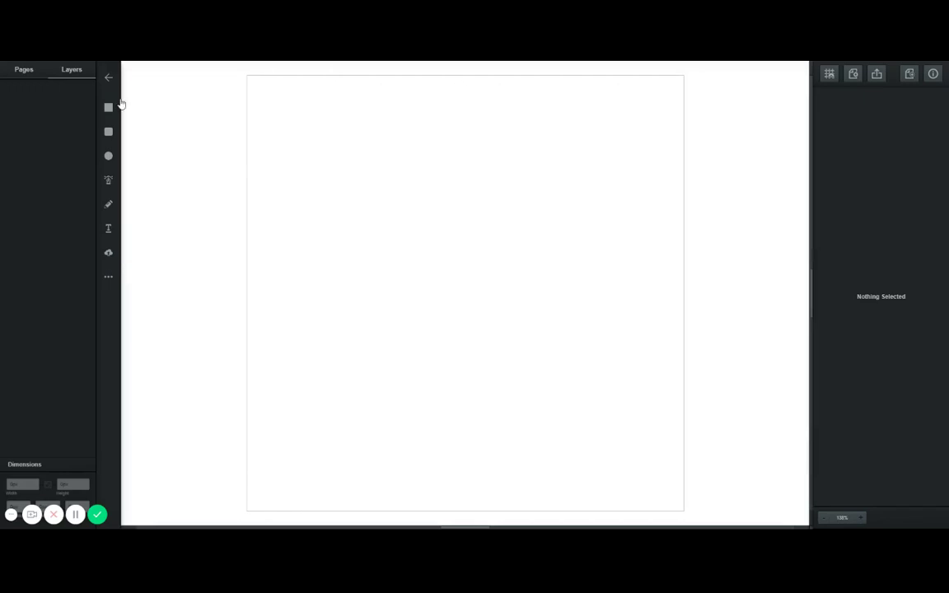
left_click_drag(466, 312, 521, 254)
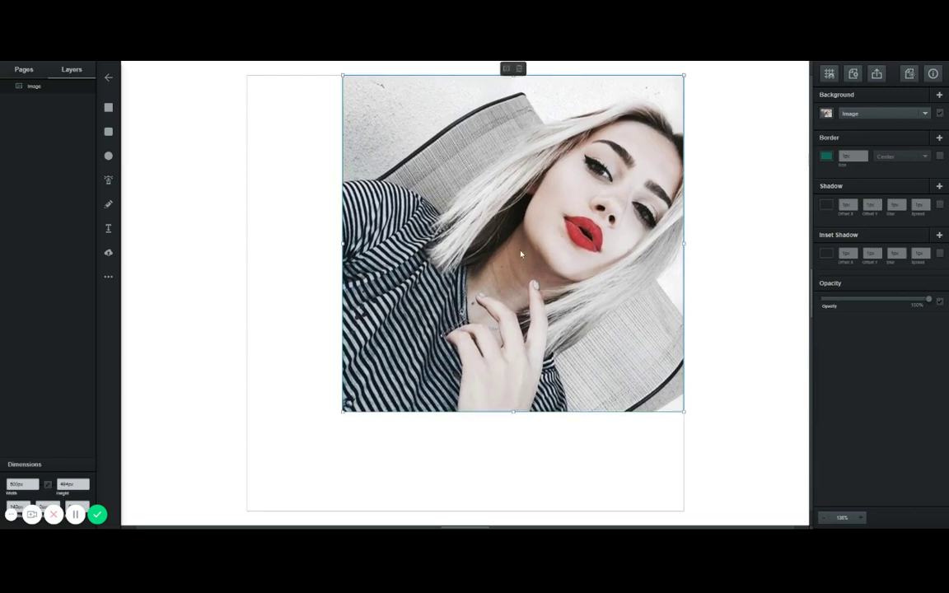
Enlarge the portrait photo to cover the whole page, about 640 px wide.
left_click(344, 416)
left_click(344, 414)
left_click_drag(346, 411, 246, 516)
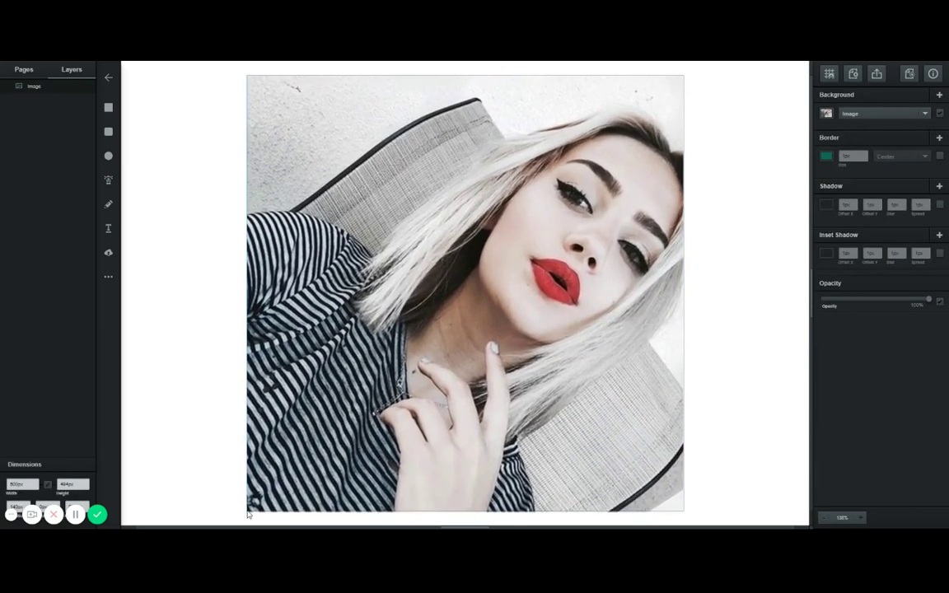
left_click(218, 461)
left_click(525, 218)
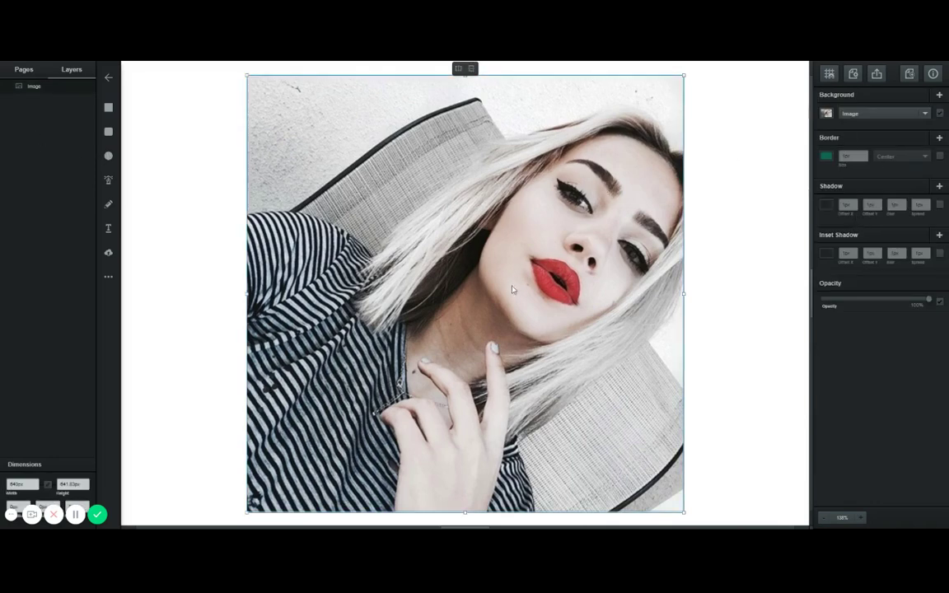
Start a curved Pen path along the face edge, from the temple beside the eyebrow down the cheek to the jaw.
left_click(102, 182)
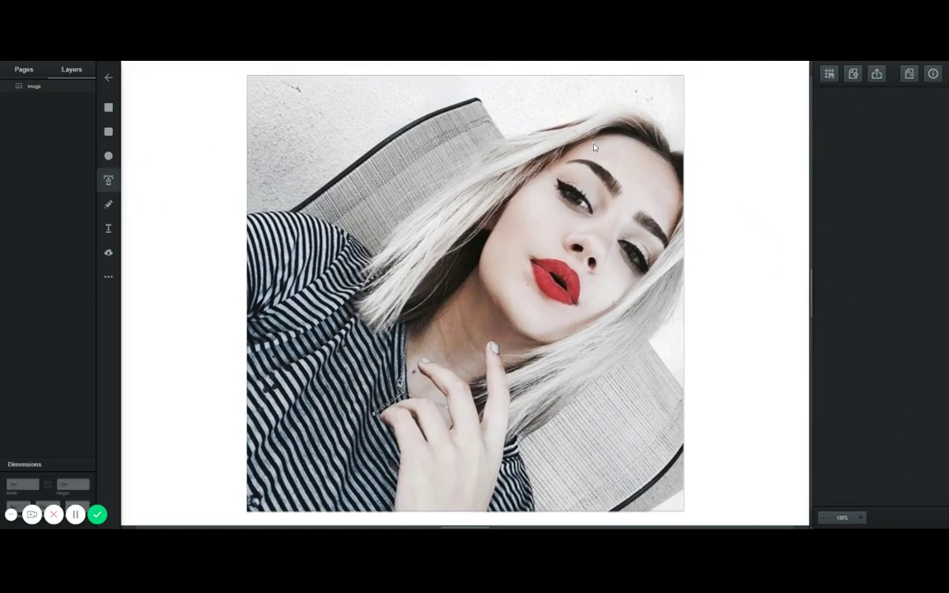
scroll(693, 198, "up", 2)
scroll(693, 198, "down", 2)
left_click(862, 518)
left_click(862, 518)
scroll(650, 354, "up", 4)
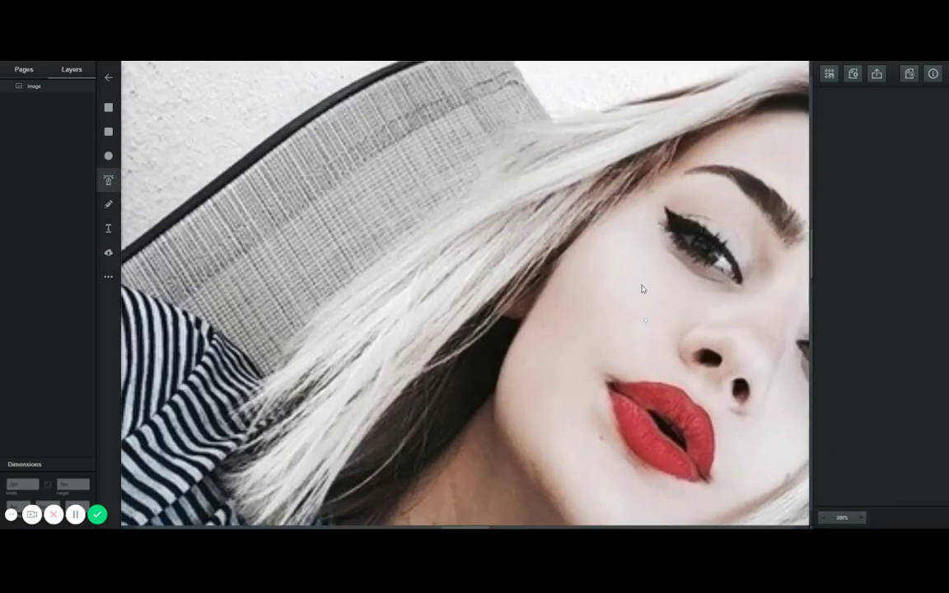
left_click_drag(476, 527, 540, 526)
scroll(492, 437, "down", 2)
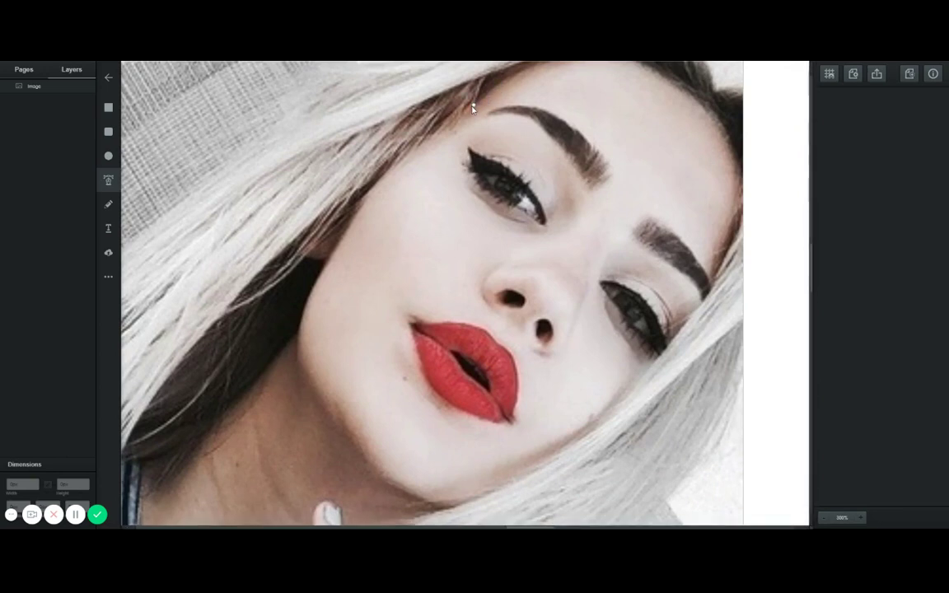
left_click(471, 106)
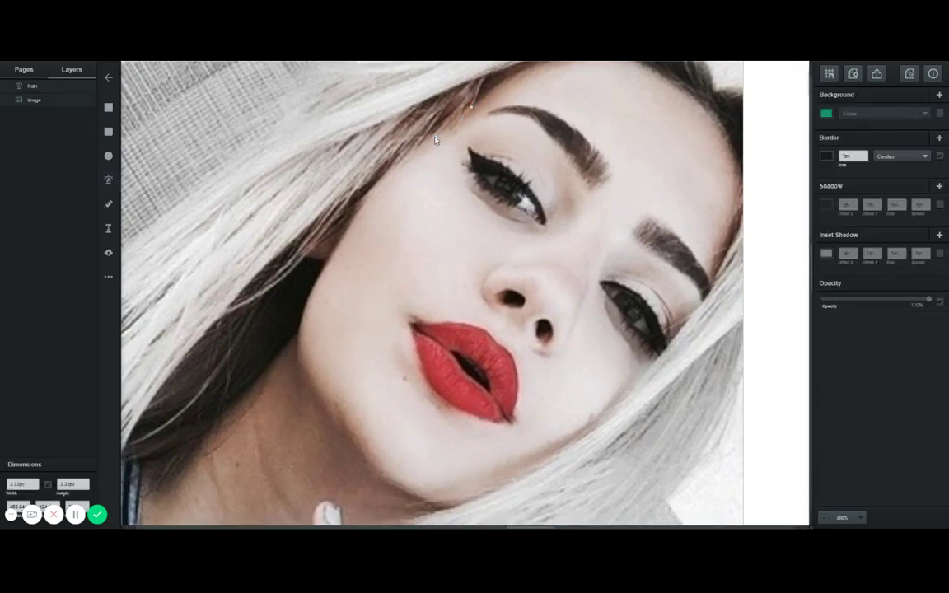
left_click_drag(427, 140, 404, 154)
left_click_drag(359, 212, 339, 248)
left_click_drag(302, 321, 294, 366)
left_click_drag(339, 423, 353, 437)
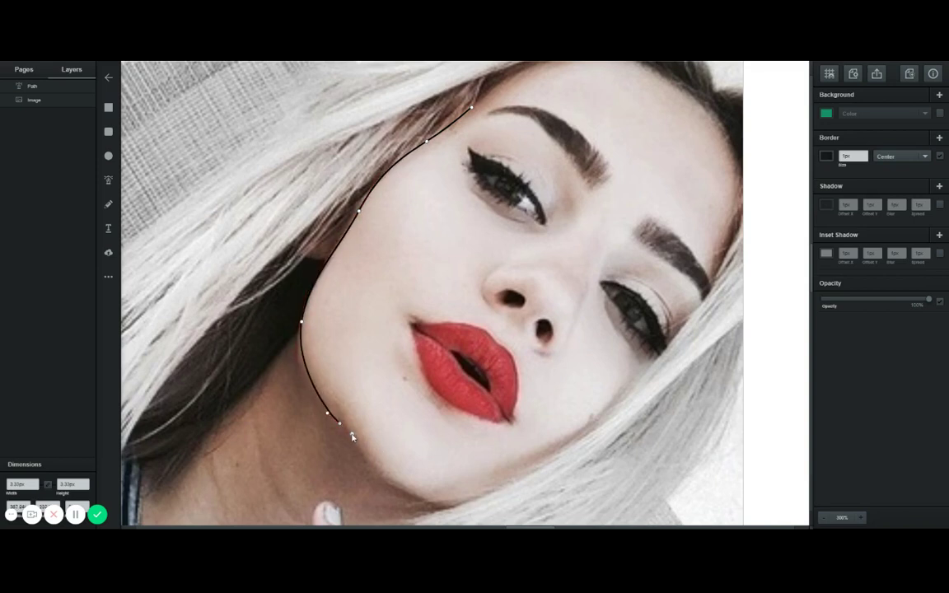
Continue the face path around the chin, far cheek and forehead hairline and close it, about 300 by 311 px overall.
left_click_drag(380, 469, 399, 485)
left_click_drag(520, 505, 607, 491)
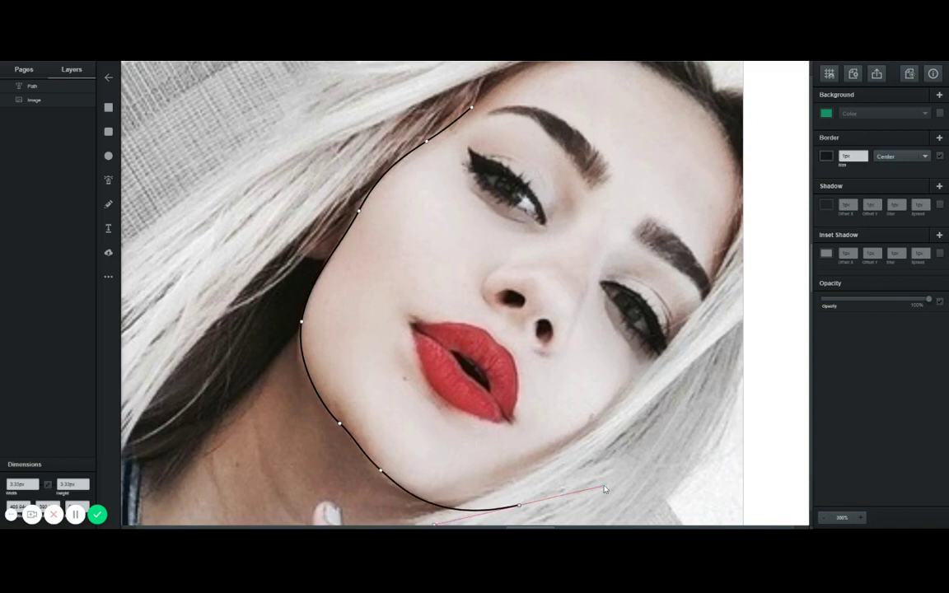
left_click_drag(722, 309, 744, 261)
left_click_drag(746, 183, 664, 130)
scroll(730, 159, "up", 1)
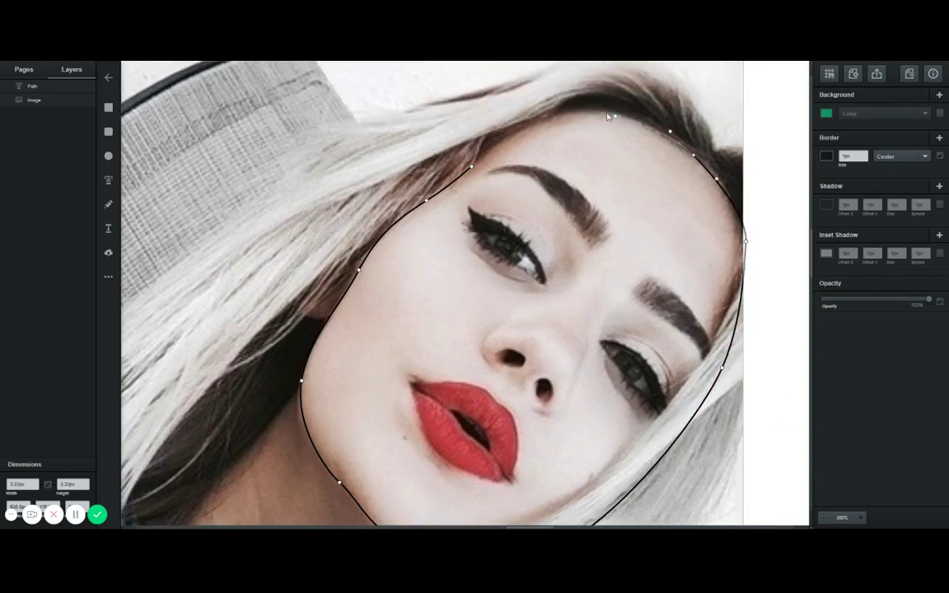
left_click_drag(592, 109, 578, 109)
left_click_drag(510, 139, 484, 157)
key("ctrl+z")
left_click(472, 168)
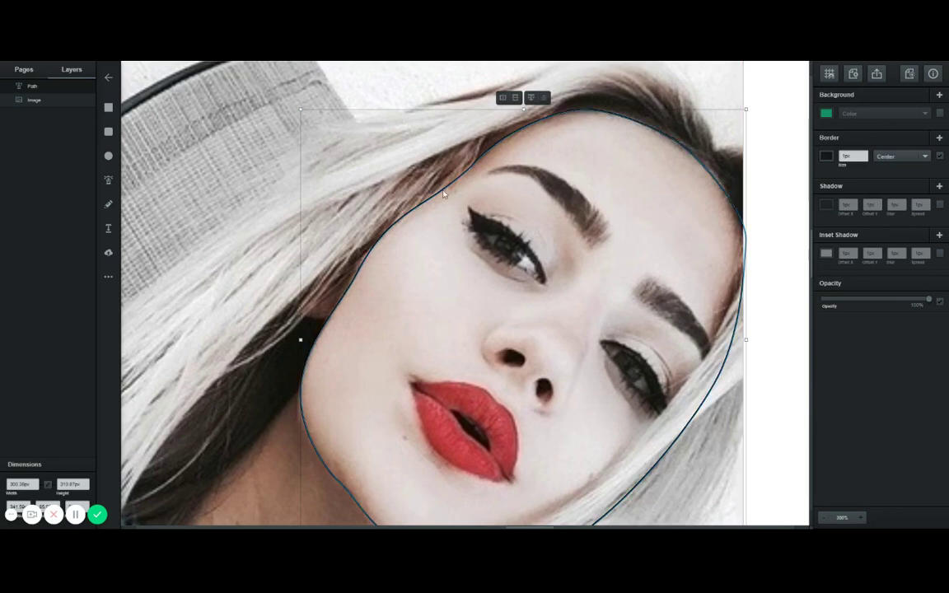
Rename the face outline's layer as Face Base Layer and turn off its border.
double_click(32, 86)
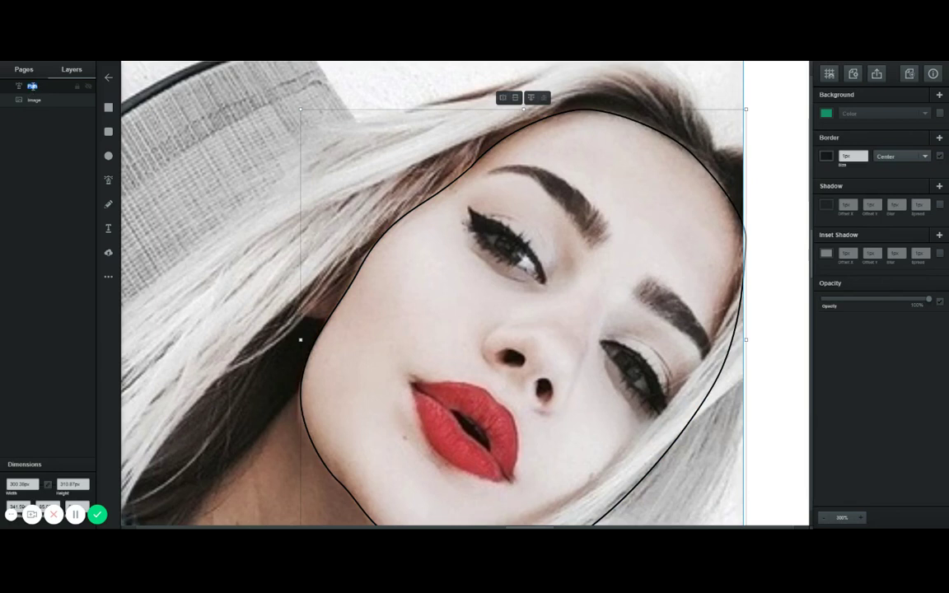
type("Face Base Layer")
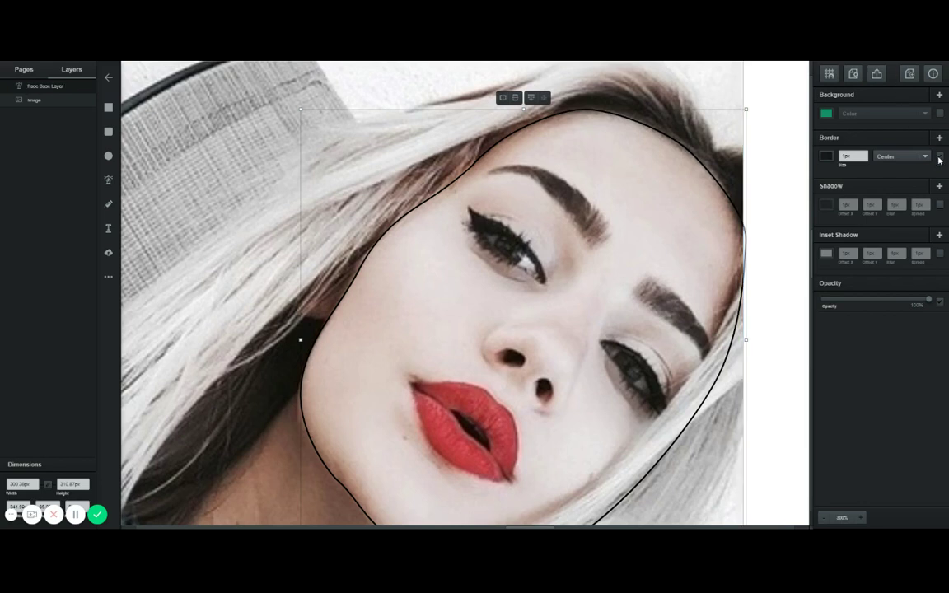
left_click(940, 157)
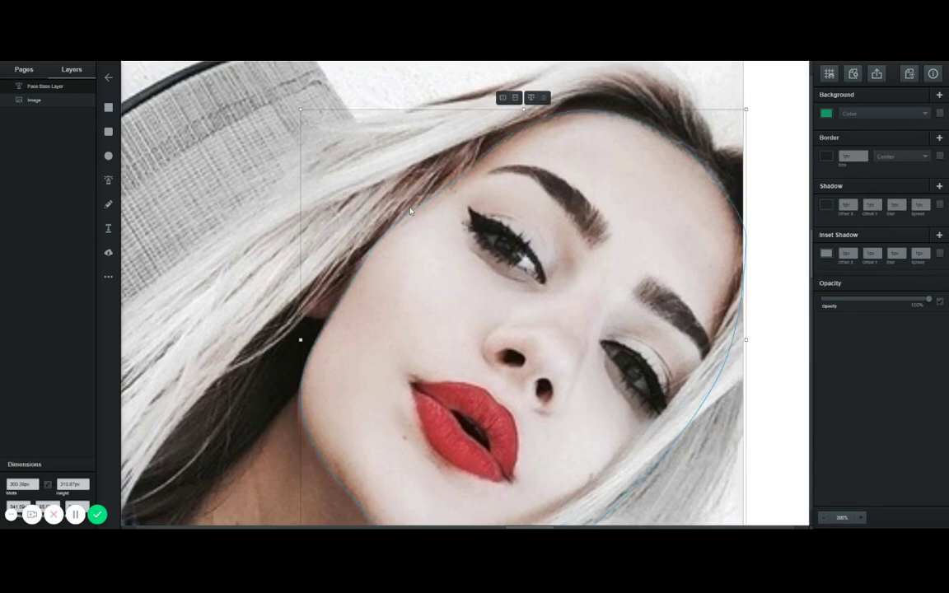
Fill the Face Base Layer with a skin tone sampled from the photo's forehead and leave the layer hidden.
left_click(827, 115)
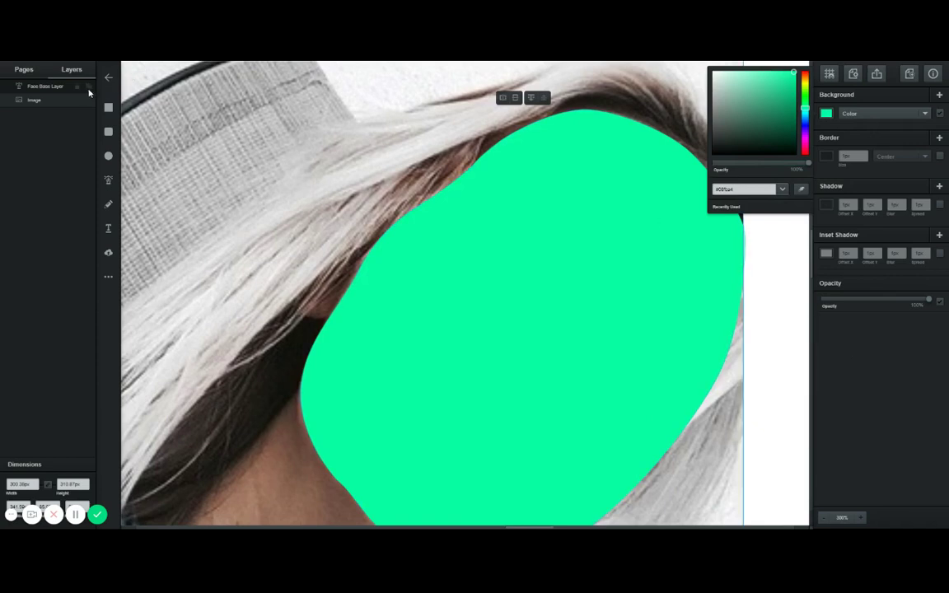
left_click(88, 87)
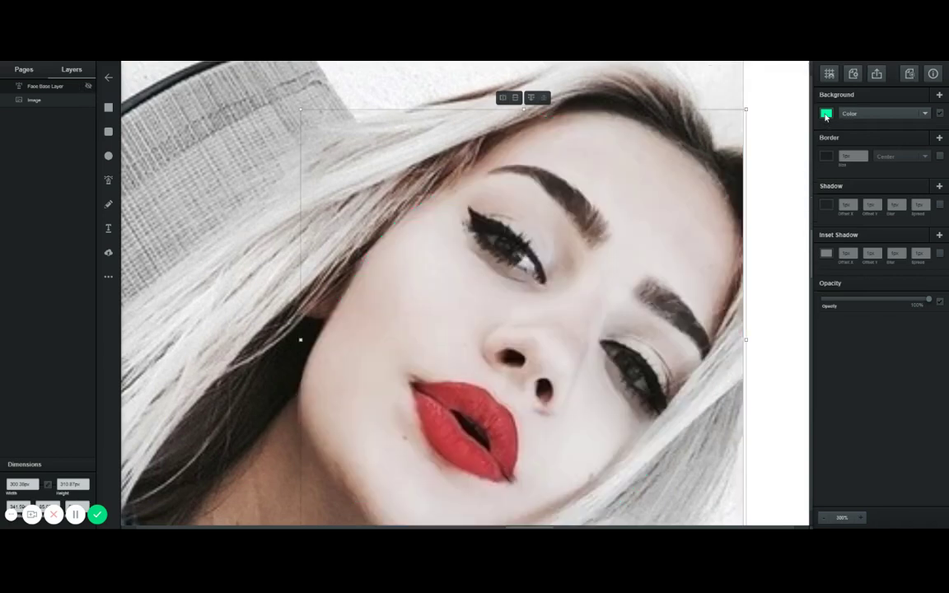
left_click(826, 114)
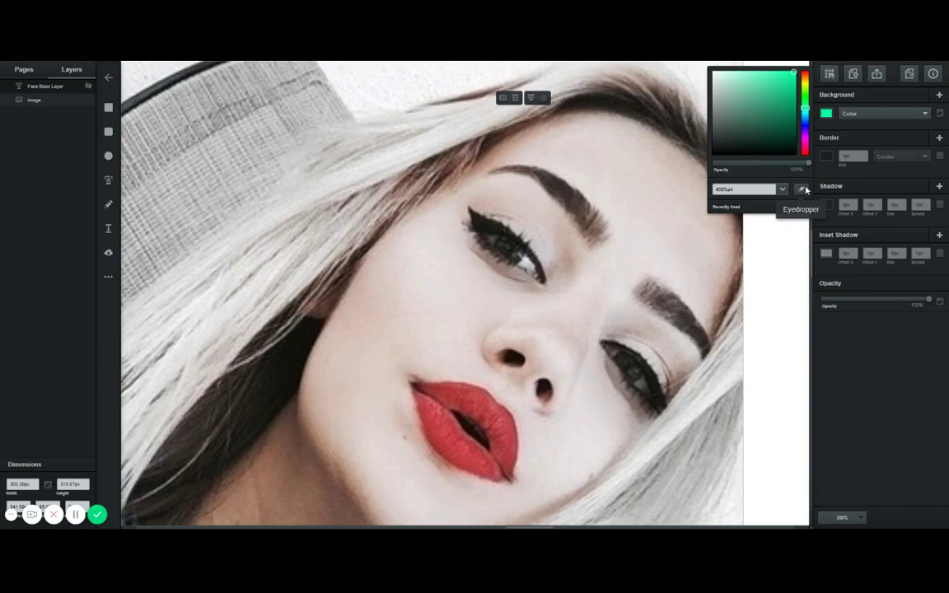
left_click(805, 190)
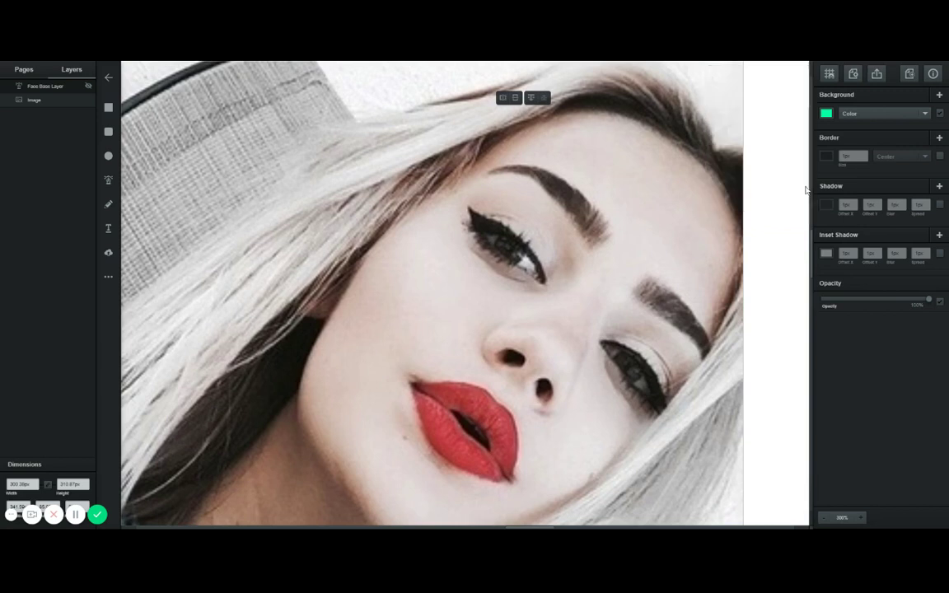
left_click(696, 179)
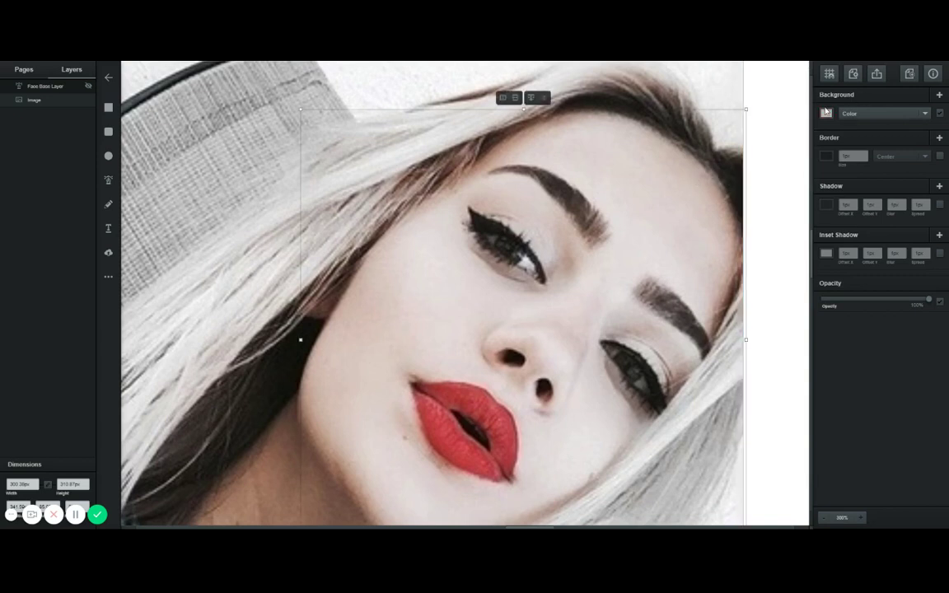
left_click(89, 86)
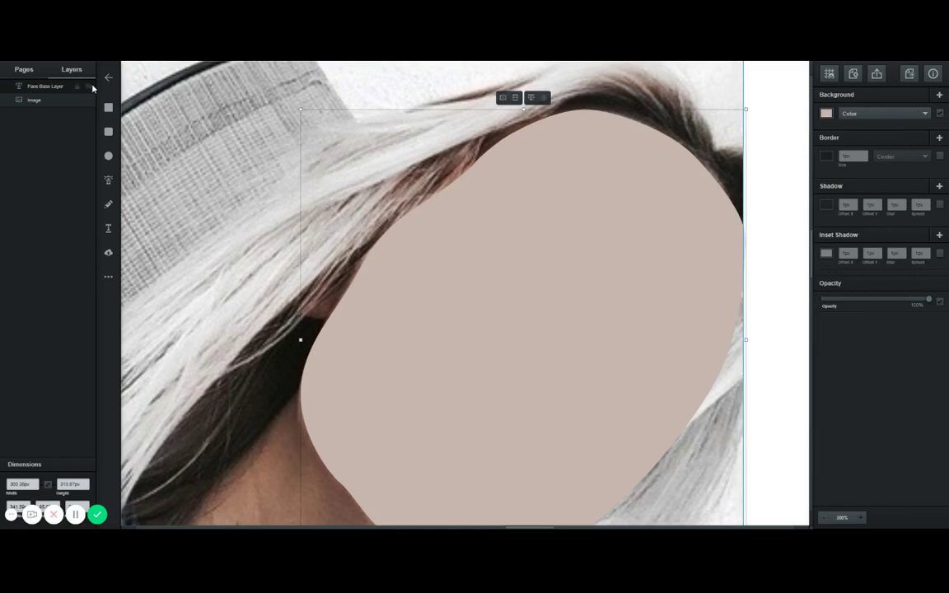
left_click(90, 87)
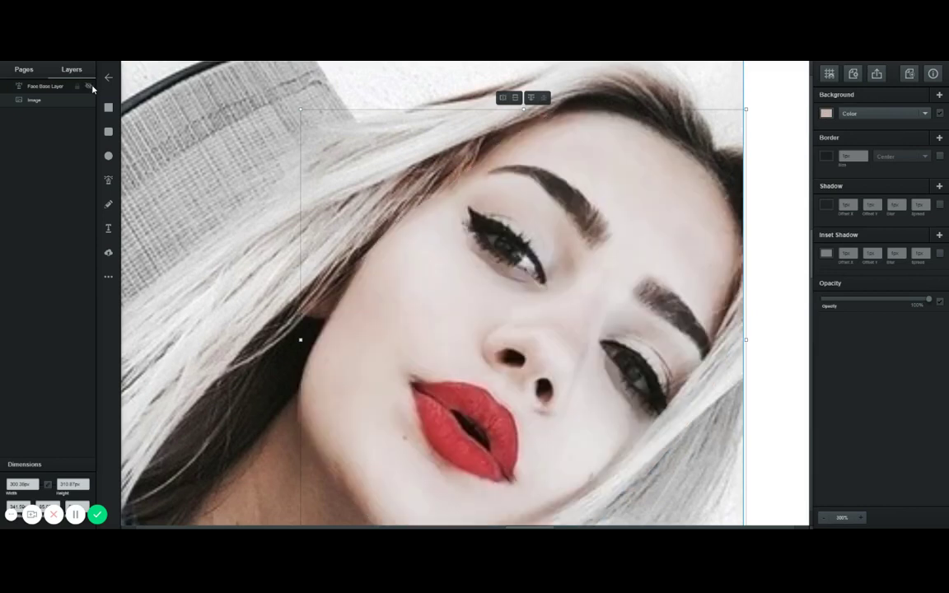
Trace the outer contour of the lips with the Pen tool as a closed path about 73 by 68 px.
left_click(108, 184)
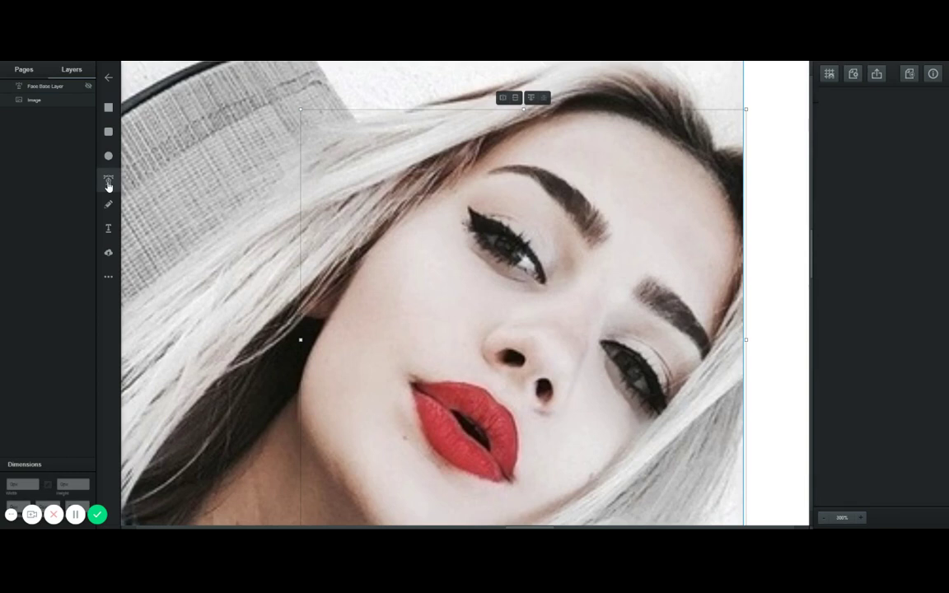
scroll(469, 302, "down", 4)
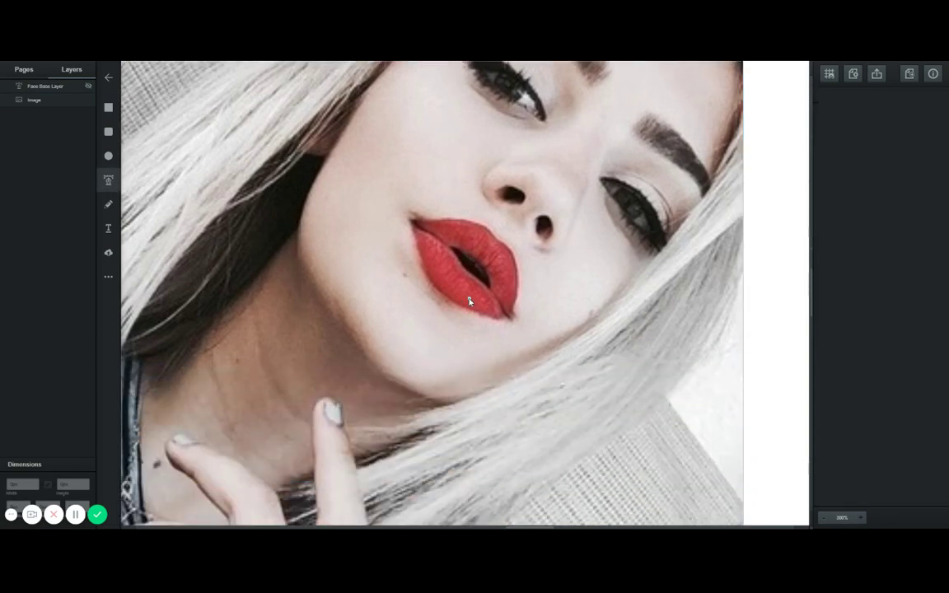
left_click(862, 520)
left_click(862, 520)
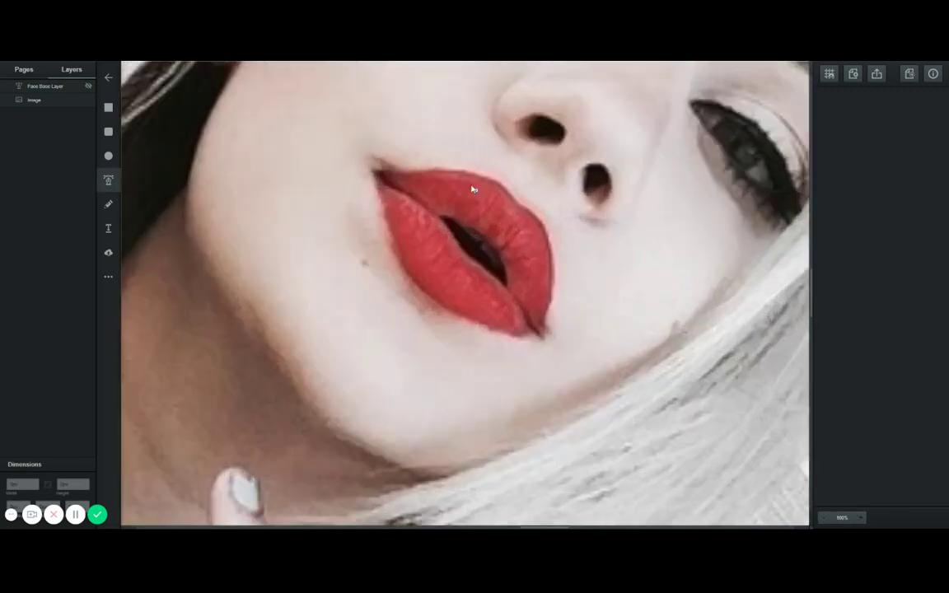
left_click(372, 172)
left_click_drag(494, 186, 518, 209)
left_click(521, 206)
left_click_drag(551, 252, 553, 284)
left_click_drag(541, 321, 424, 299)
key("ctrl+z")
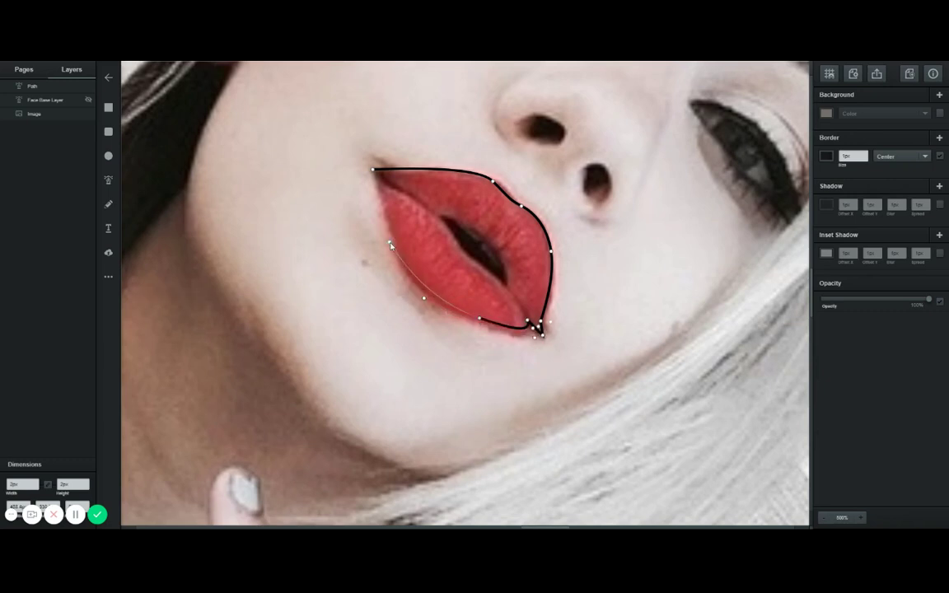
left_click_drag(390, 243, 366, 226)
left_click(373, 170)
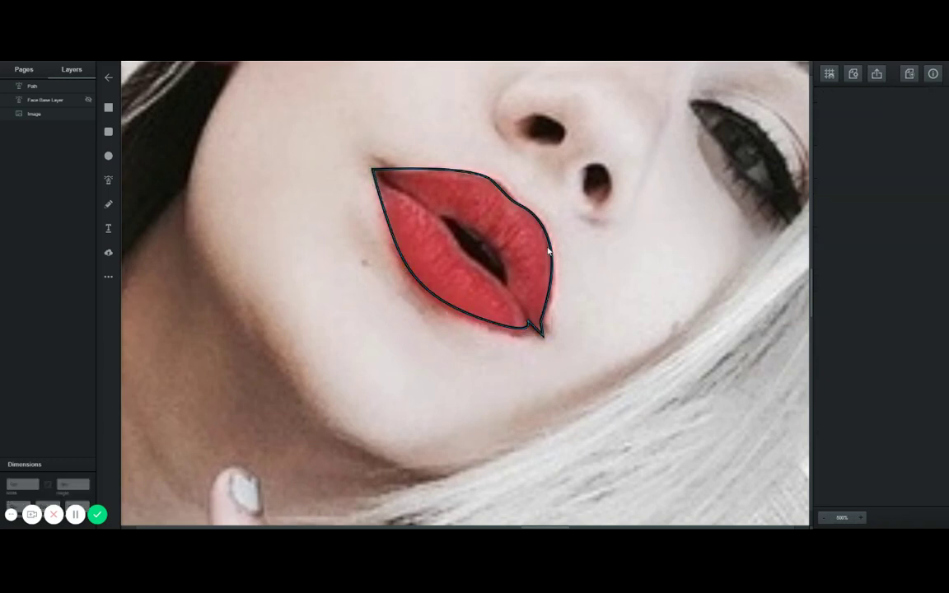
left_click(552, 294)
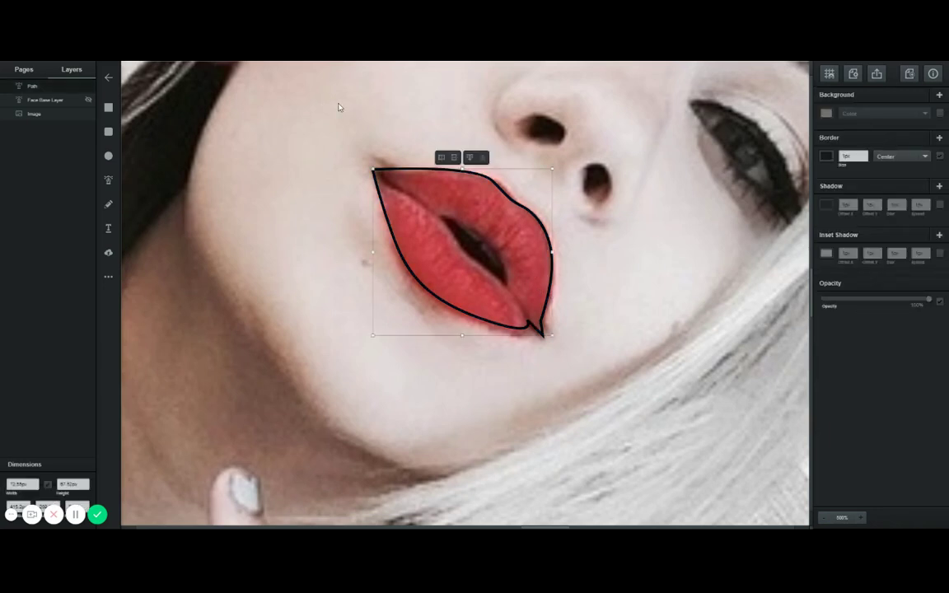
Rename the lip outline's layer as Lips Base Layer and turn off both its border and its visibility.
double_click(31, 86)
left_click(941, 155)
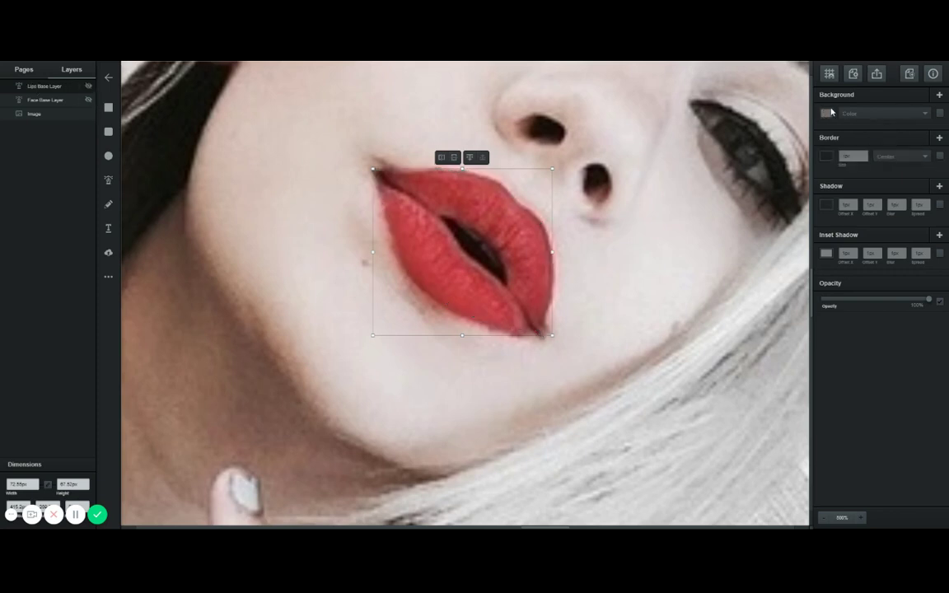
Fill the Lips Base Layer with a red sampled from the upper lip in the photo and leave the layer hidden.
left_click(828, 113)
left_click(802, 191)
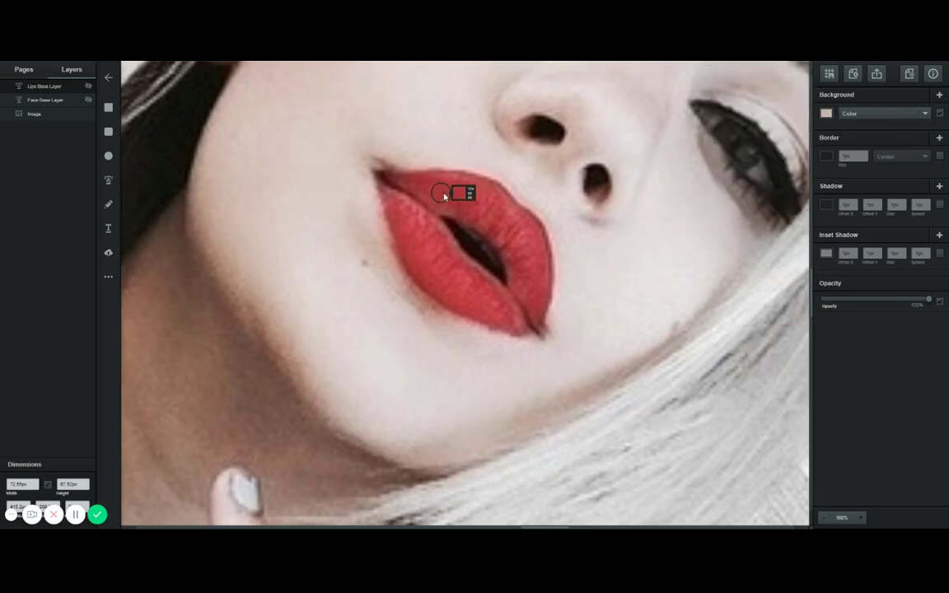
left_click(487, 211)
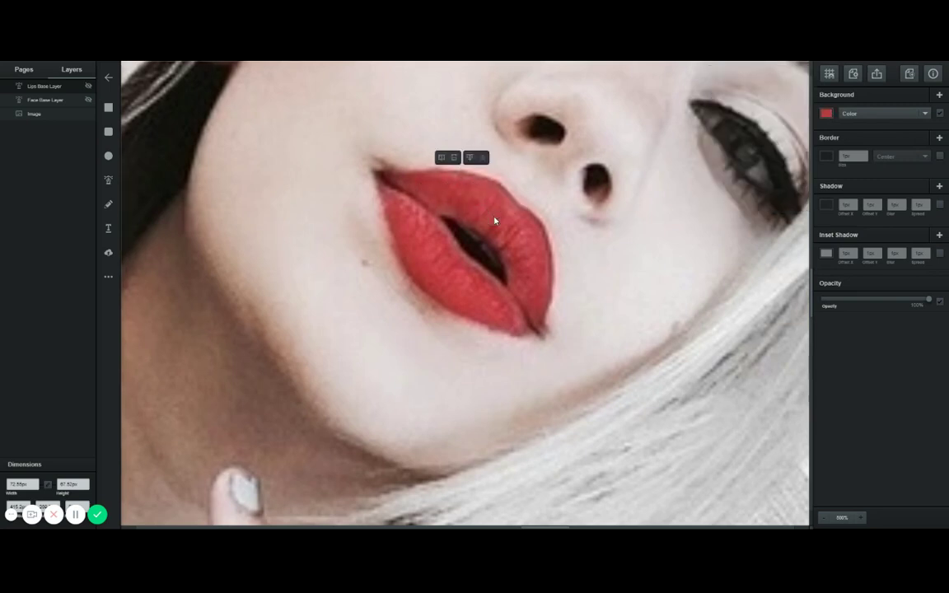
left_click(88, 86)
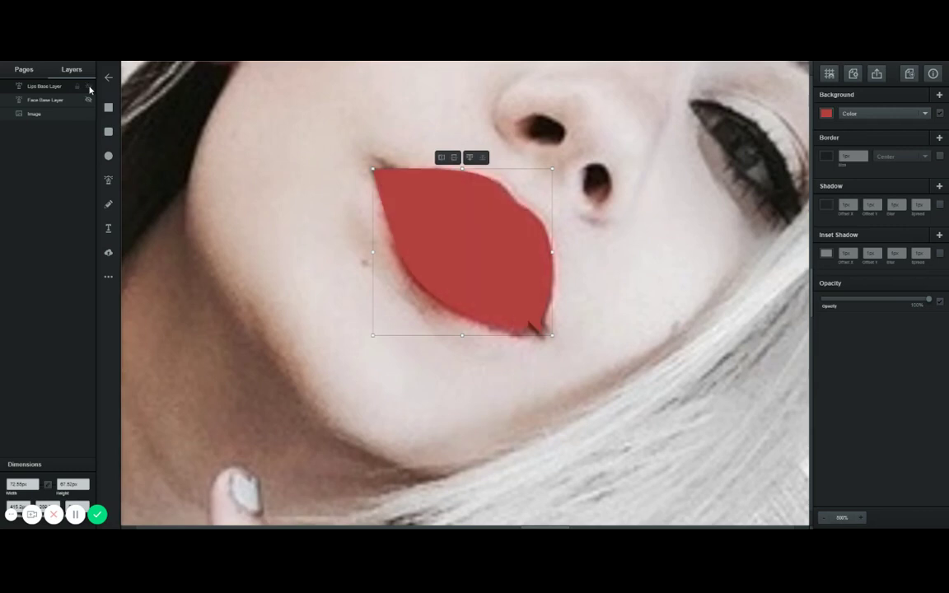
left_click(88, 87)
scroll(114, 86, "up", 1)
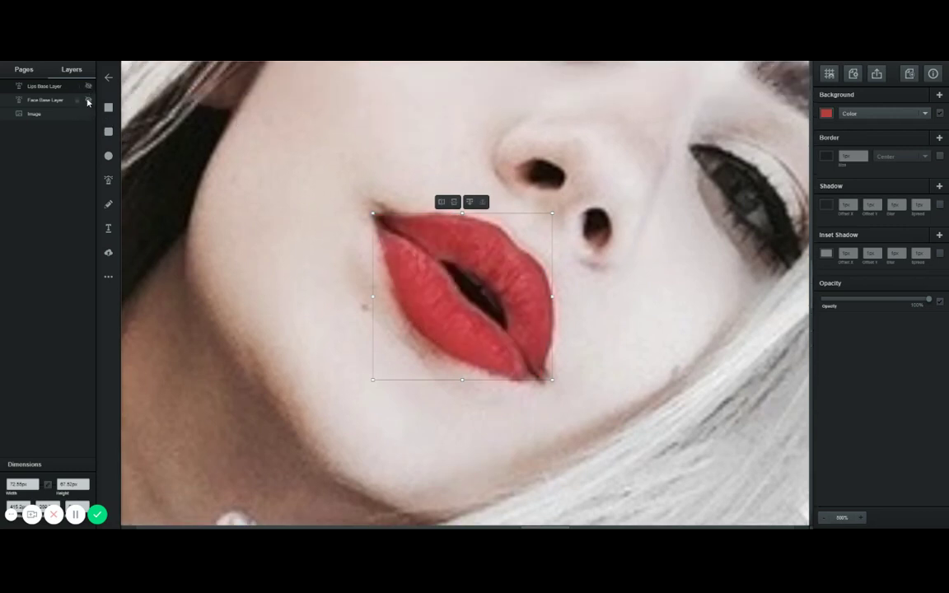
scroll(687, 174, "up", 2)
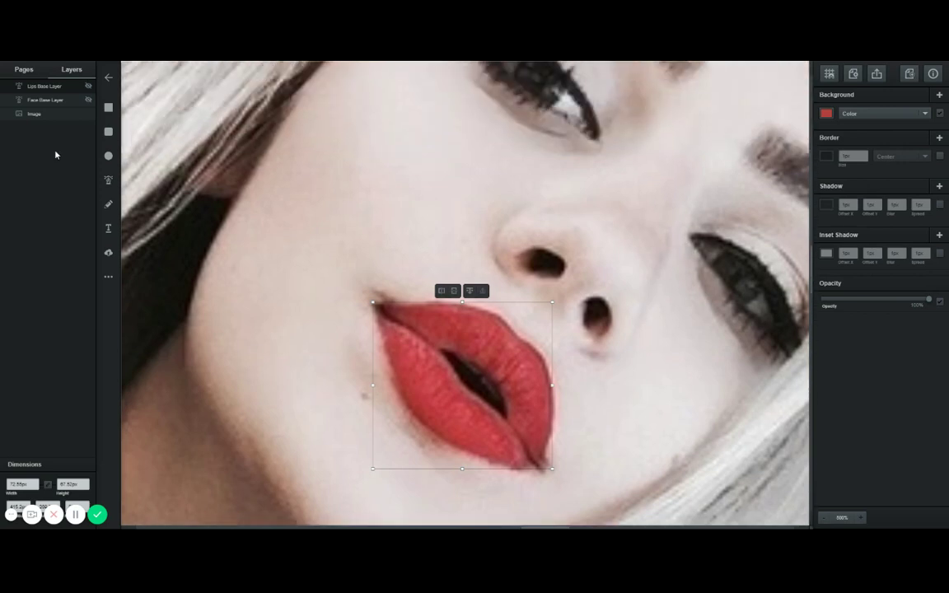
scroll(559, 92, "up", 6)
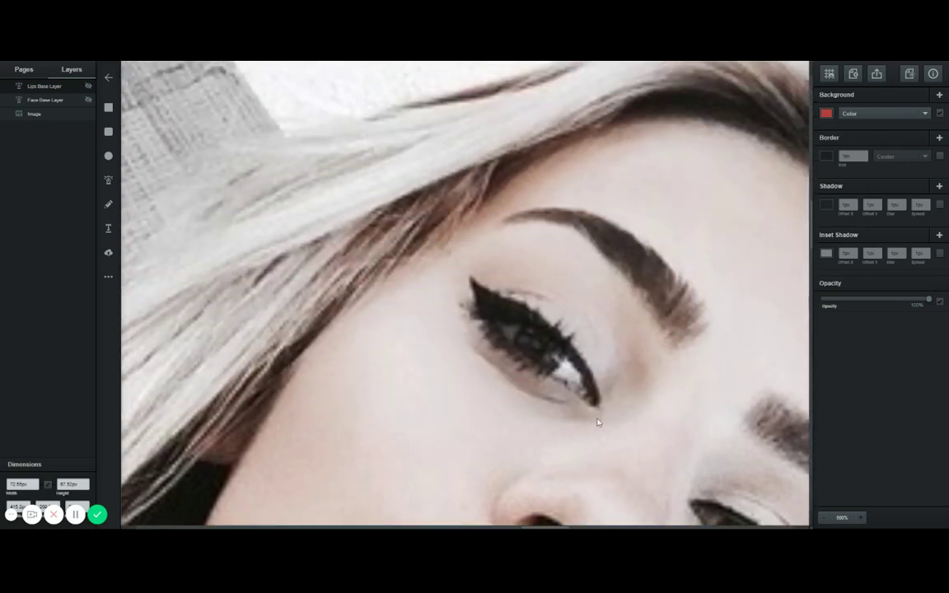
Trace the outline of the eyebrow above the eyelinered left eye with the Pen tool as a closed path about 83 by 52 px.
left_click_drag(539, 526, 553, 526)
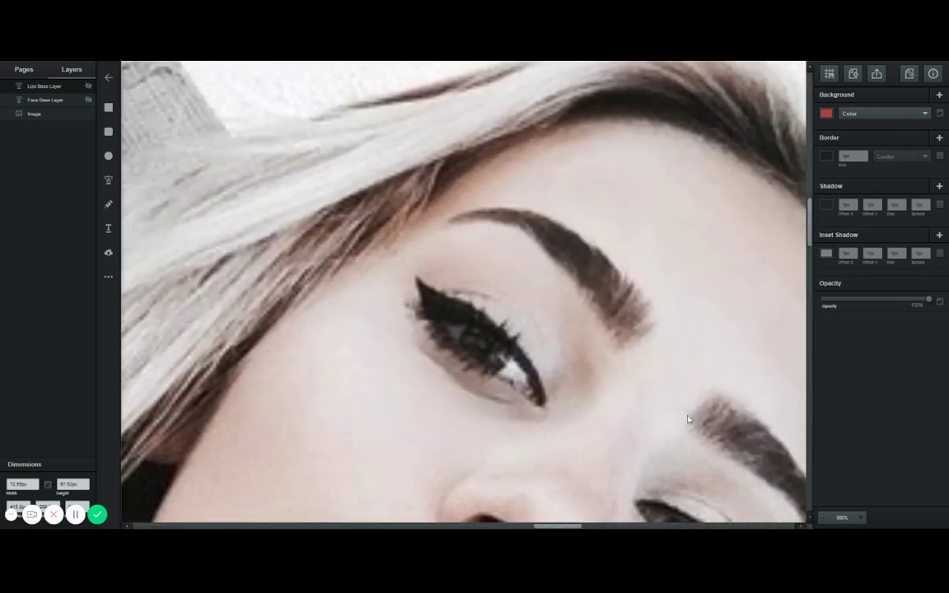
scroll(621, 403, "down", 1)
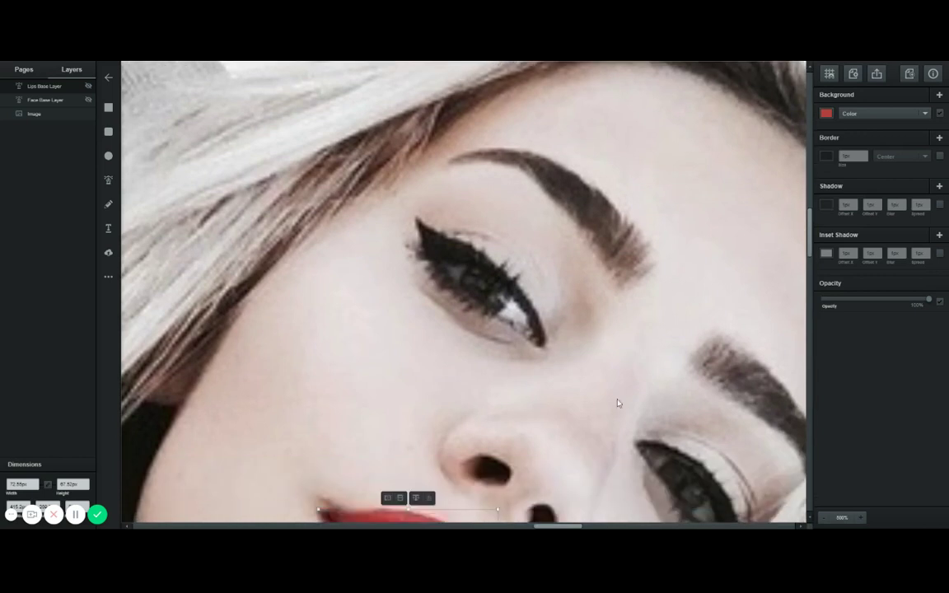
left_click(109, 181)
left_click(451, 161)
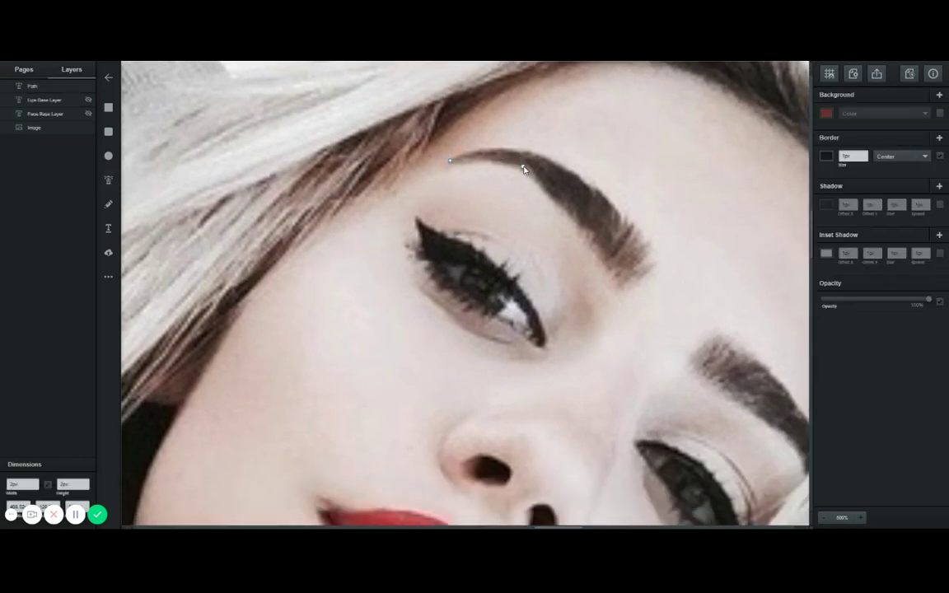
left_click_drag(526, 168, 548, 184)
left_click(604, 258)
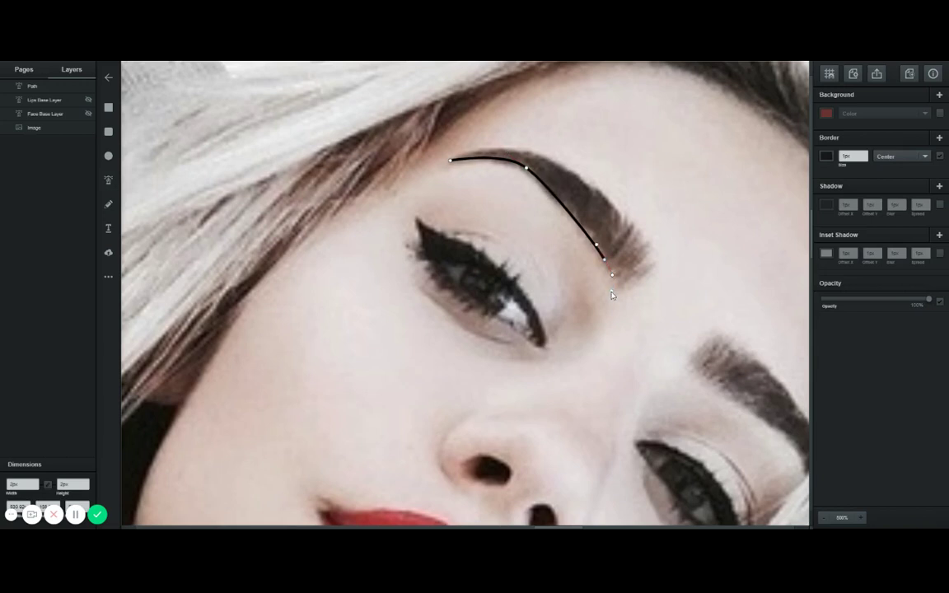
left_click(626, 282)
left_click(655, 262)
left_click_drag(590, 188, 483, 152)
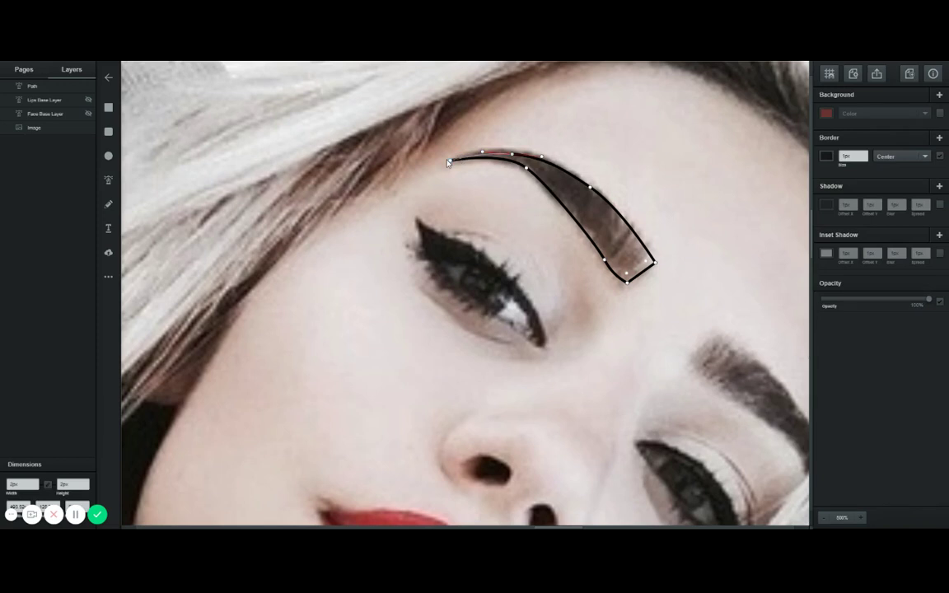
left_click(450, 162)
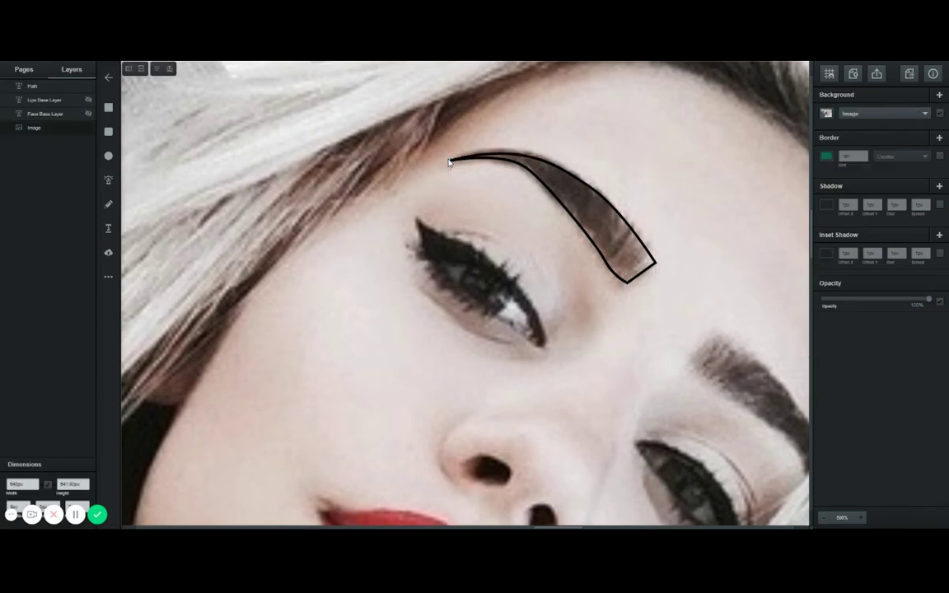
Rename the eyebrow outline's layer as Eyebrow Left and turn off both its border and its visibility.
left_click(545, 190)
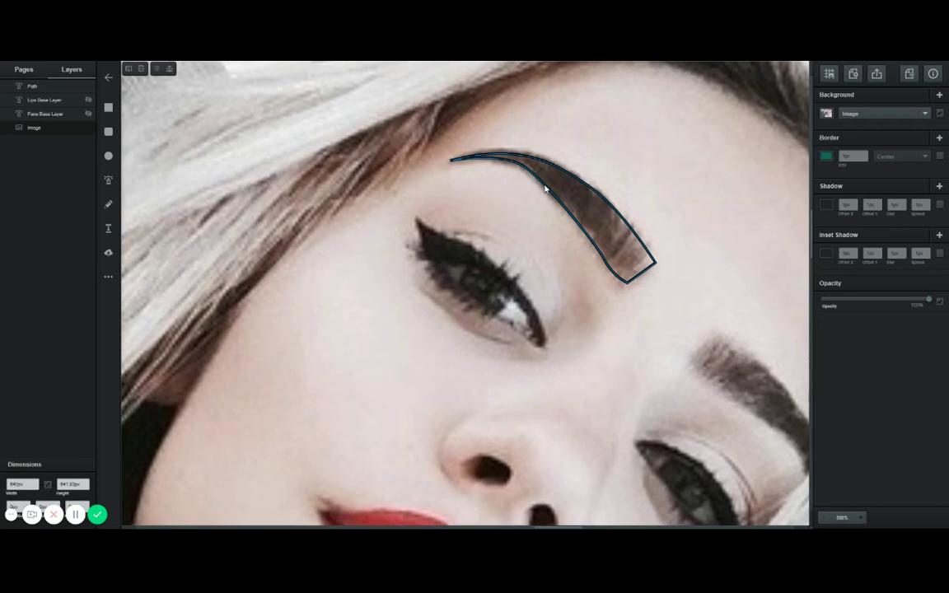
left_click(545, 191)
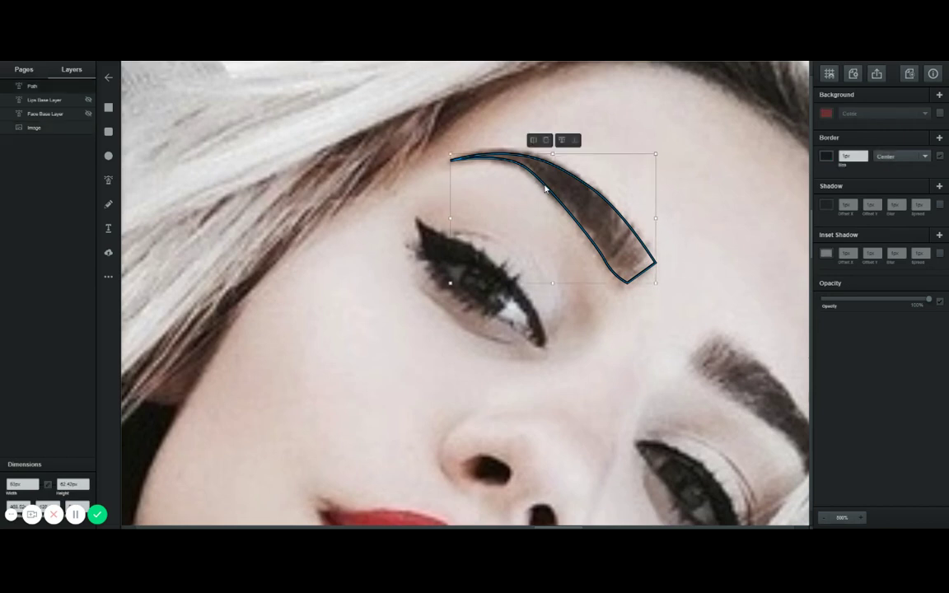
double_click(33, 86)
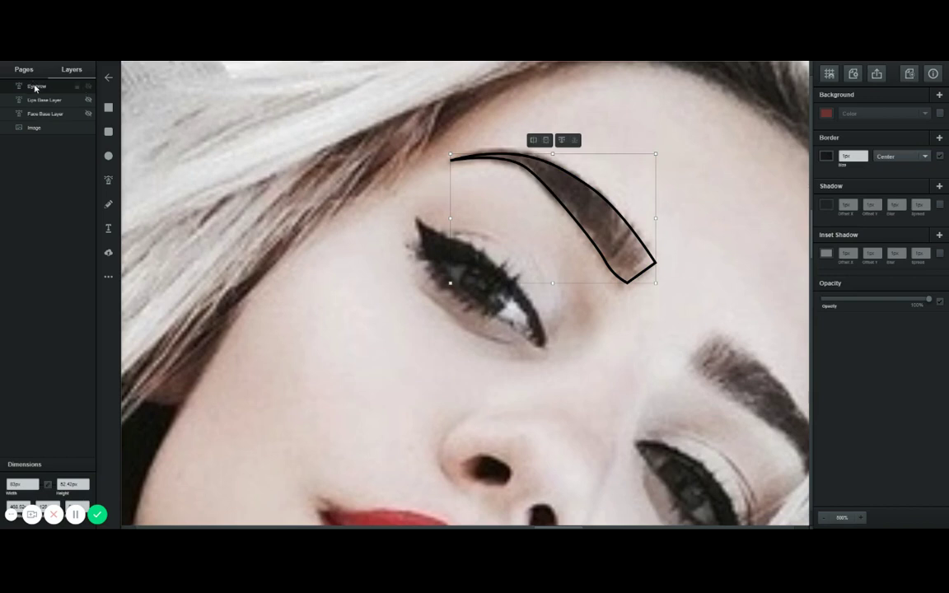
double_click(43, 84)
left_click(44, 84)
left_click(940, 155)
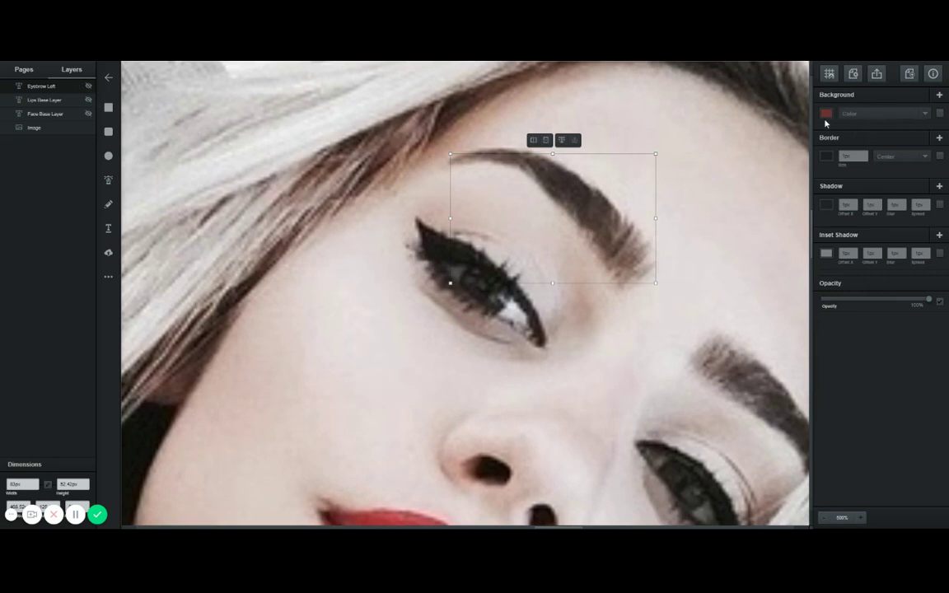
Fill the Eyebrow Left layer with a dark brown sampled from the eyebrow in the photo, check it, and leave the layer hidden.
left_click(827, 115)
left_click(802, 188)
left_click(568, 192)
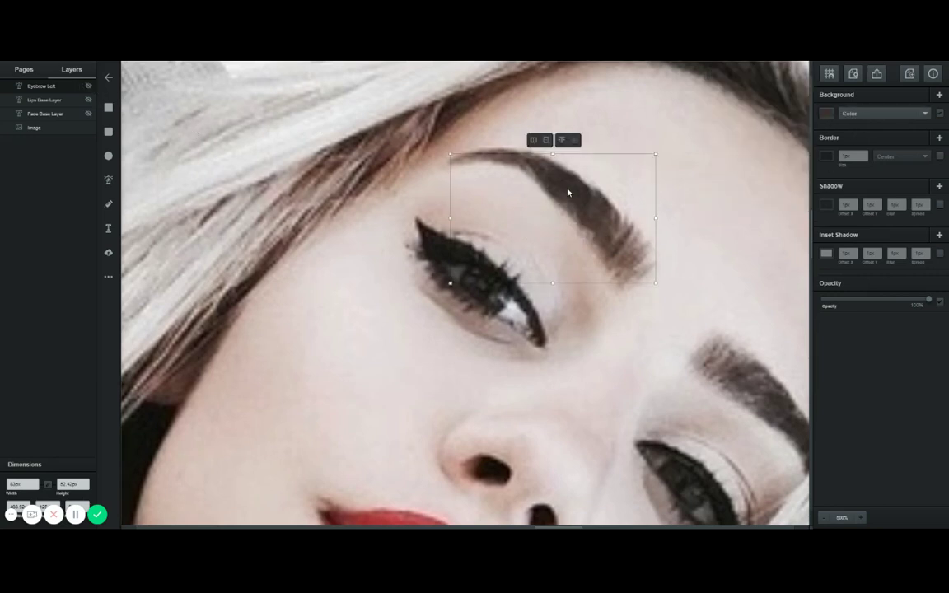
left_click(88, 87)
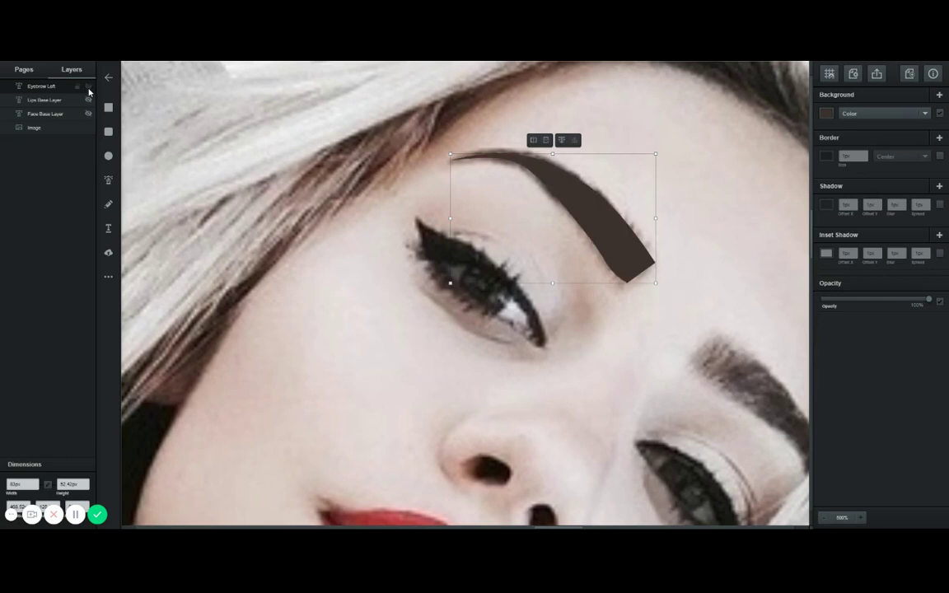
left_click(88, 88)
left_click(88, 87)
left_click(88, 88)
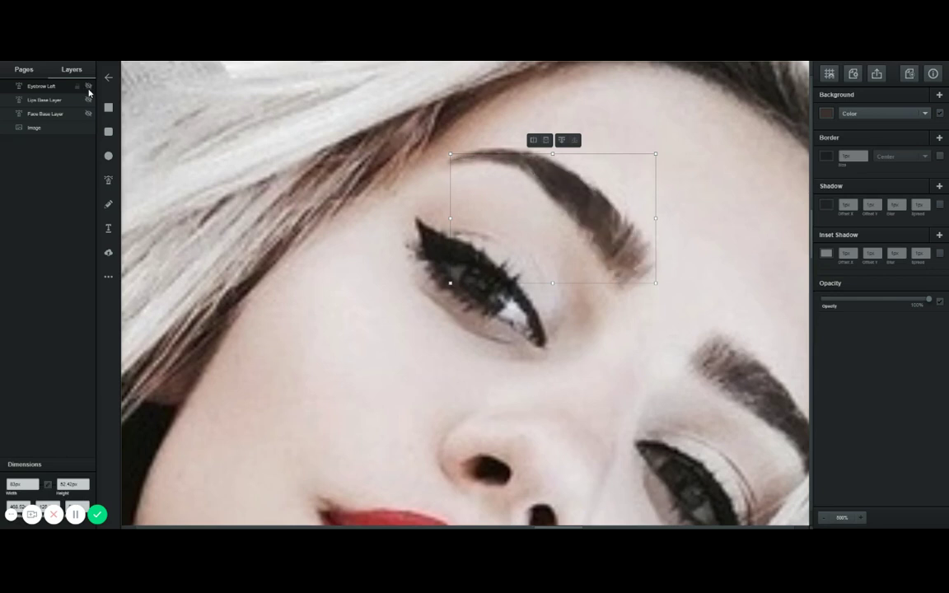
Trace the outer eyeliner contour of the left eye with the Pen tool as a closed path about 50 by 55 px.
scroll(416, 208, "down", 5)
scroll(421, 206, "up", 3)
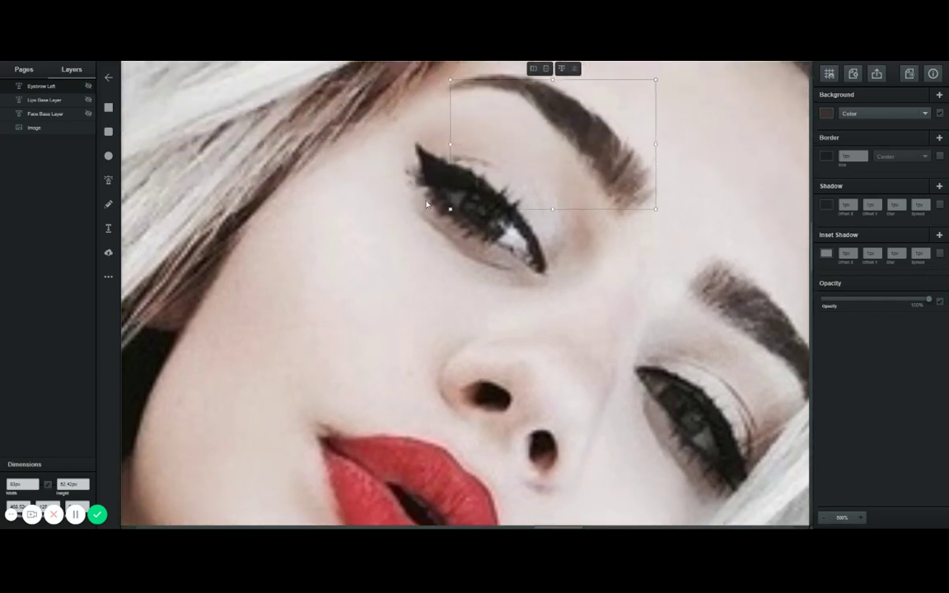
scroll(427, 204, "up", 1)
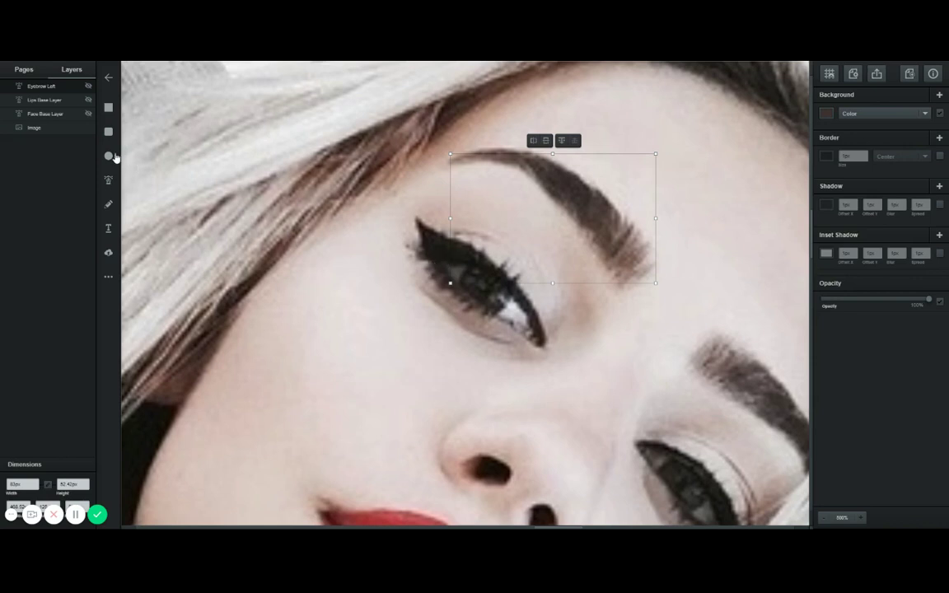
left_click(112, 180)
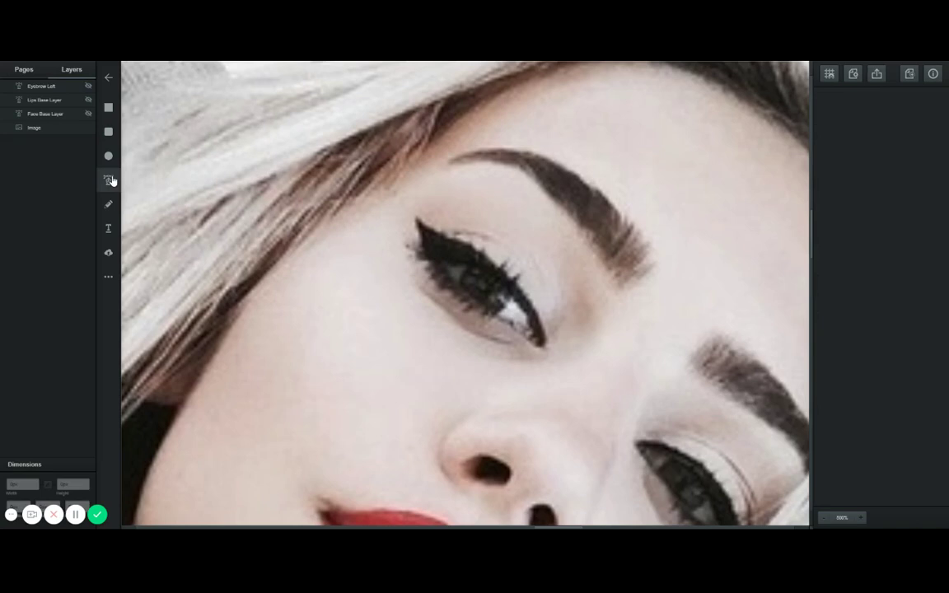
left_click(416, 216)
left_click_drag(448, 283, 517, 341)
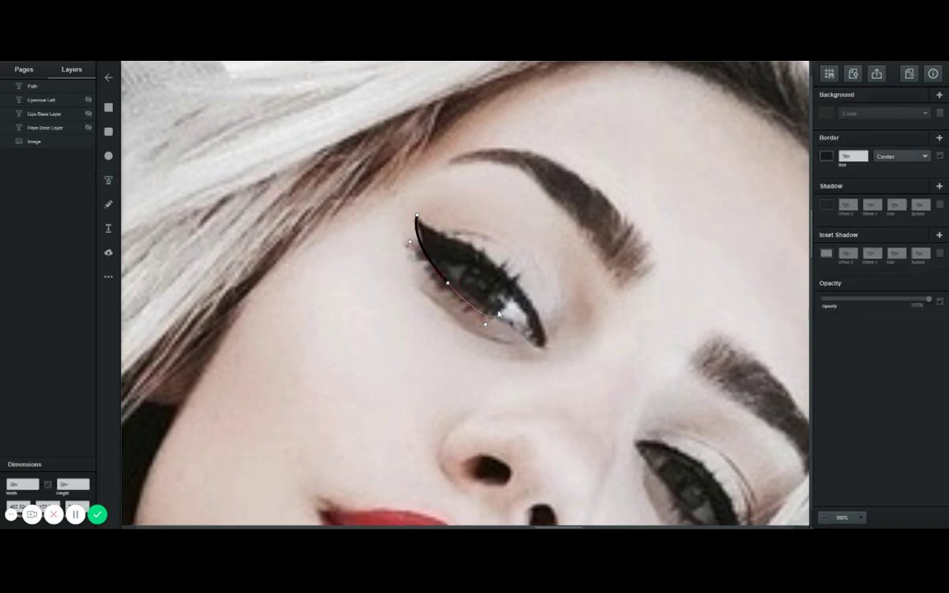
key("ctrl+z")
left_click_drag(443, 284, 520, 337)
left_click(542, 350)
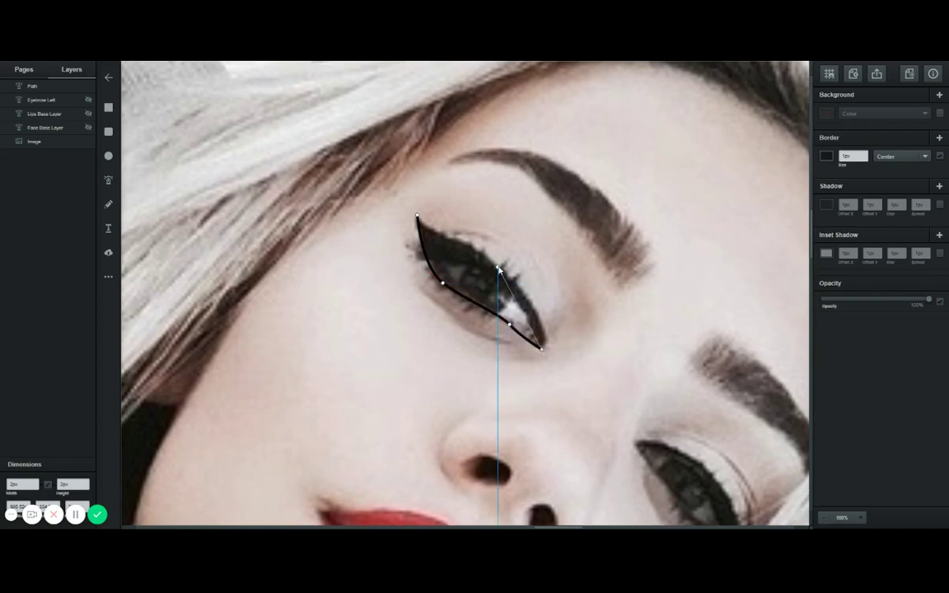
left_click_drag(498, 268, 416, 221)
left_click(393, 209)
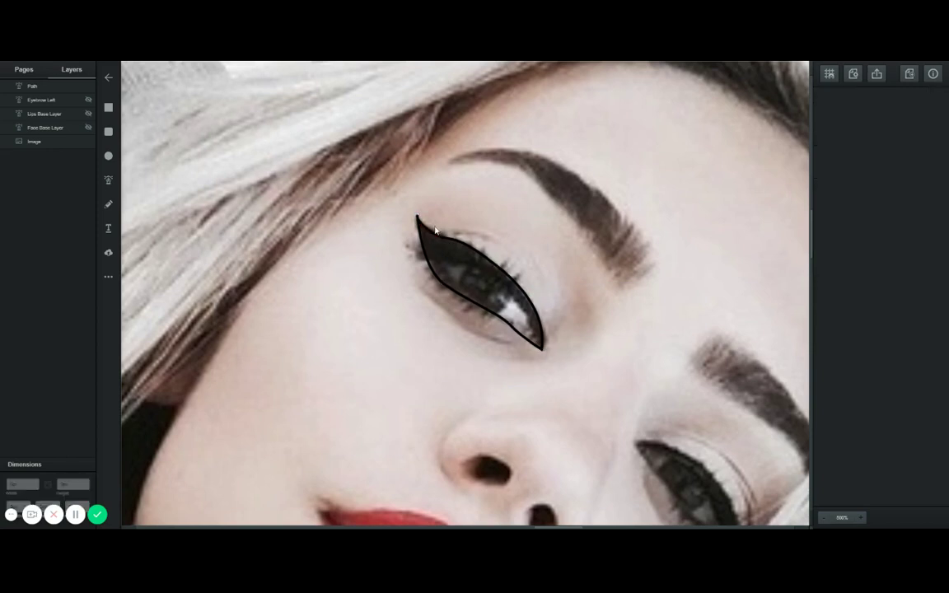
Reshape the upper curve of the eyeliner path near its winged outer corner by adjusting the points and handles there.
left_click(439, 239)
double_click(439, 239)
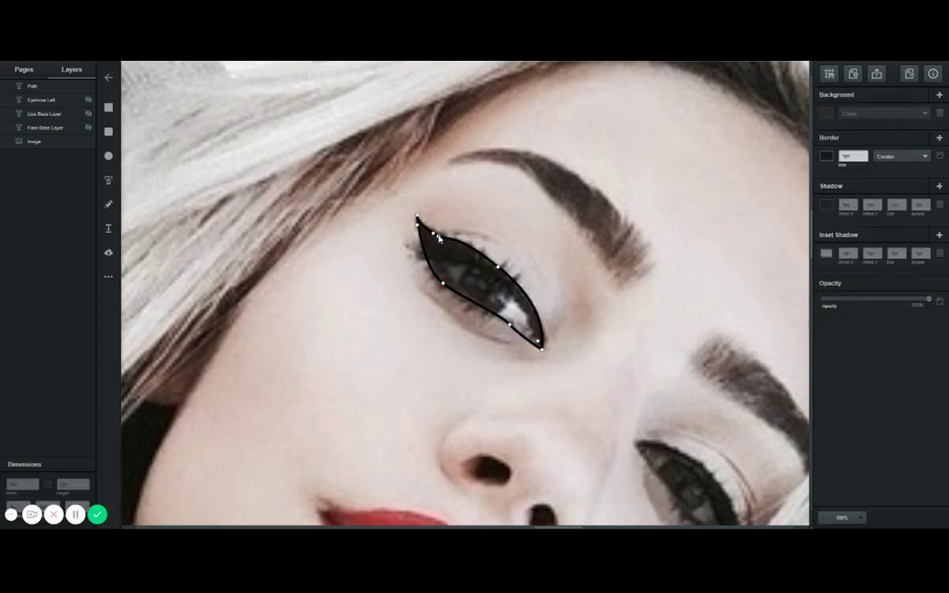
mouse_move(440, 236)
left_mouse_down()
mouse_move(459, 242)
mouse_move(452, 254)
mouse_move(457, 247)
left_mouse_up()
double_click(436, 239)
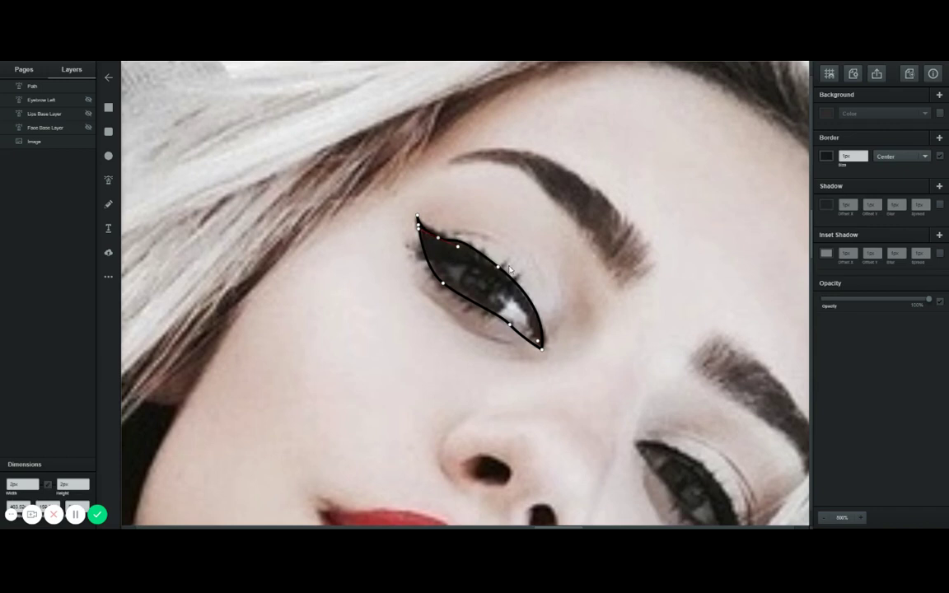
left_click(456, 243)
left_click_drag(449, 227, 460, 240)
left_click(518, 229)
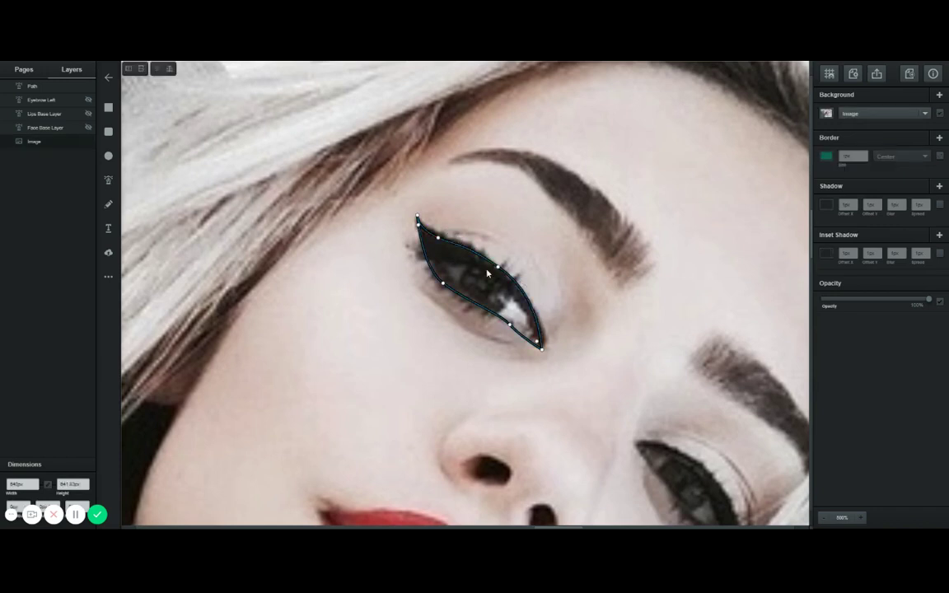
Rename the eyeliner path's layer as Eyeliner Left Eye and turn off both its border and its visibility.
left_click(496, 268)
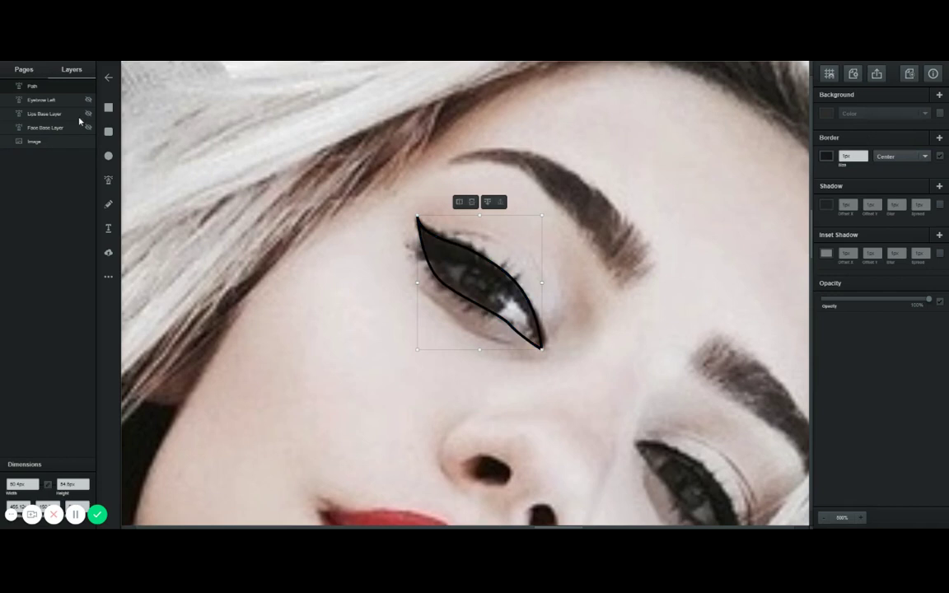
double_click(31, 86)
left_click(940, 155)
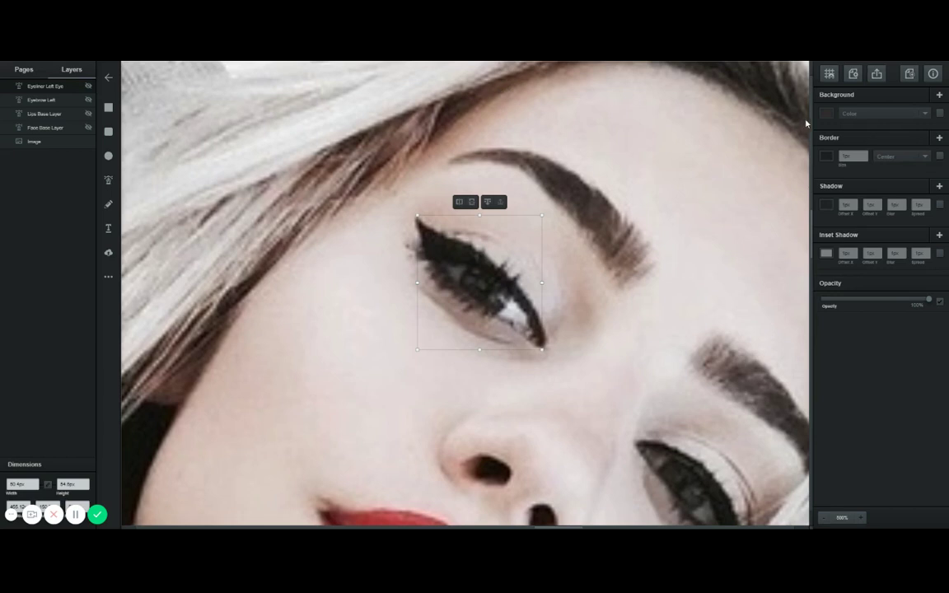
Fill the Eyeliner Left Eye layer with a near-black sampled from the eyeliner in the photo and leave the layer hidden.
left_click(825, 114)
left_click(639, 239)
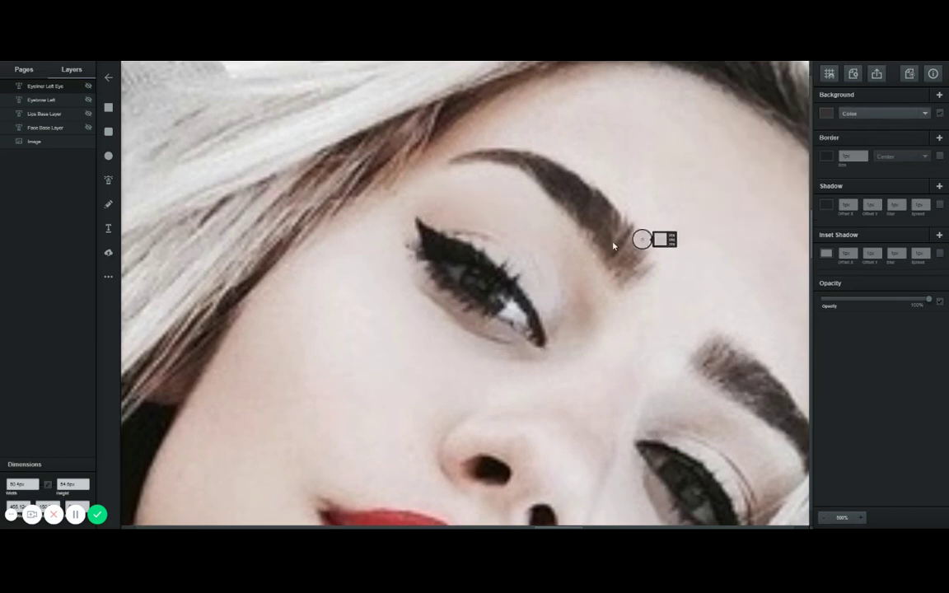
left_click(449, 247)
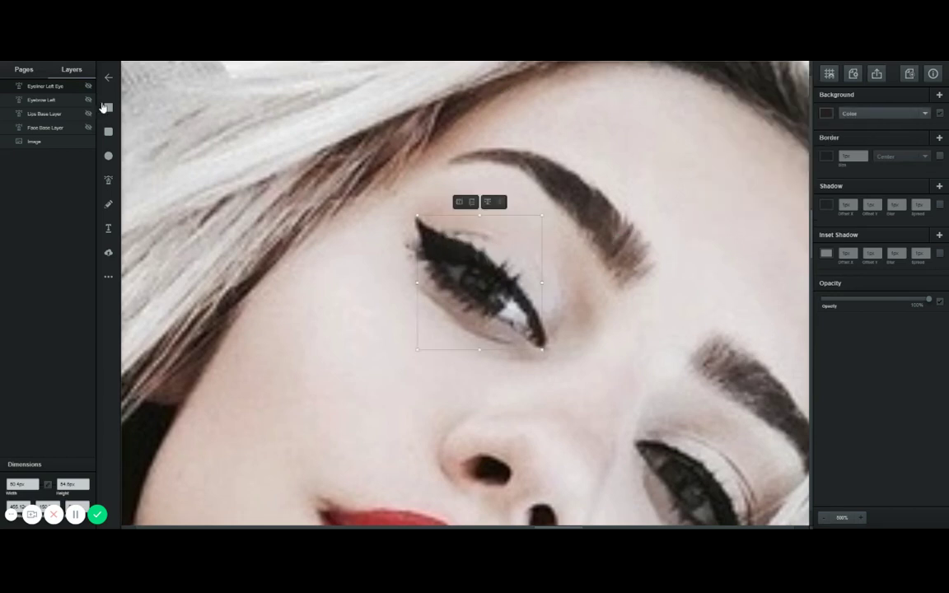
left_click(87, 87)
left_click(85, 88)
Trace the inner opening of the left eye with the Pen tool as a closed path about 38 by 31 px.
left_click(110, 182)
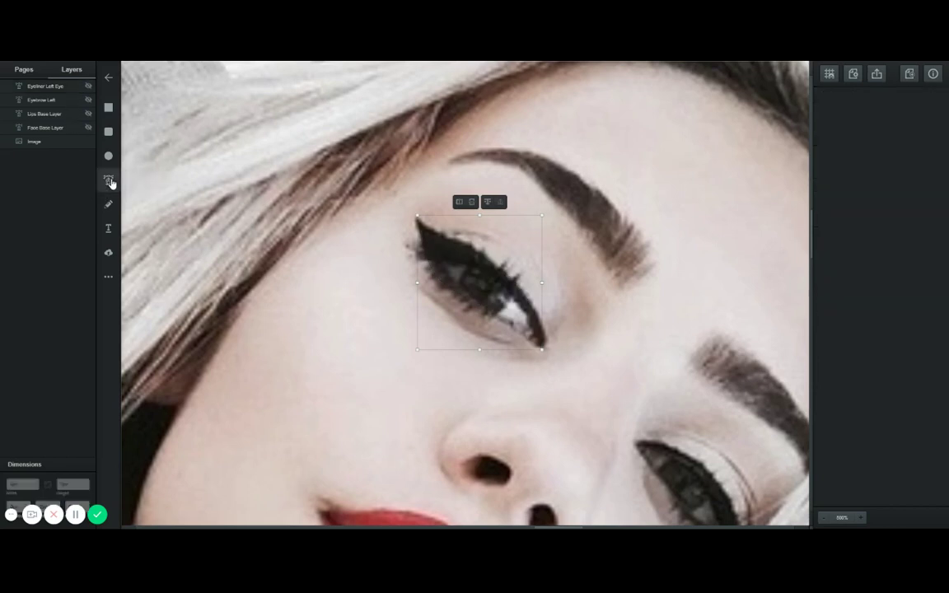
left_click(439, 261)
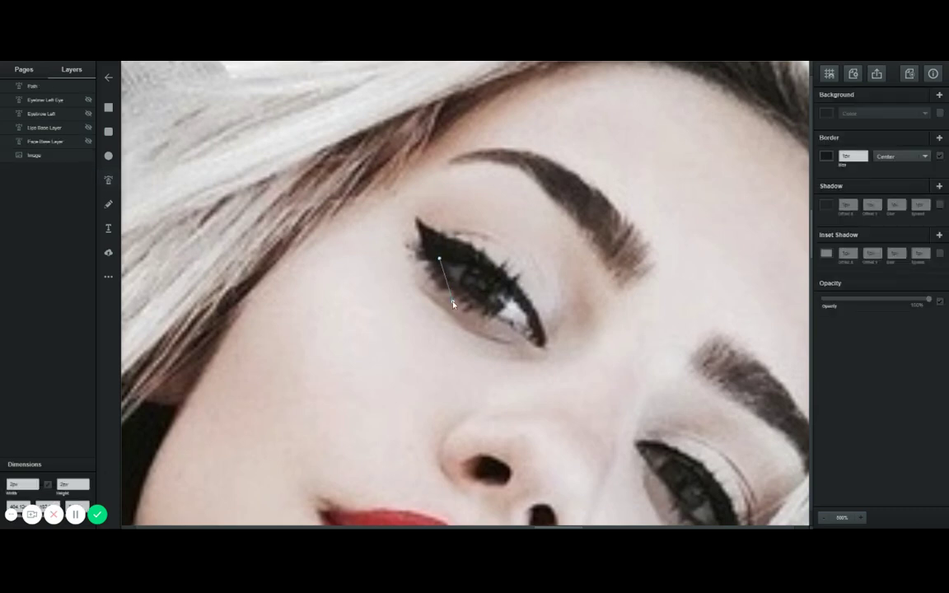
left_click(445, 277)
left_click(469, 295)
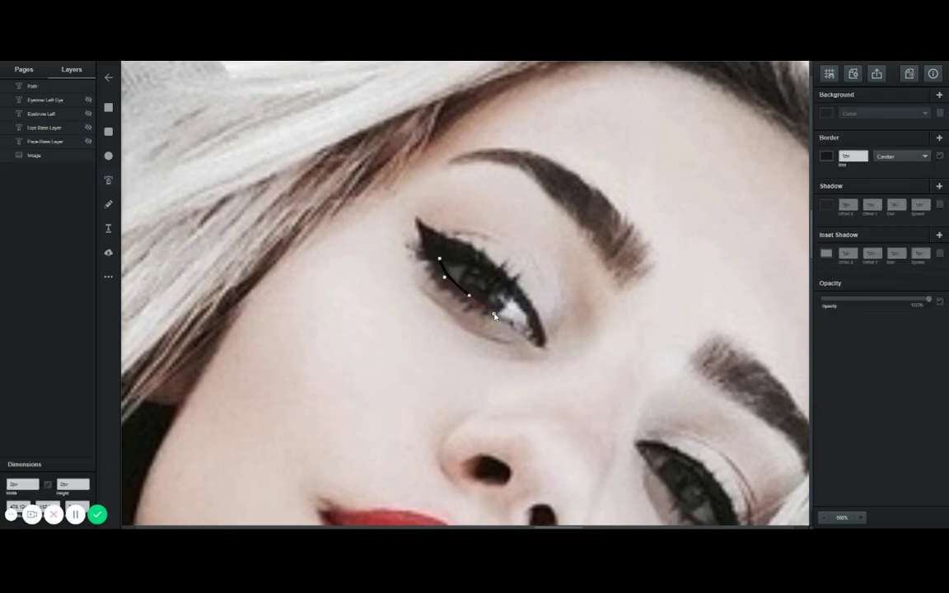
left_click(533, 335)
left_click_drag(507, 287, 489, 262)
left_click(440, 259)
left_click(496, 318)
Rename the eye opening's layer as Eye White Left and turn off both its border and its visibility.
left_click(499, 304)
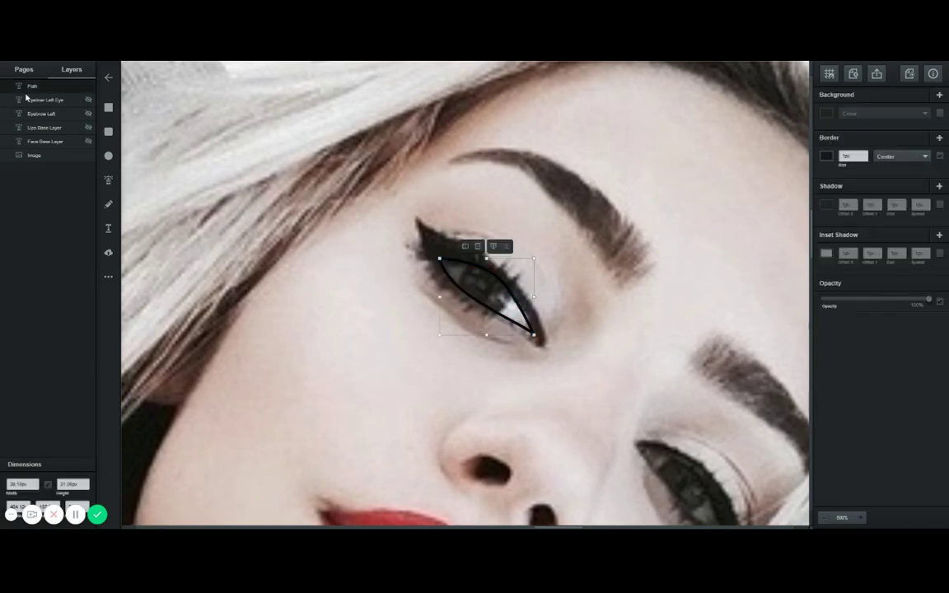
double_click(33, 87)
left_click(826, 157)
left_click(939, 156)
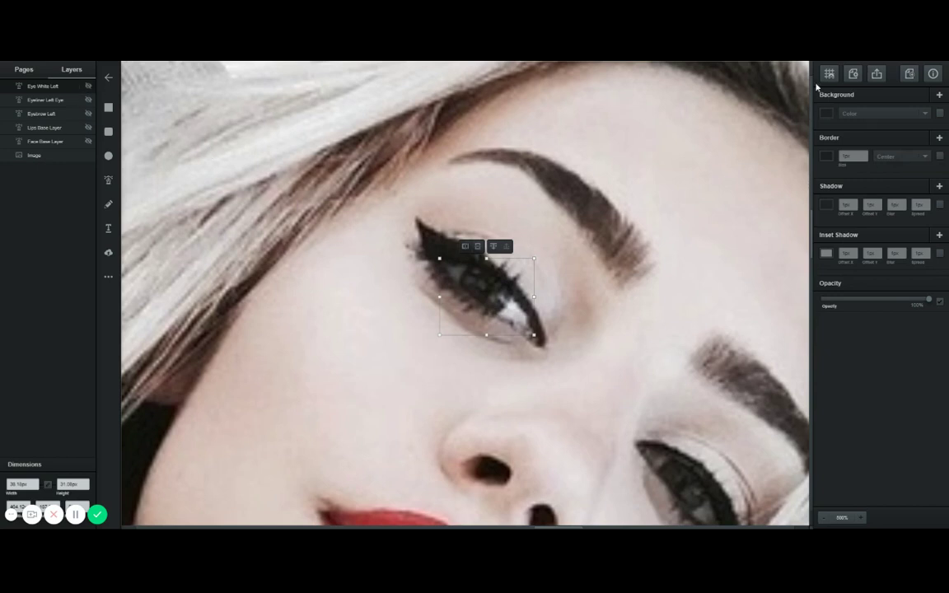
Fill the Eye White Left layer with a pale grey sampled from the white of the eye in the photo.
left_click(826, 114)
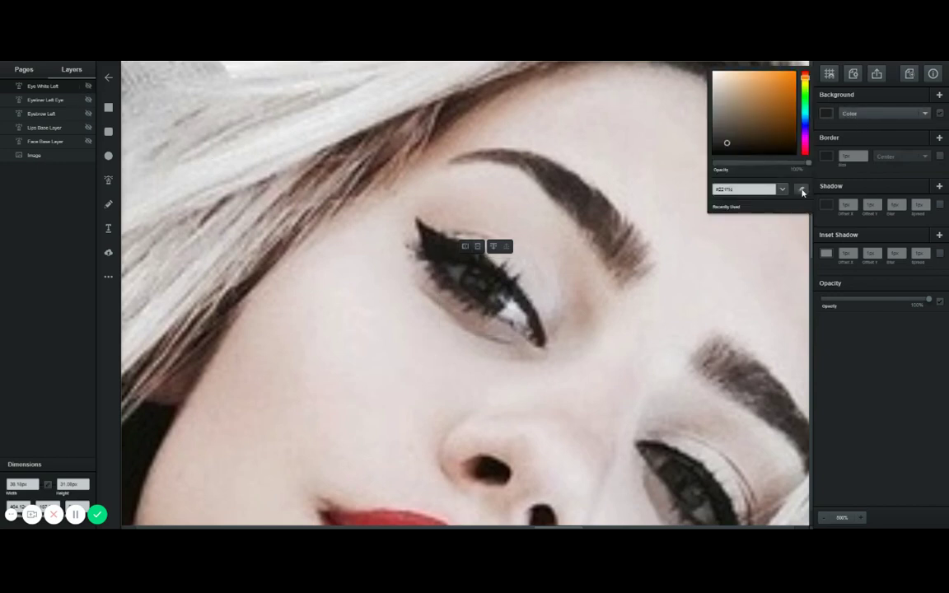
left_click(803, 192)
left_click(518, 312)
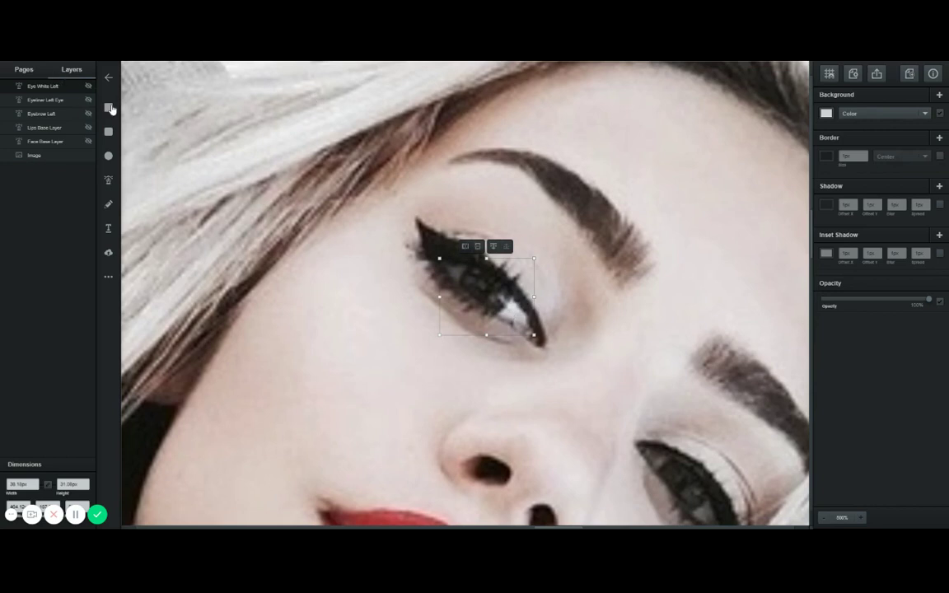
Show the Eye White Left and Eyeliner Left Eye layers together to check their fit, and hide the eyeliner again.
left_click(88, 87)
left_click(88, 87)
left_click(88, 87)
left_click(88, 100)
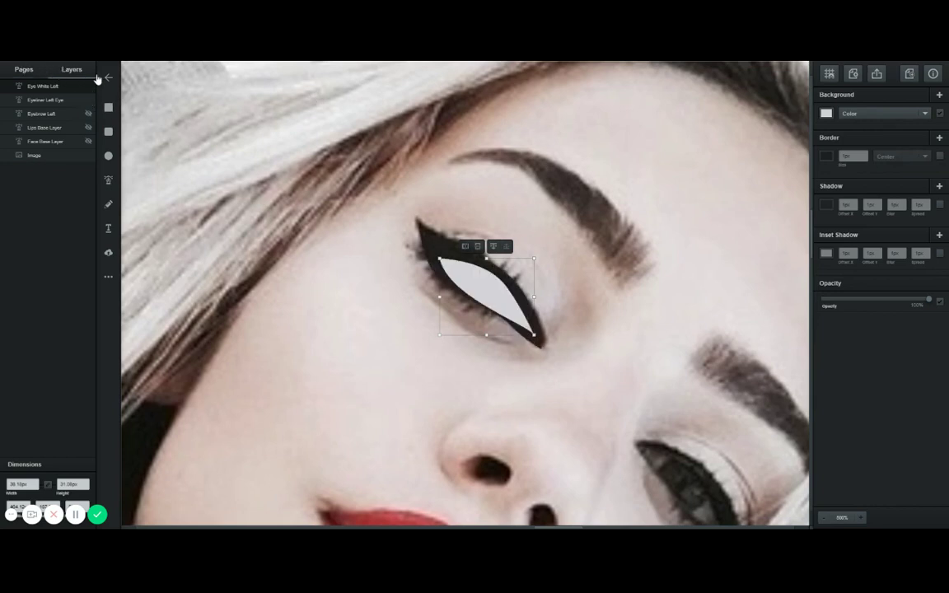
left_click(89, 101)
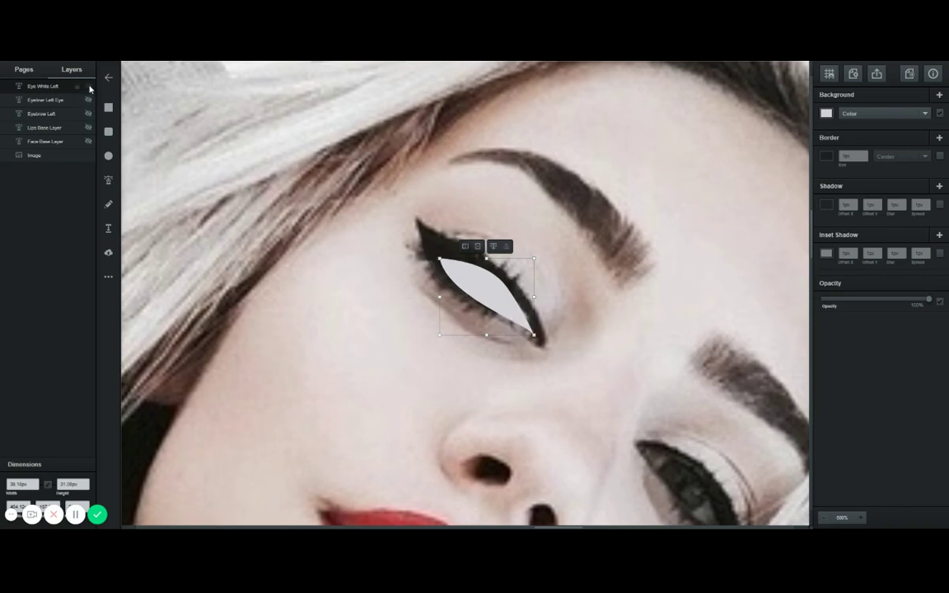
Hide the Eye White Left layer to uncover the iris in the photo.
left_click(88, 86)
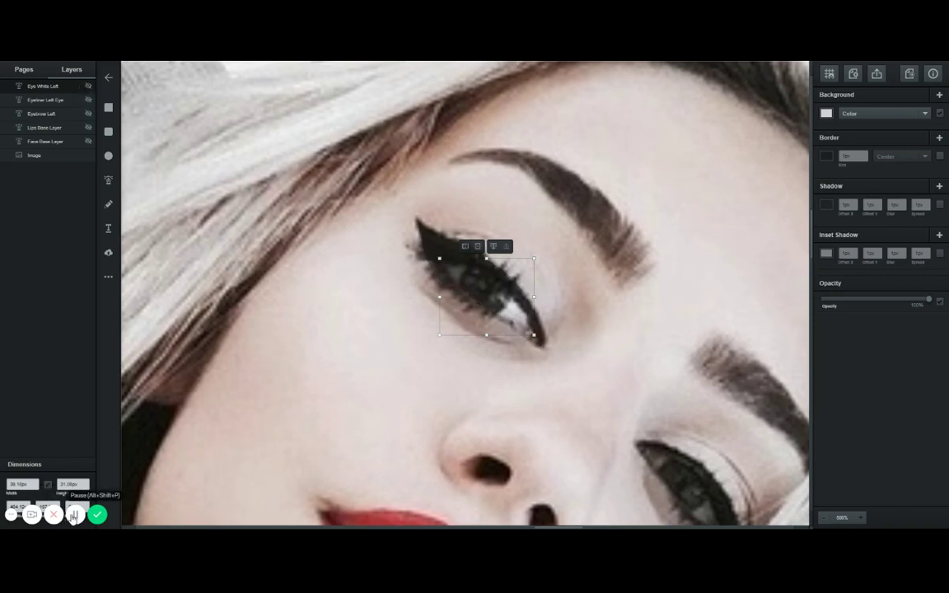
left_click(88, 86)
left_click(87, 86)
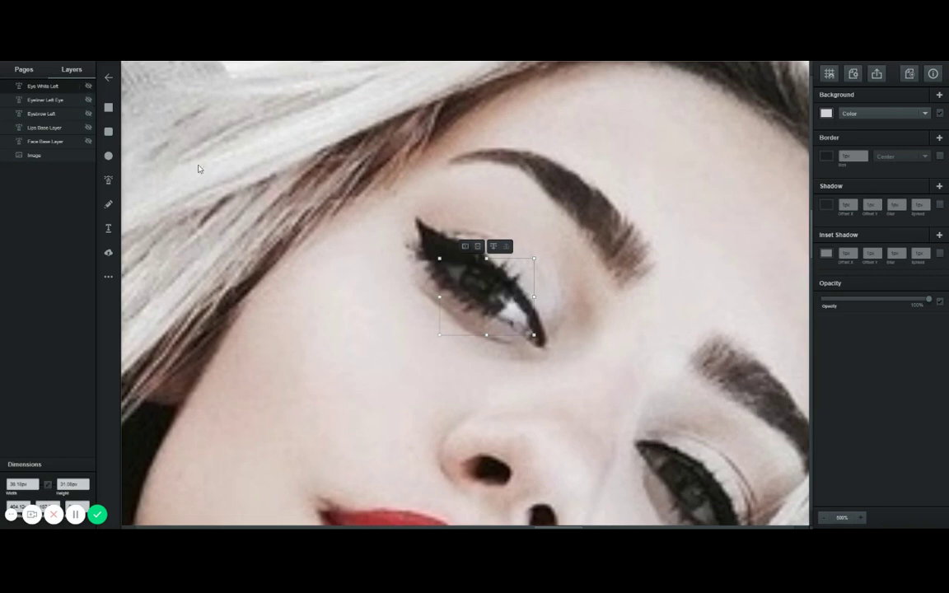
Trace the left eye's iris with the Pen tool as a closed path about 21 by 22 px.
left_click(110, 178)
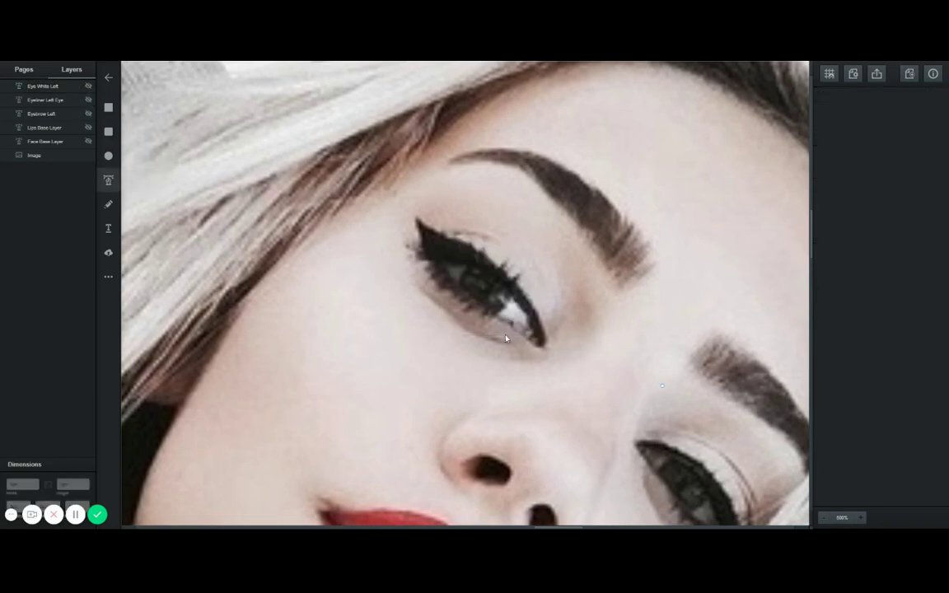
scroll(506, 338, "up", 1)
left_click(488, 311)
left_click(477, 278)
left_click_drag(463, 297, 502, 331)
left_click(512, 307)
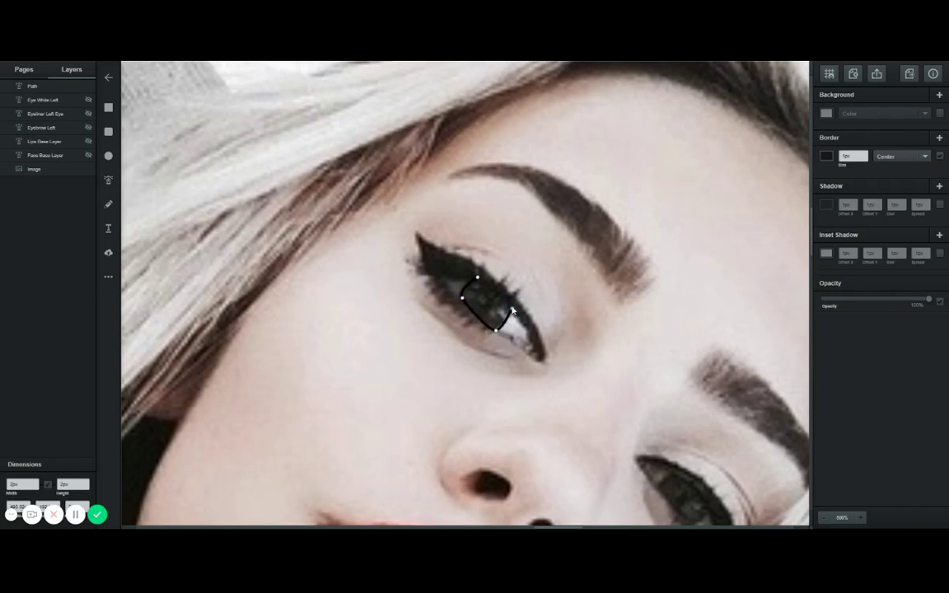
left_click(501, 298)
left_click(498, 289)
left_click(477, 278)
Rename the iris path's layer as Iris Left and turn off its border.
left_click(26, 169)
double_click(32, 85)
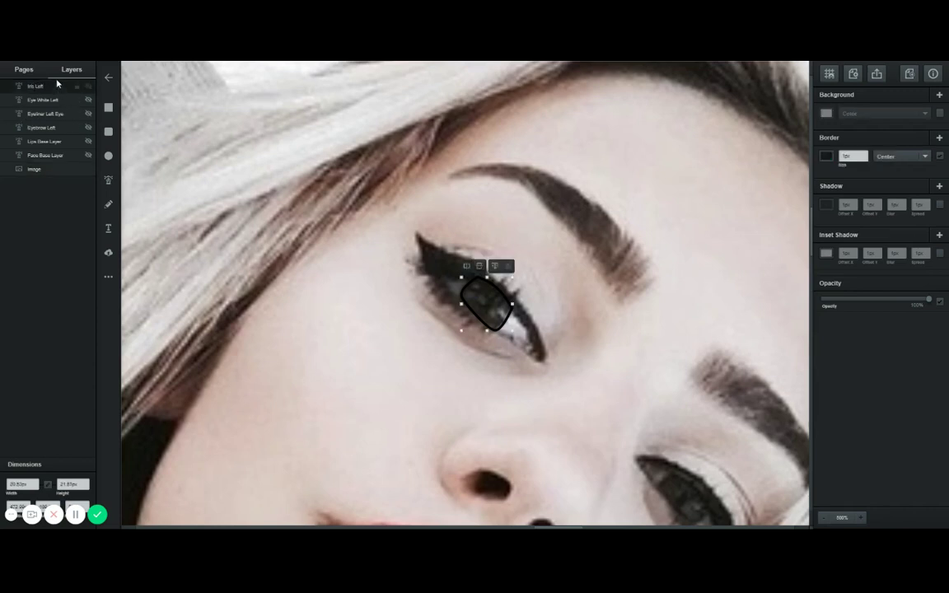
left_click(940, 156)
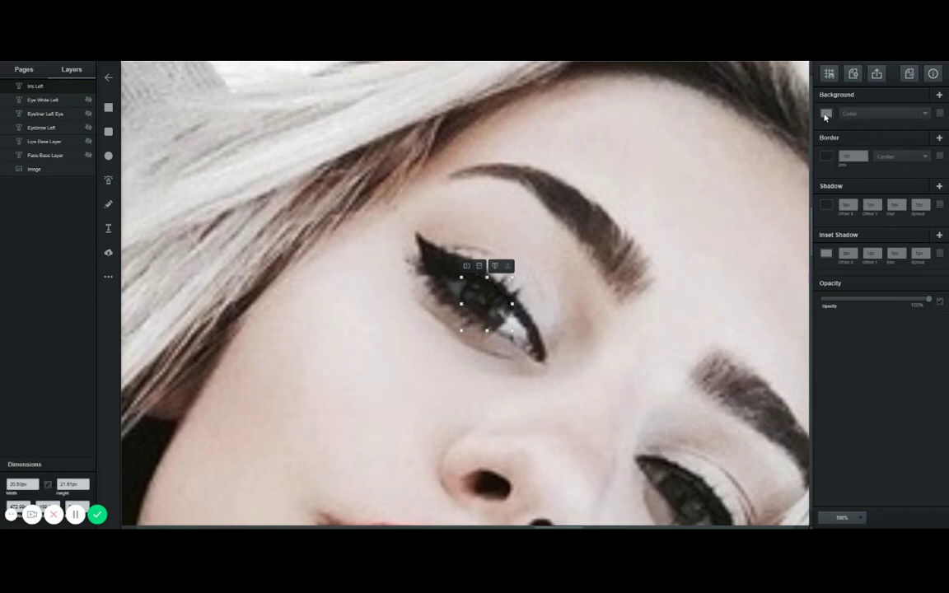
Hide the Iris Left layer and fill it with a near-black colour sampled from the iris in the photo.
left_click(826, 113)
left_click(88, 86)
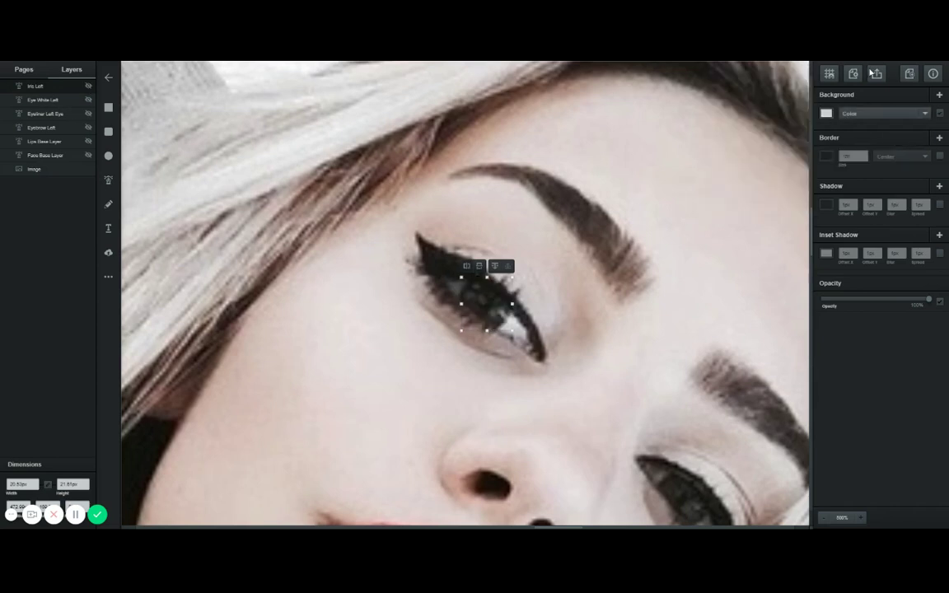
left_click(828, 113)
left_click(802, 190)
left_click(482, 307)
Show the Iris Left, Eye White Left and Eyeliner Left Eye layers together.
left_click(88, 87)
left_click(88, 100)
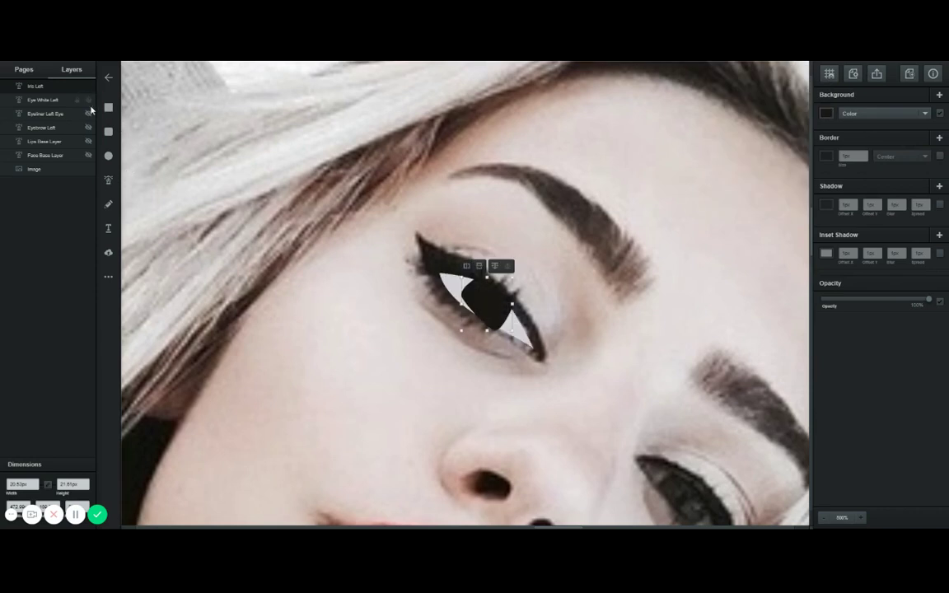
left_click(87, 113)
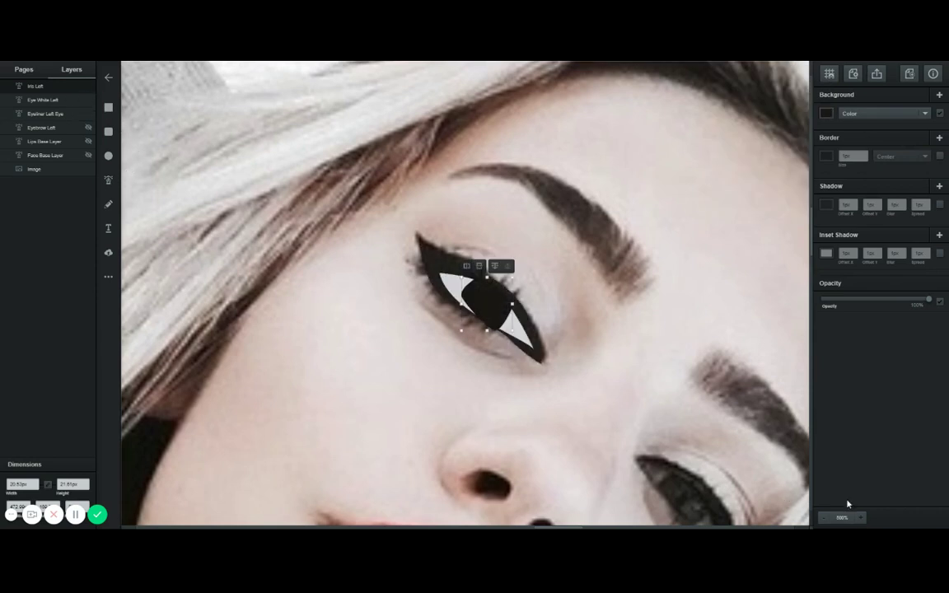
Adjust the lower anchor points of the Iris Left path so its lower edge follows the eyeliner without overlapping it.
left_click(863, 520)
left_click(863, 521)
left_click(862, 521)
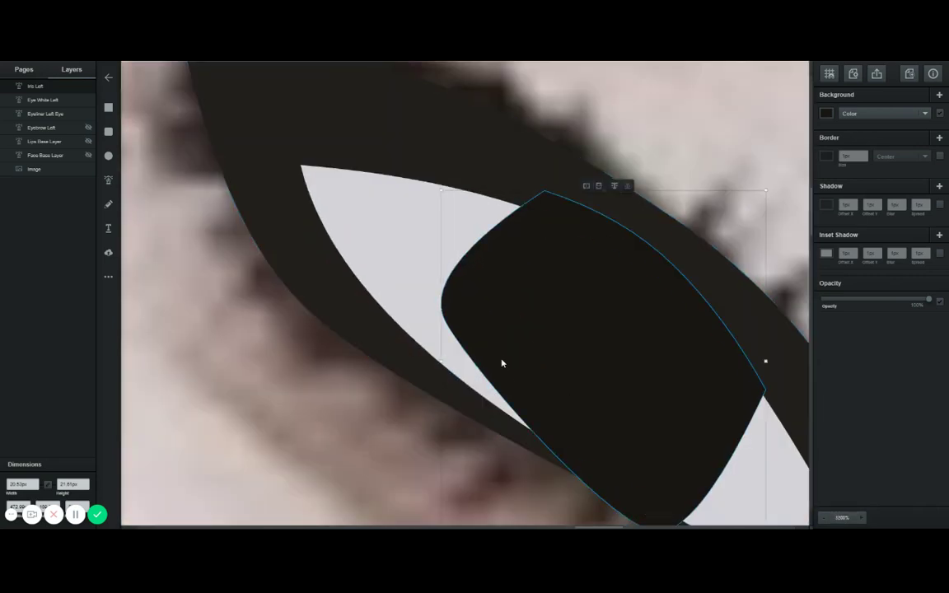
left_click(825, 520)
left_click(825, 520)
double_click(457, 311)
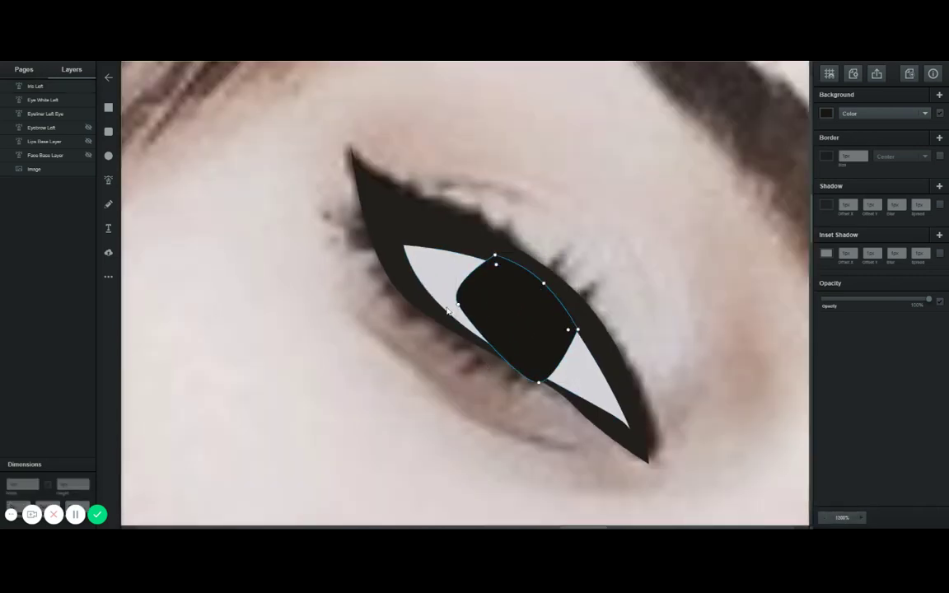
left_click_drag(457, 306, 458, 317)
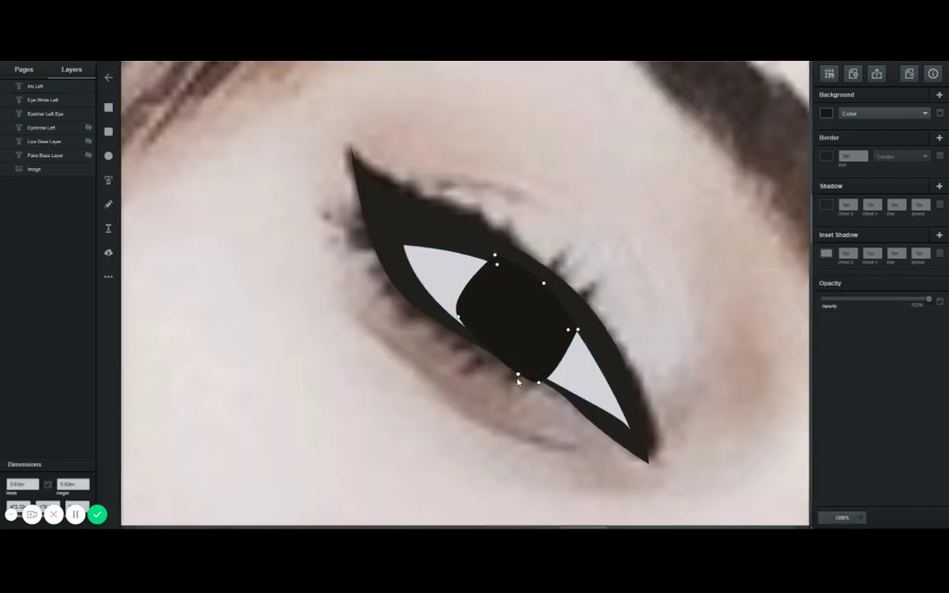
left_click_drag(541, 385, 543, 377)
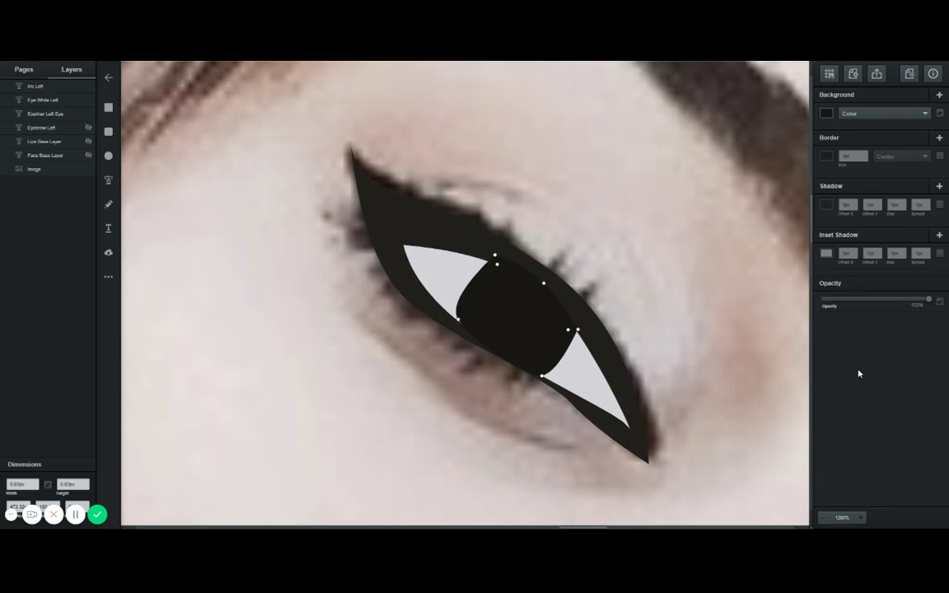
Show the Eyebrow Left, Lips Base Layer and Face Base Layer layers to review the portrait.
left_click(823, 519)
left_click(822, 519)
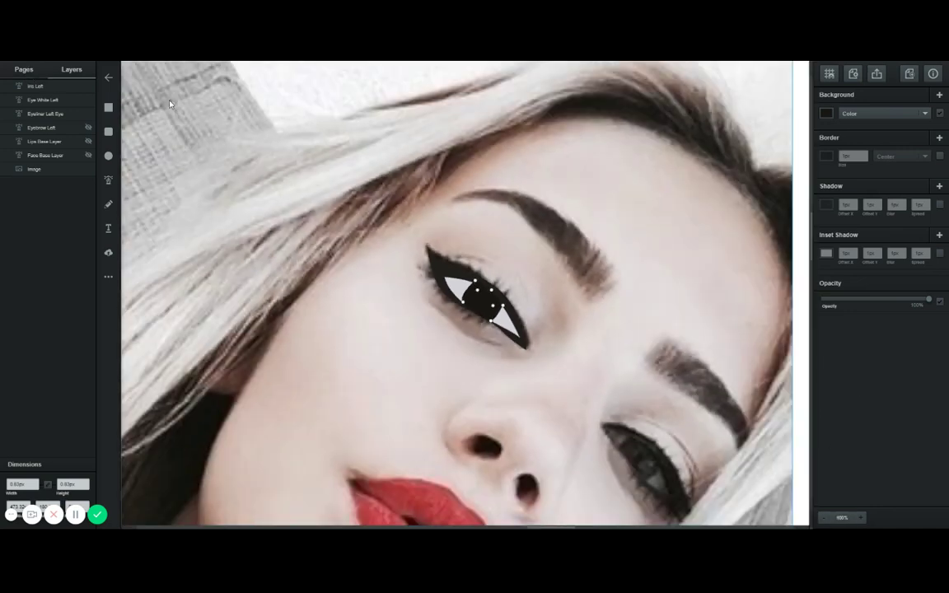
left_click(87, 128)
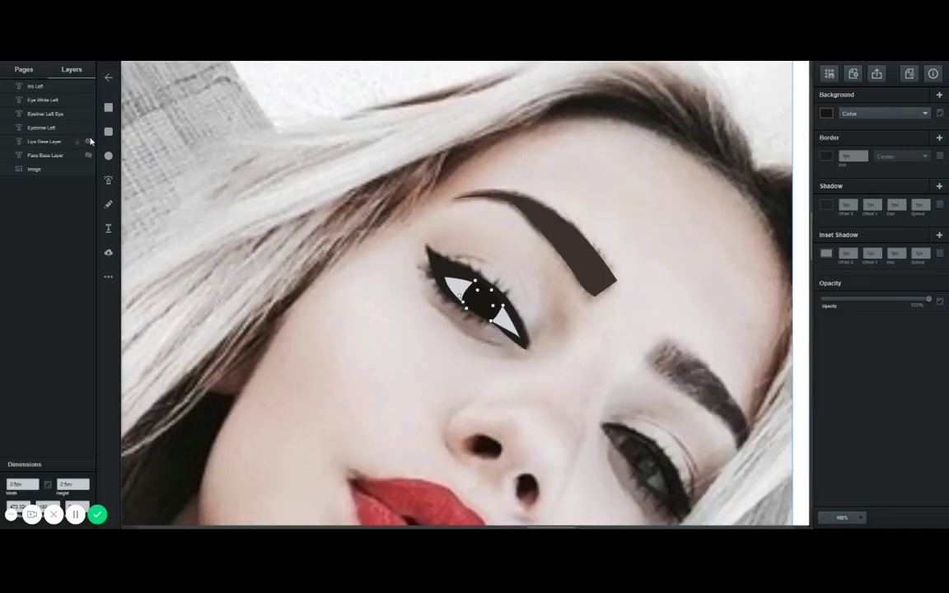
left_click(88, 141)
left_click(88, 155)
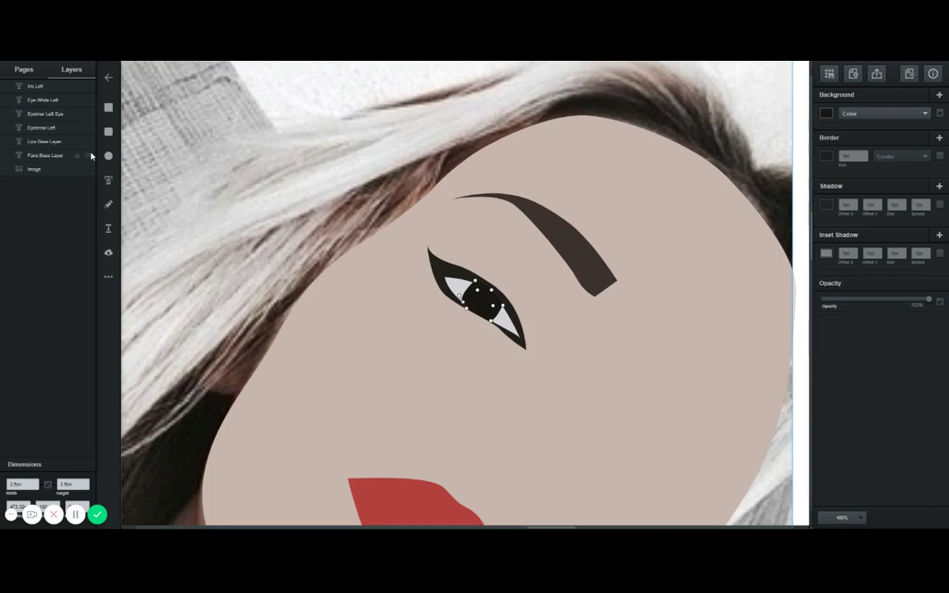
left_click(31, 73)
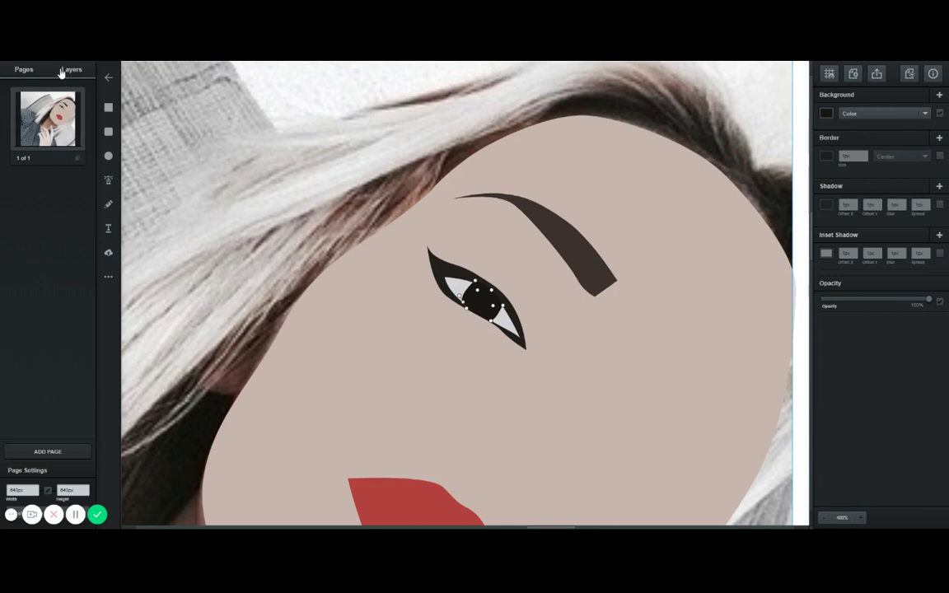
left_click(61, 72)
scroll(472, 209, "down", 3)
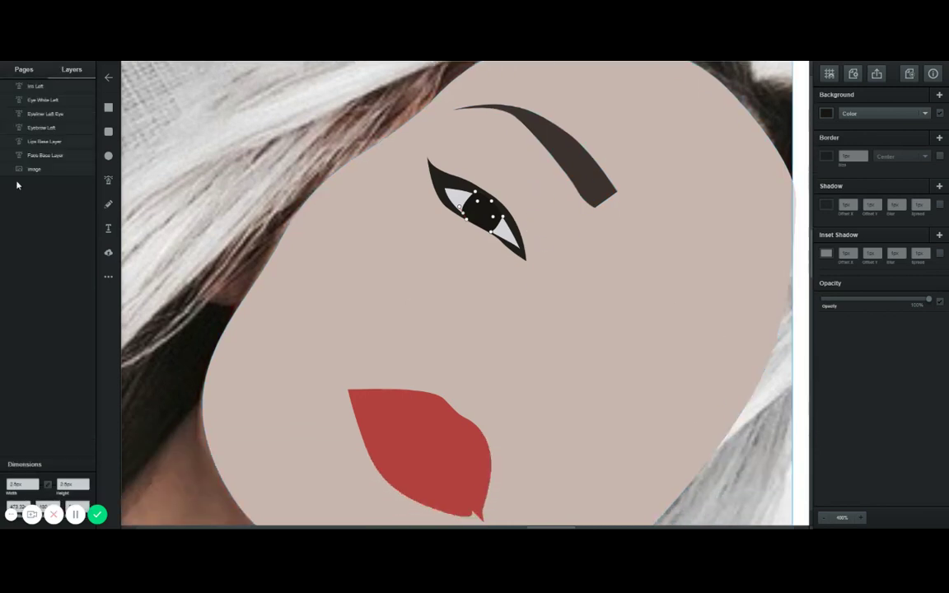
Hide the Face Base Layer to uncover the nose in the photo.
left_click(88, 157)
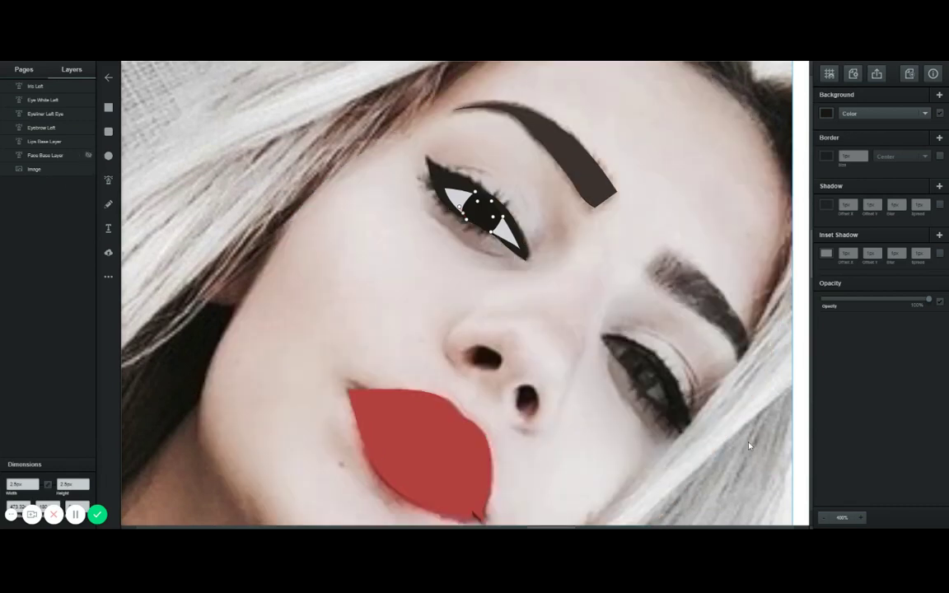
scroll(754, 445, "down", 1)
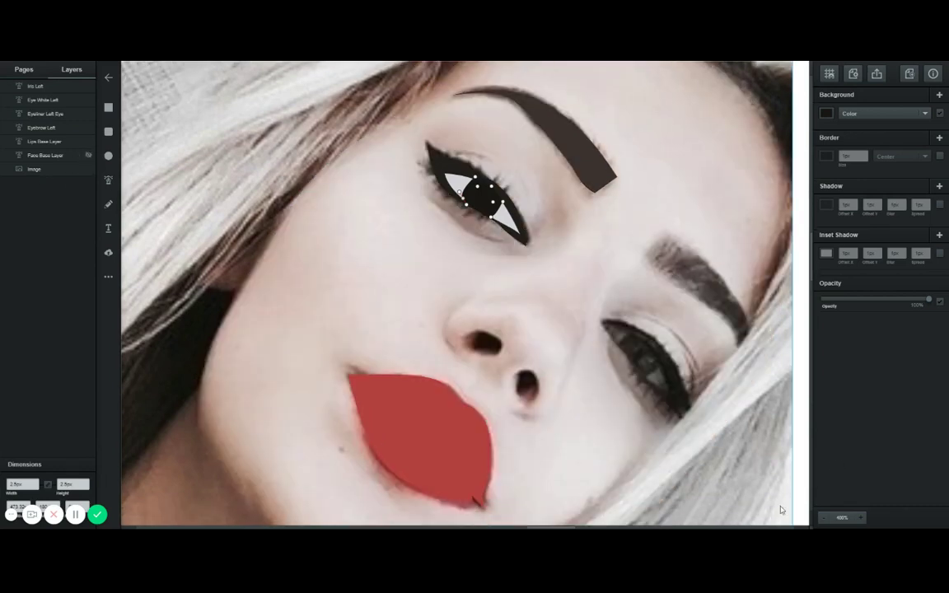
left_click(862, 517)
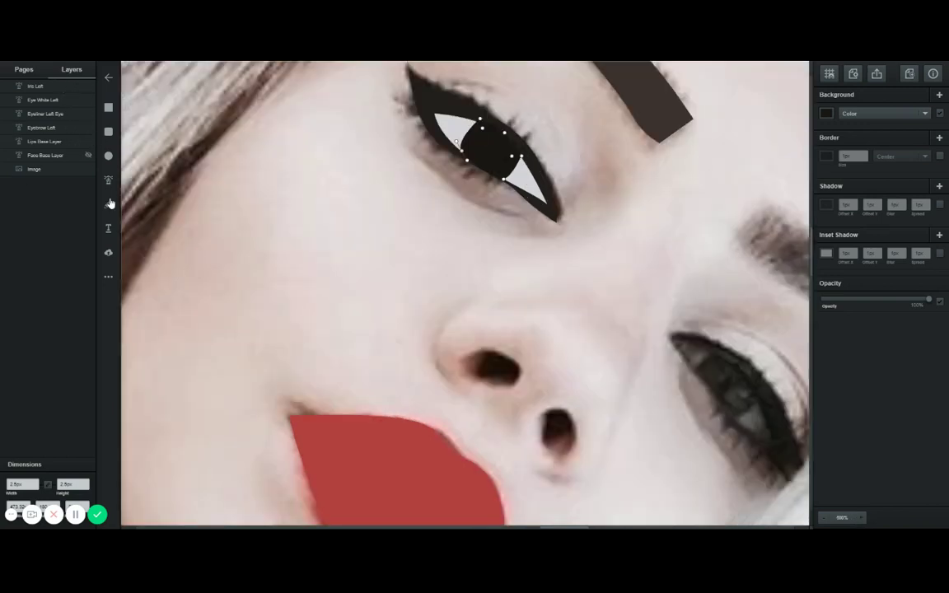
left_click(108, 181)
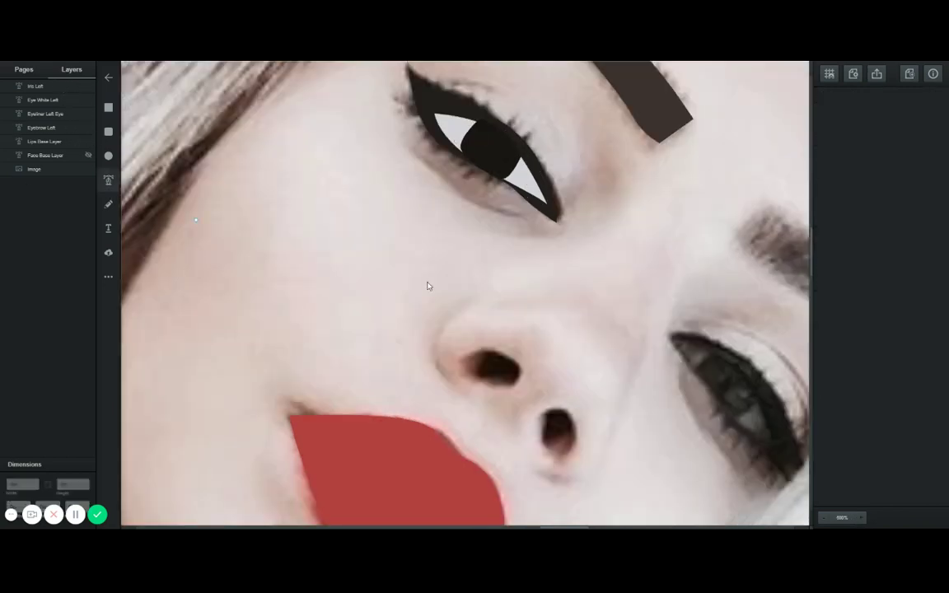
left_click(484, 349)
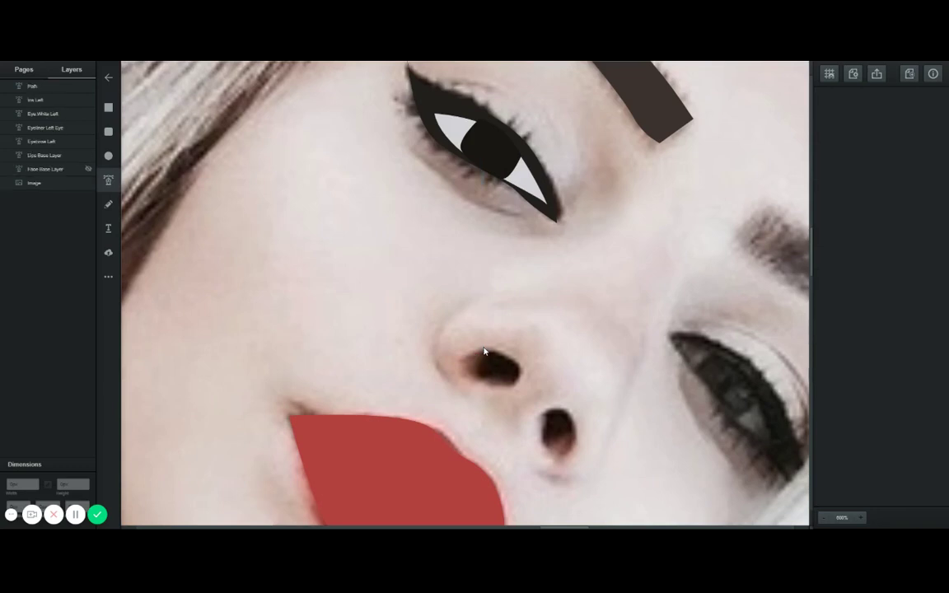
left_click(461, 360)
left_click_drag(478, 382, 497, 390)
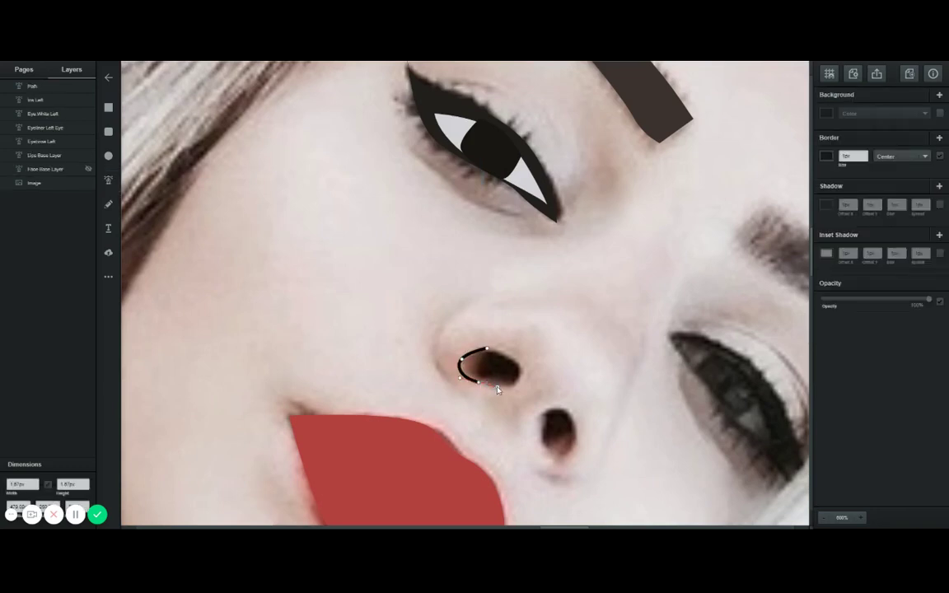
left_click(521, 376)
left_click(487, 350)
key("ctrl+z")
key("ctrl+z")
key("ctrl+z")
key("ctrl+z")
key("ctrl+z")
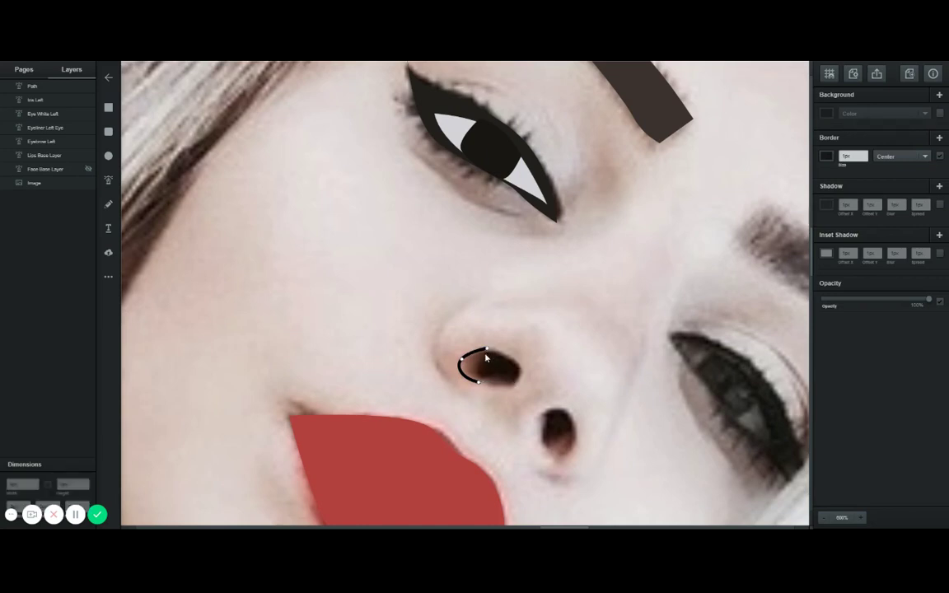
left_click(463, 365)
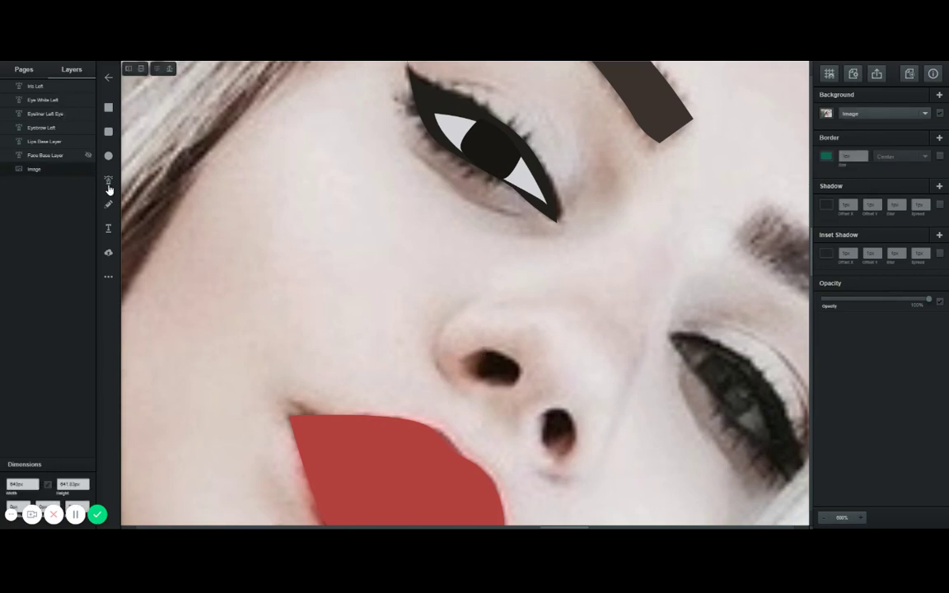
Trace the left nostril with the Pen tool as a closed oval path about 20 by 10 px.
left_click(108, 180)
left_click(491, 351)
left_click_drag(468, 368, 465, 381)
key("ctrl+z")
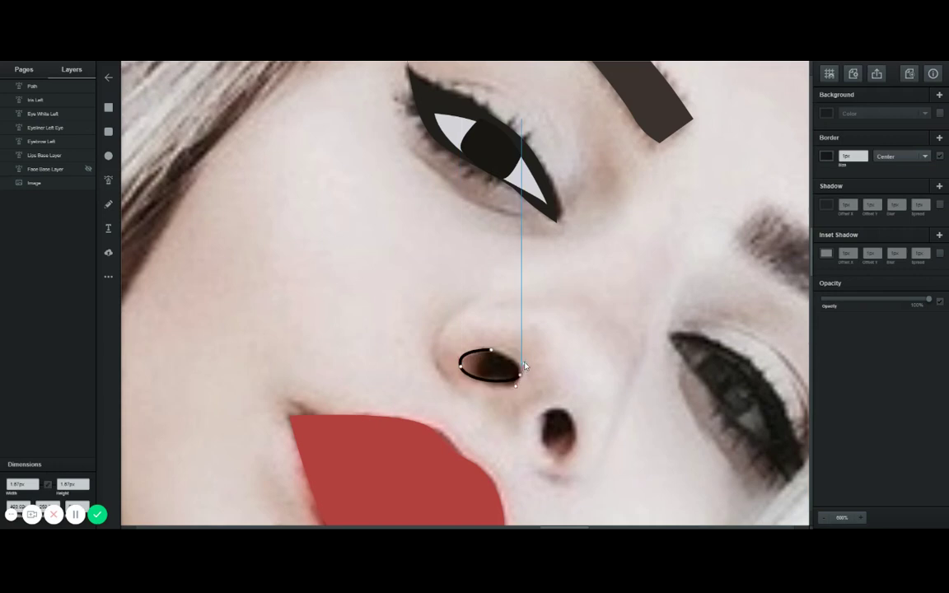
left_click(491, 351)
left_click(493, 356)
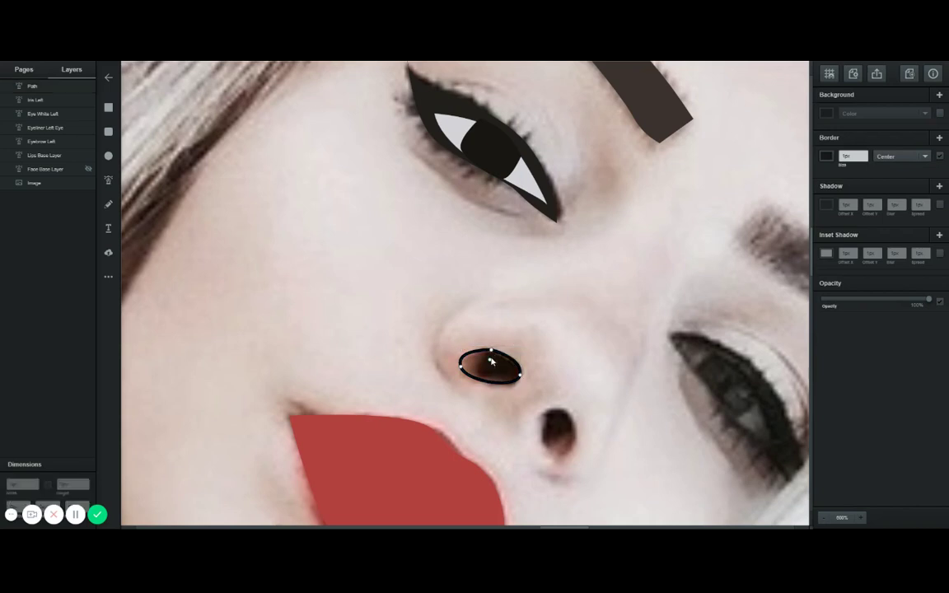
left_click(510, 341)
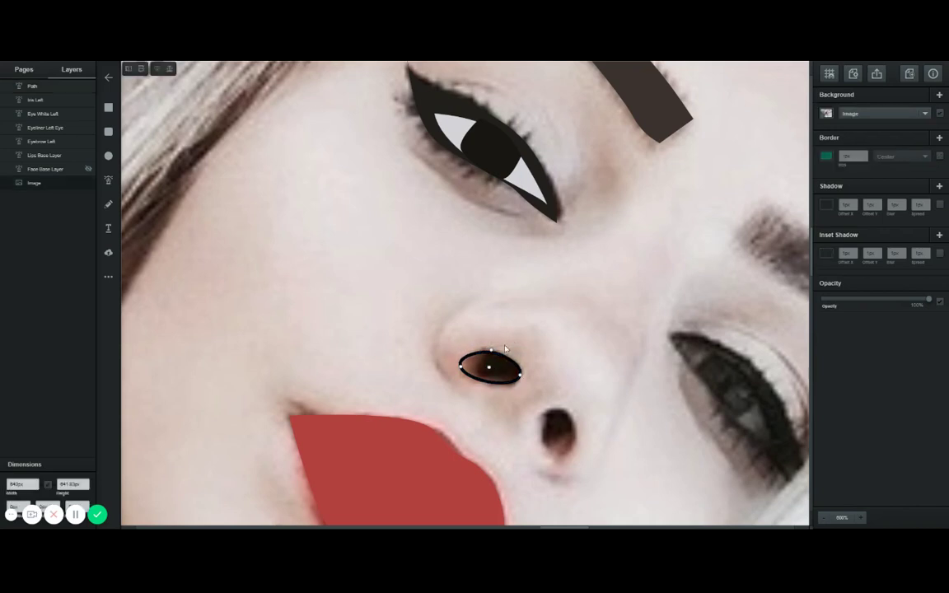
left_click(497, 359)
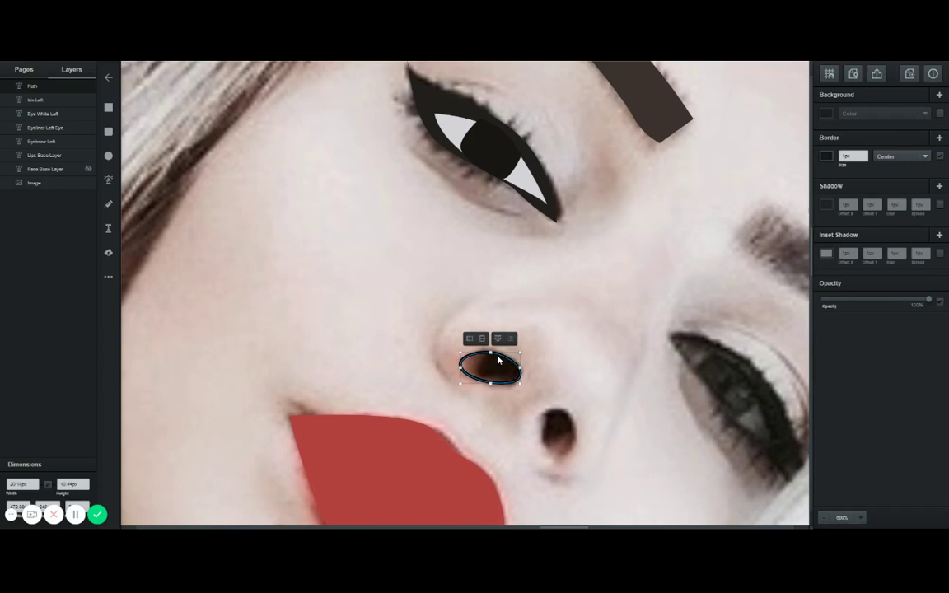
Rename the nostril path's layer as Nose Left and turn off its border.
double_click(33, 86)
left_click(939, 156)
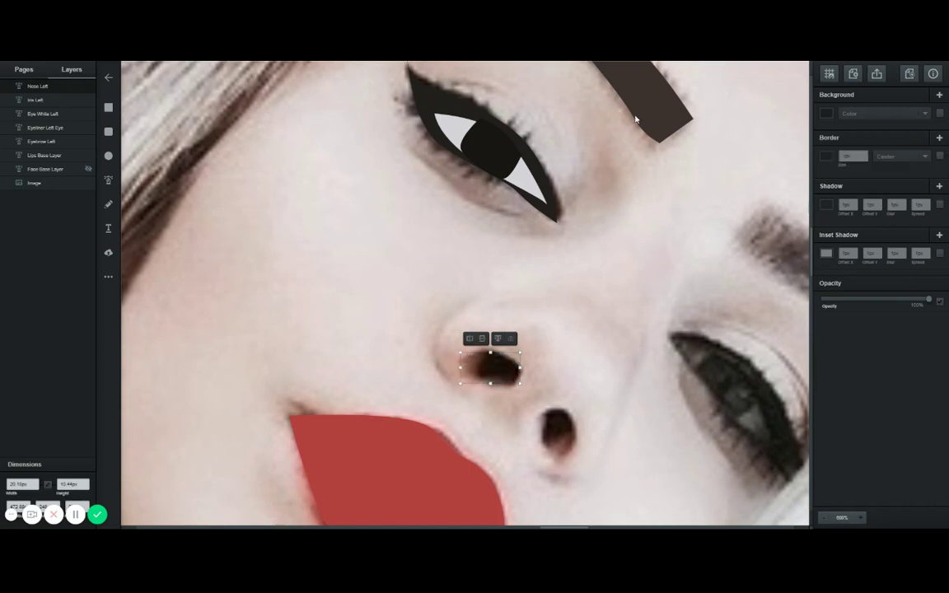
Fill the Nose Left layer with a reddish brown sampled from the right nostril's lower edge, check it and leave the layer hidden.
left_click(826, 113)
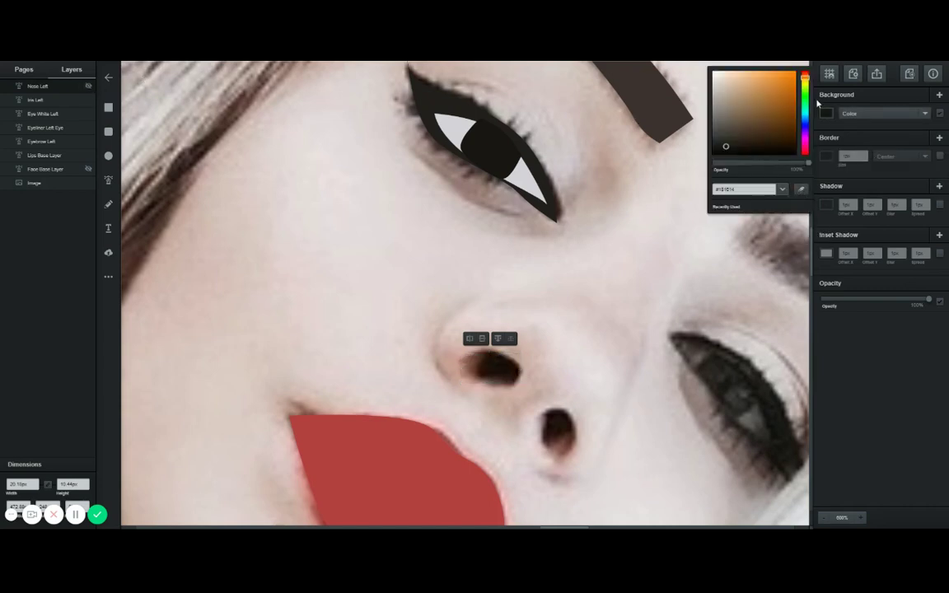
left_click(801, 191)
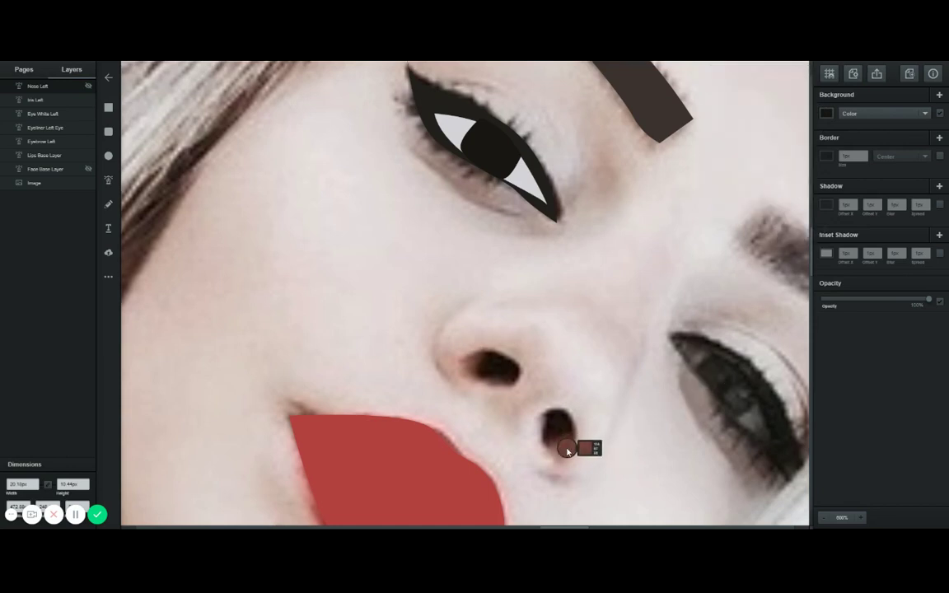
left_click(566, 447)
left_click(87, 85)
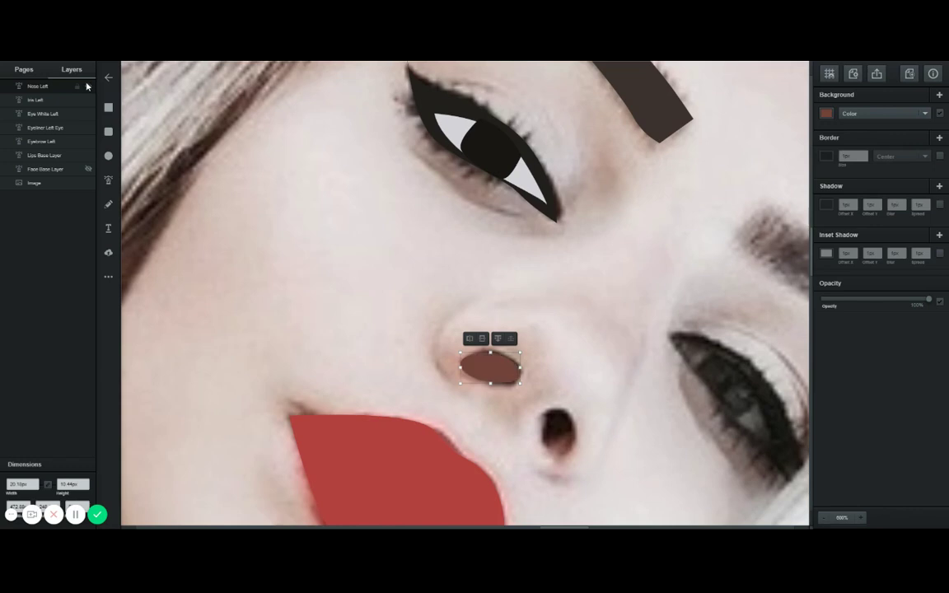
left_click(87, 85)
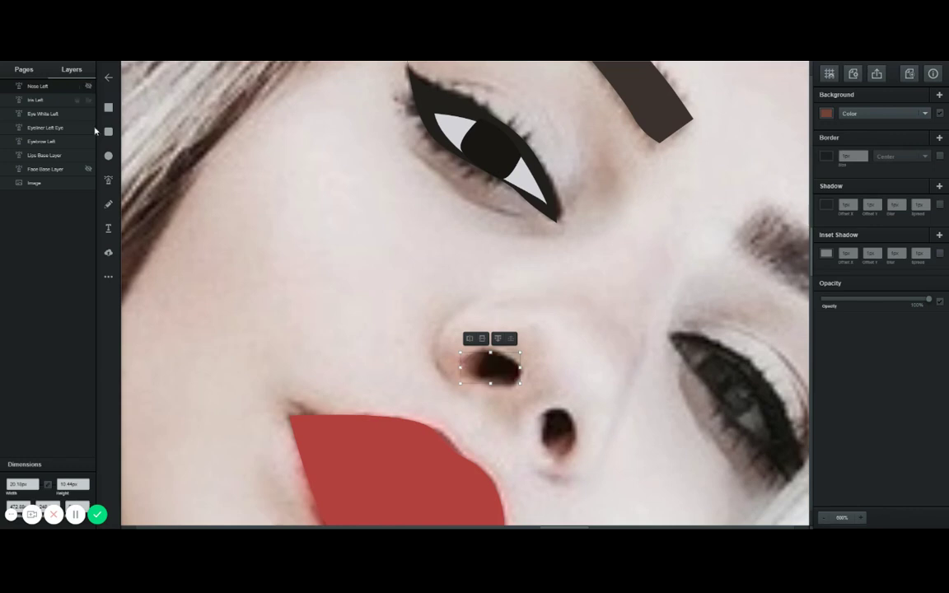
Trace the dark opening inside the left nostril with the Pen tool as a closed oval path about 13 by 11 px.
left_click(111, 180)
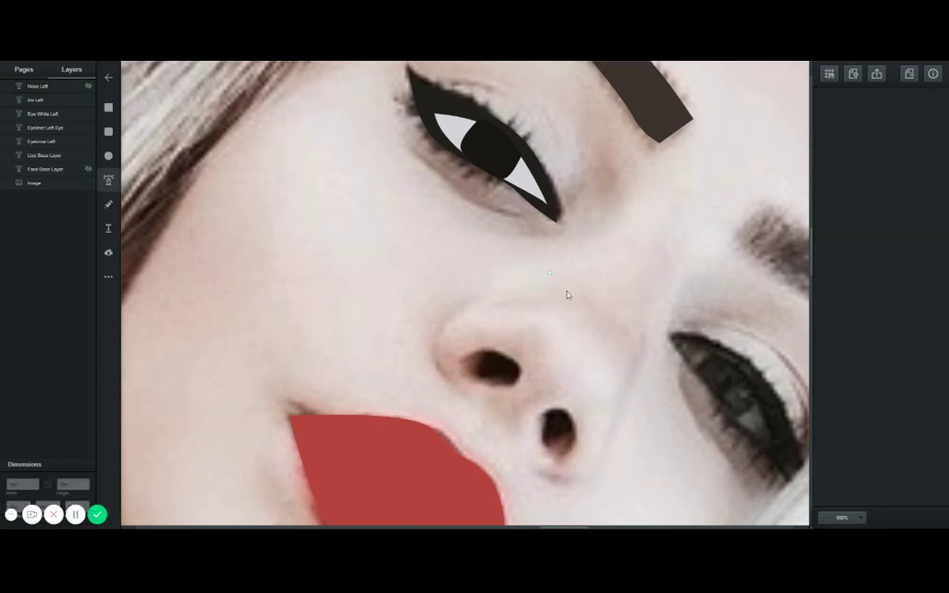
left_click(520, 369)
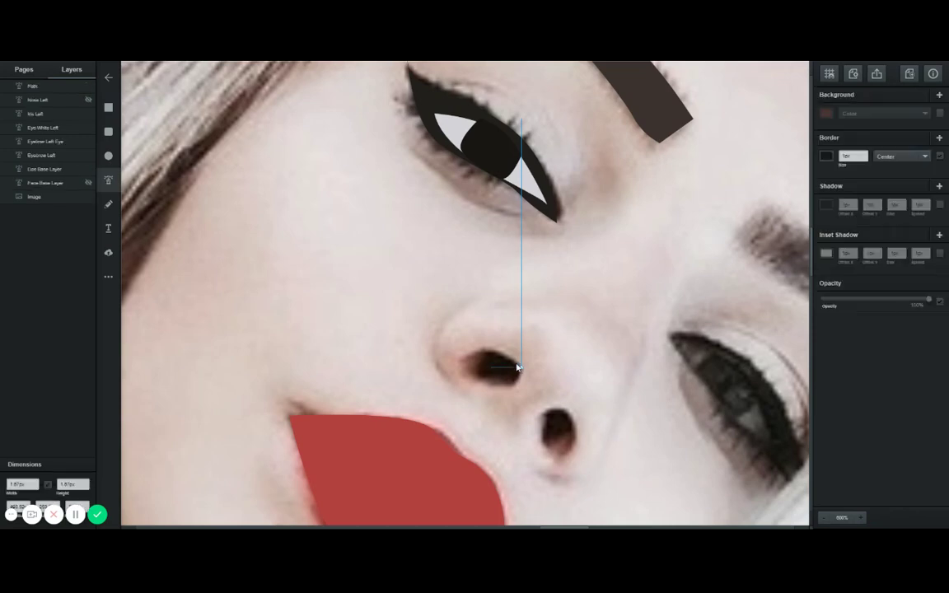
left_click_drag(496, 353, 487, 353)
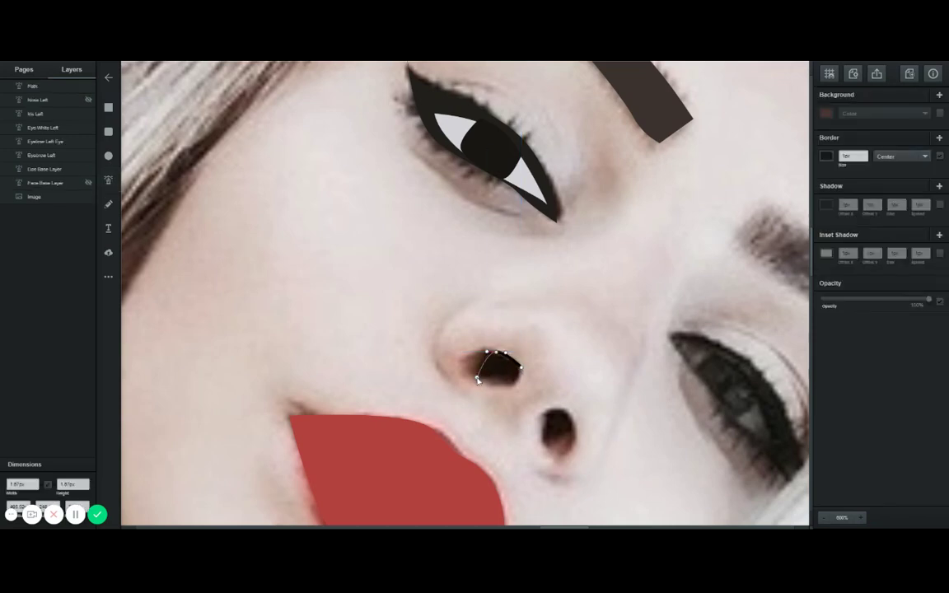
left_click(483, 381)
left_click(520, 369)
left_click(524, 373)
left_click(521, 372)
left_click(522, 372)
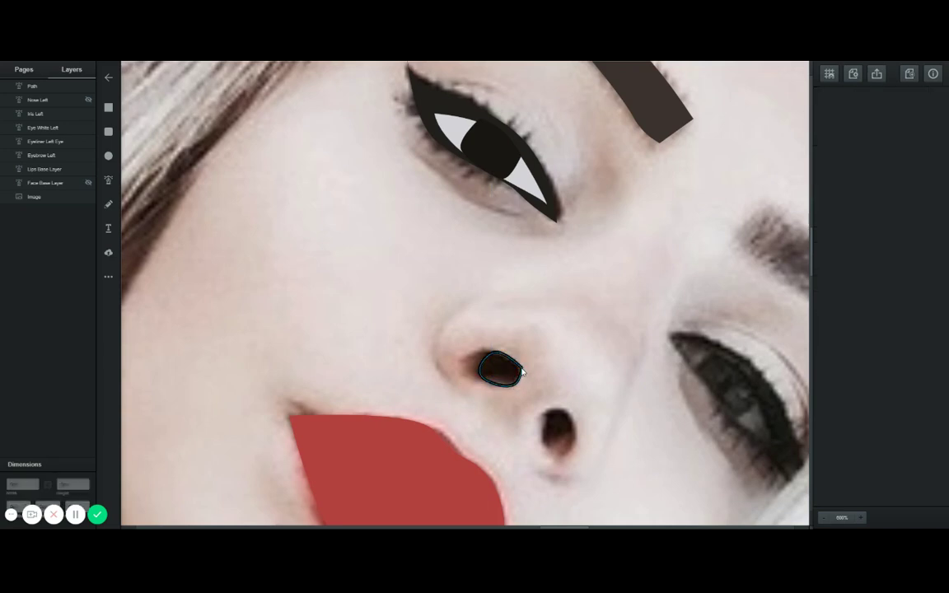
left_click(522, 372)
left_click(522, 374)
left_click(521, 374)
double_click(522, 374)
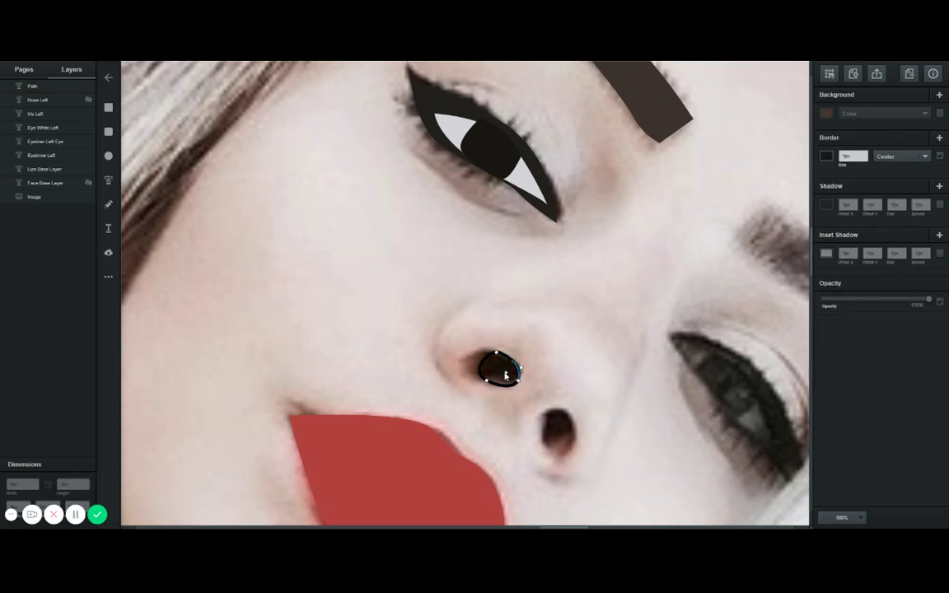
left_click(548, 349)
Rename the dark nostril path's layer as Nose Shadow Left and turn off its border.
left_click(500, 366)
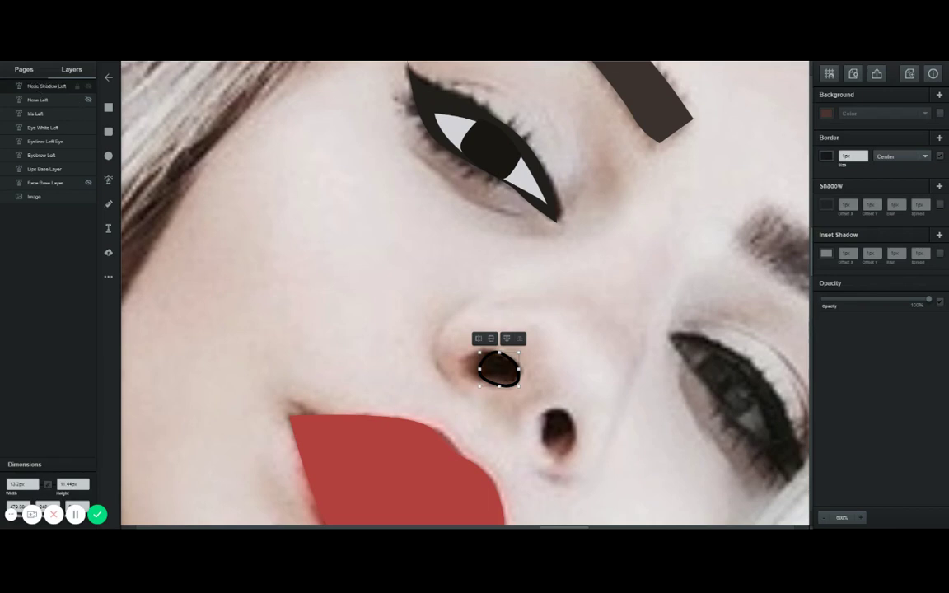
left_click(941, 156)
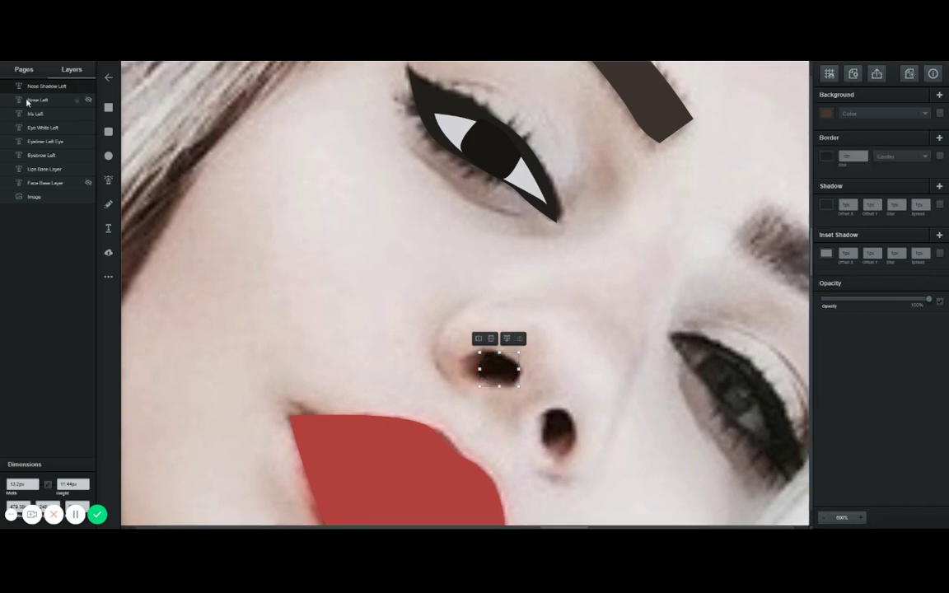
Fill the Nose Shadow Left layer with a very dark brown sampled from the right nostril and show both nose layers.
left_click(825, 113)
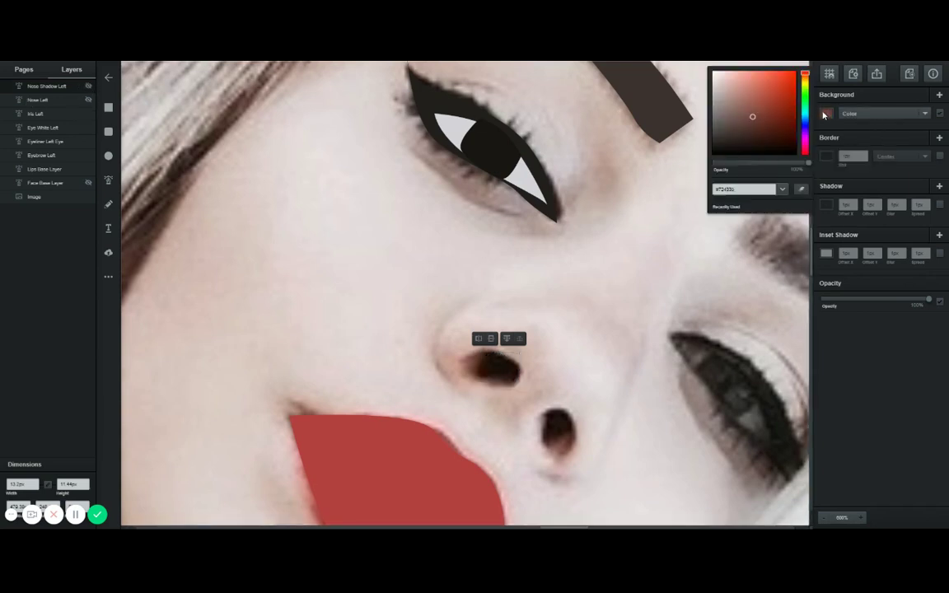
left_click(804, 189)
left_click(567, 421)
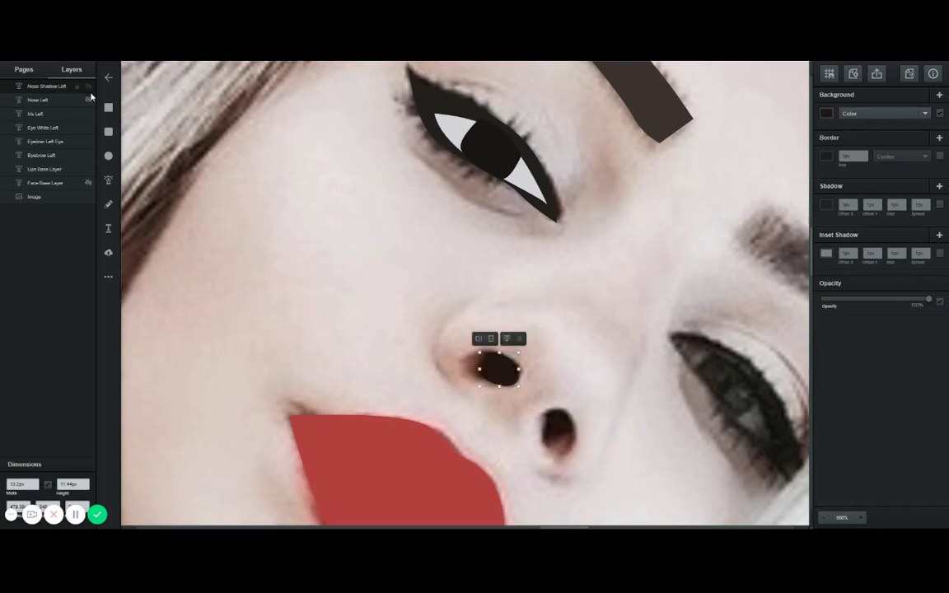
left_click(280, 178)
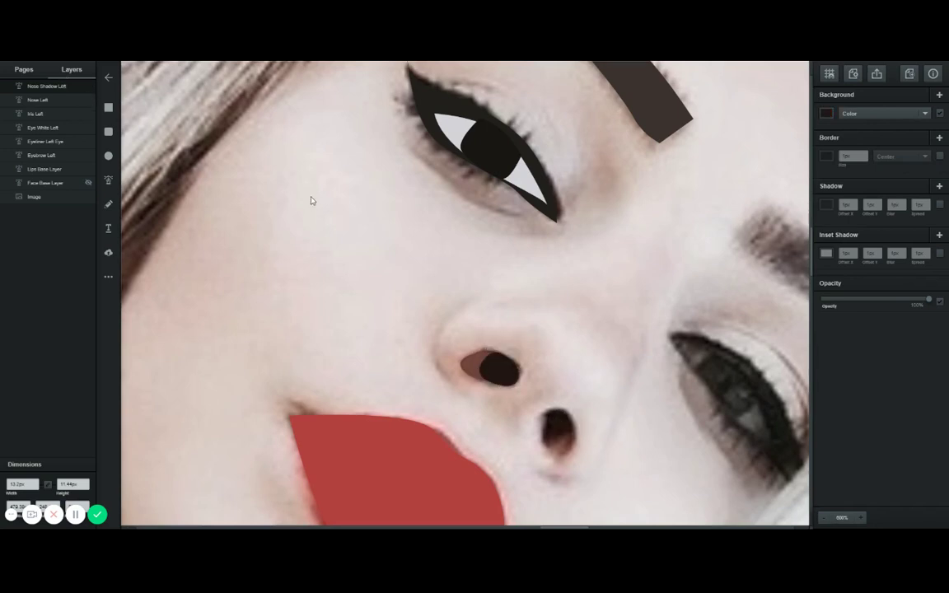
Reshape the Nose Shadow Left path by moving its right-edge point slightly outward and upward.
left_click(495, 377)
double_click(495, 377)
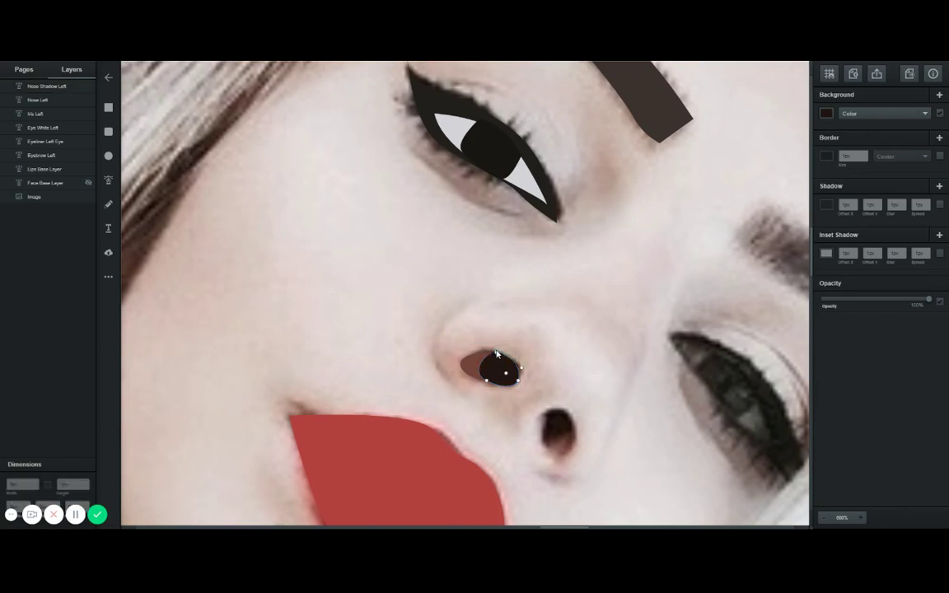
left_click(496, 354)
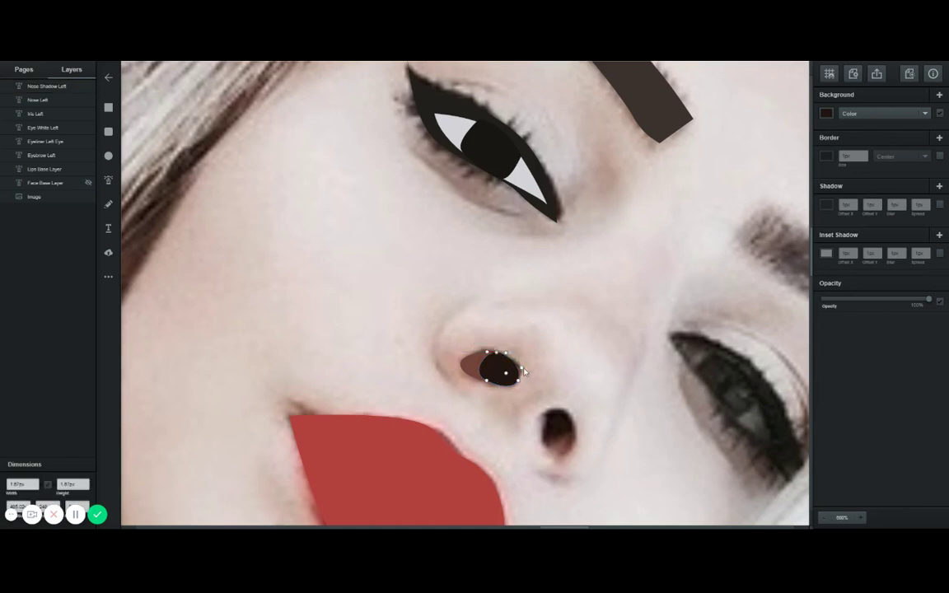
left_click(671, 238)
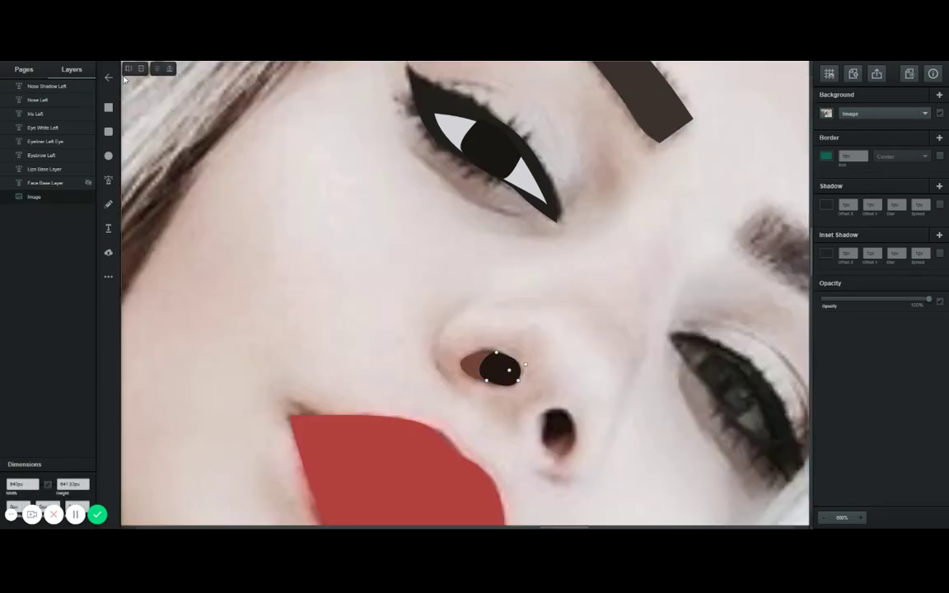
left_click(32, 72)
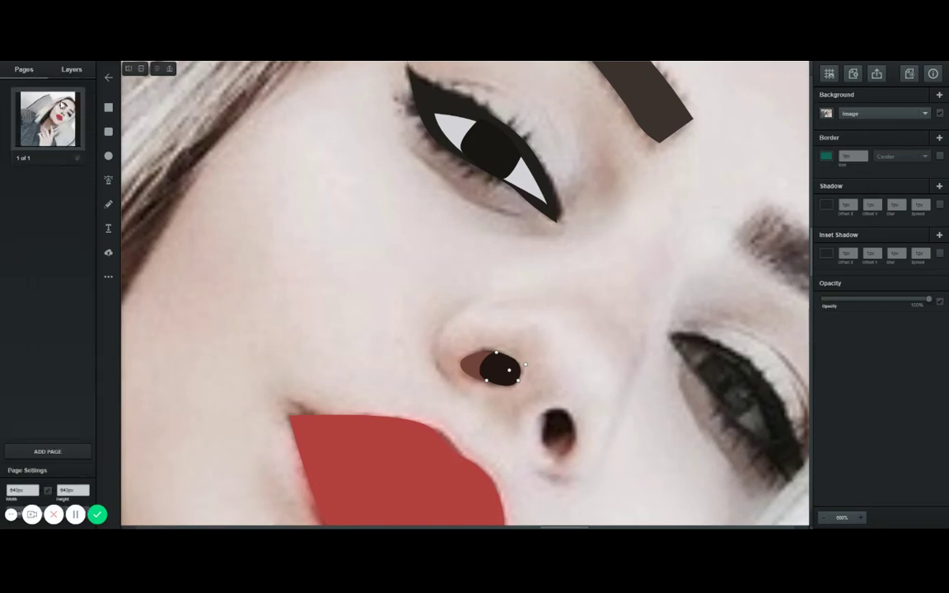
left_click(72, 71)
Hide the Lips Base Layer to uncover the lips in the photo.
scroll(502, 303, "down", 3)
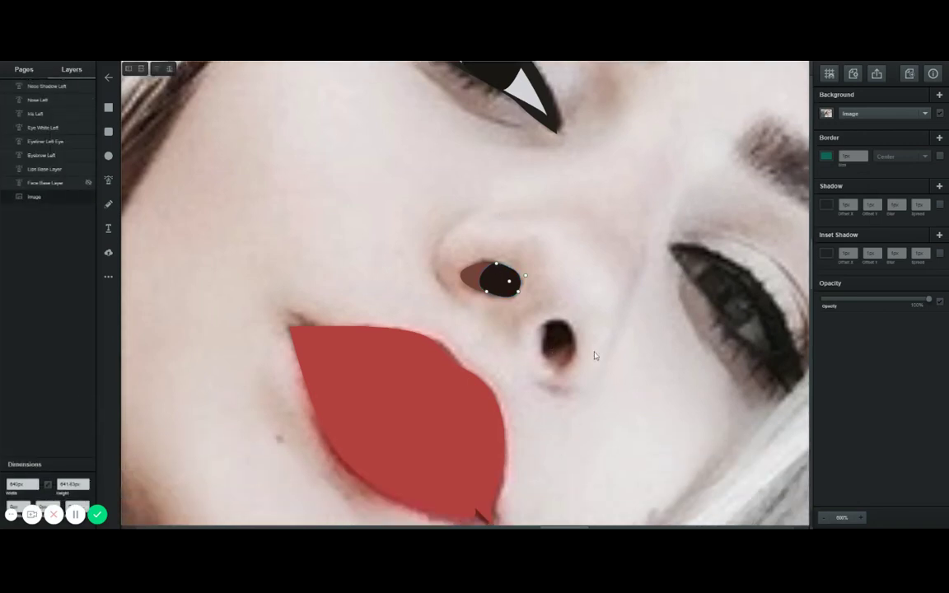
scroll(642, 358, "up", 7)
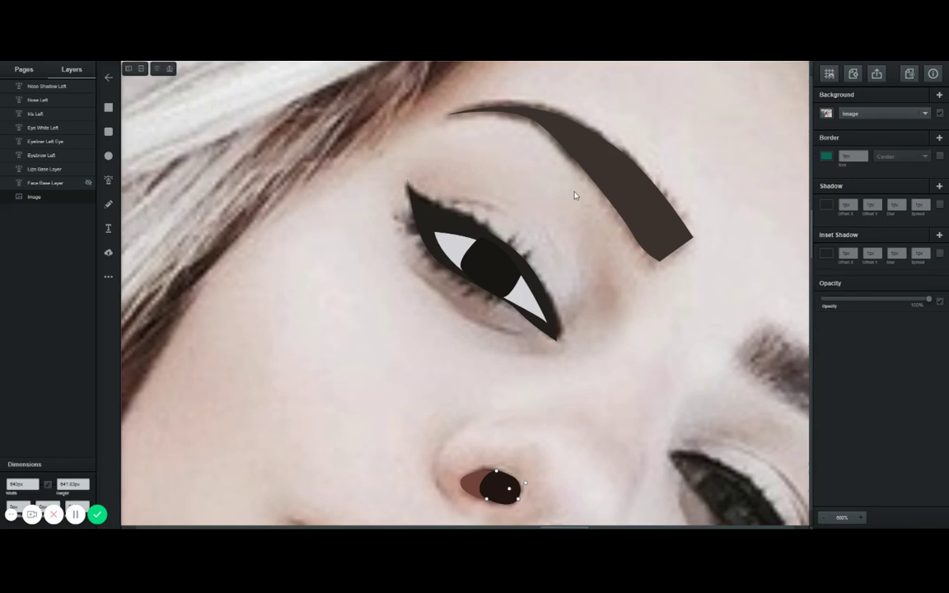
scroll(573, 194, "down", 11)
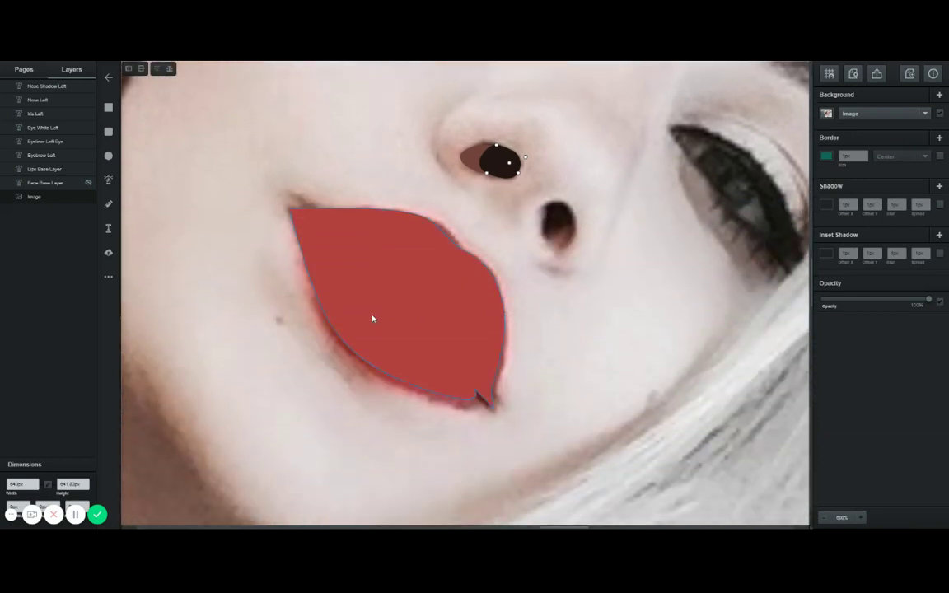
left_click(861, 518)
left_click(41, 168)
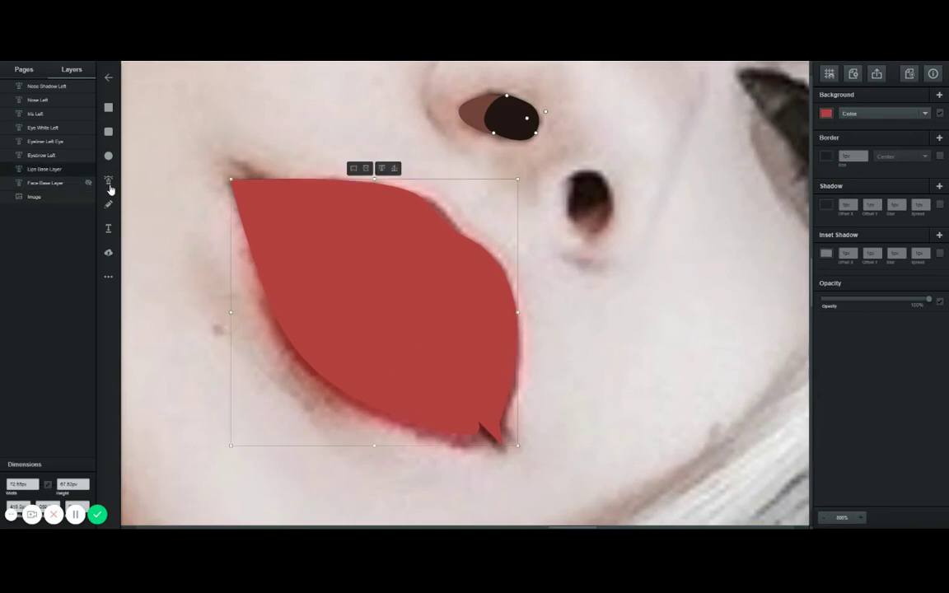
left_click(88, 170)
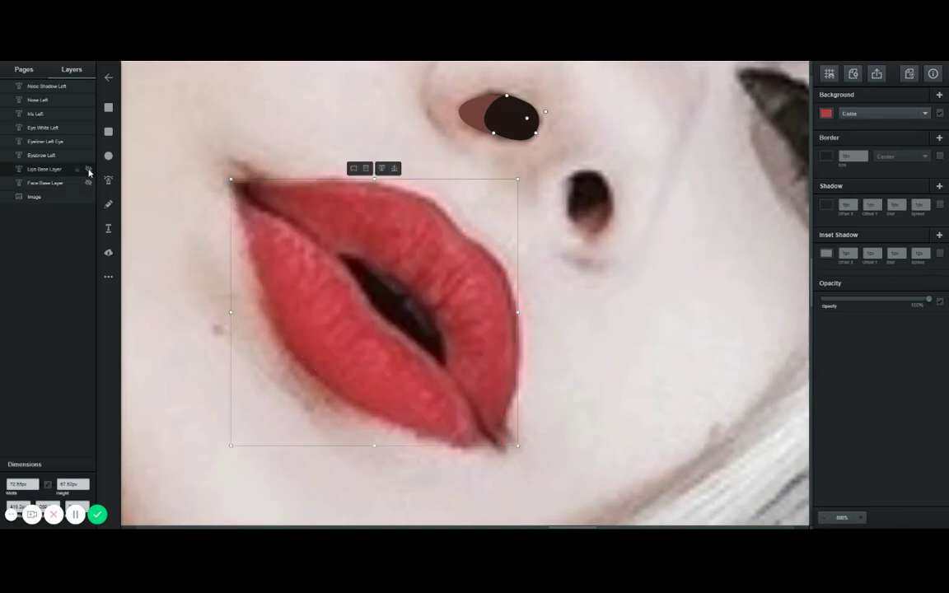
Trace the dark opening between the lips with the Pen tool as a closed path about 27 by 29 px.
left_click(108, 180)
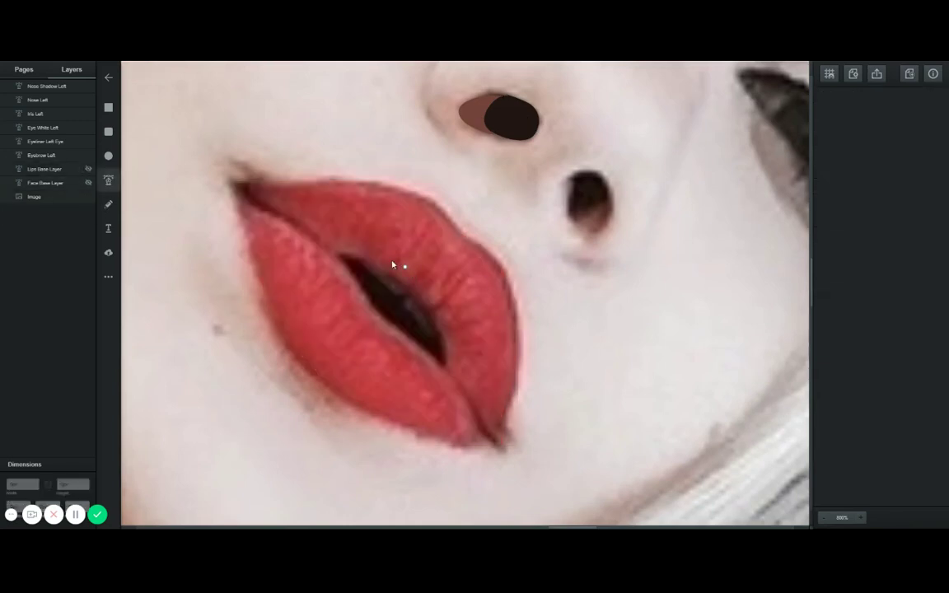
left_click(335, 255)
left_click_drag(400, 280, 440, 359)
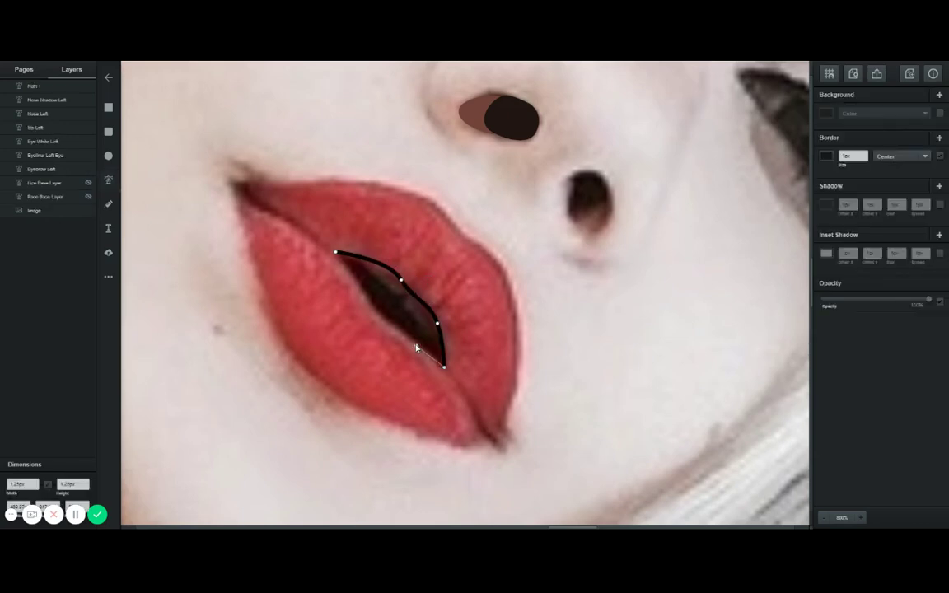
left_click(400, 331)
left_click_drag(401, 332, 365, 291)
left_click(336, 252)
Rename the mouth opening path's layer as Lips Shadow and turn off its border.
double_click(33, 86)
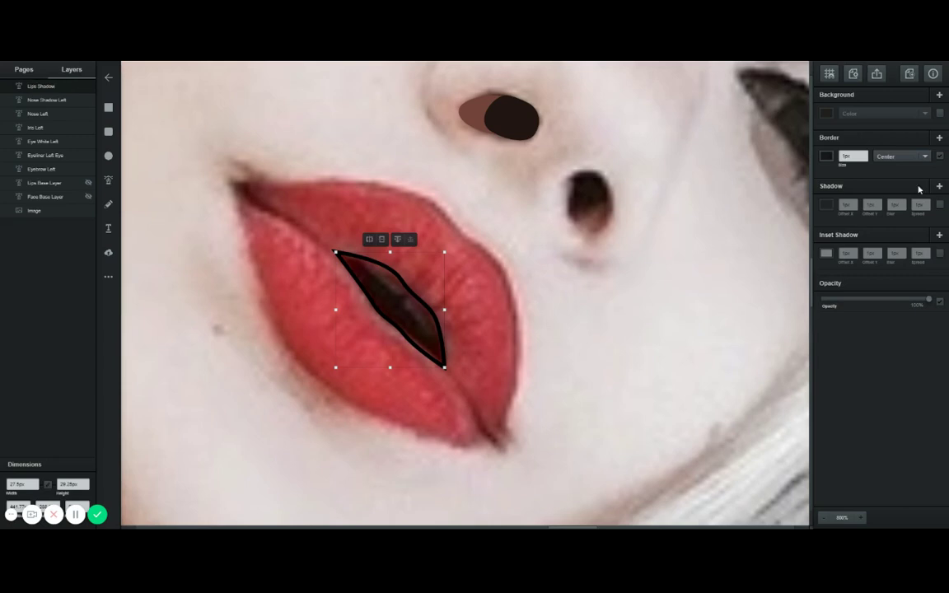
left_click(940, 156)
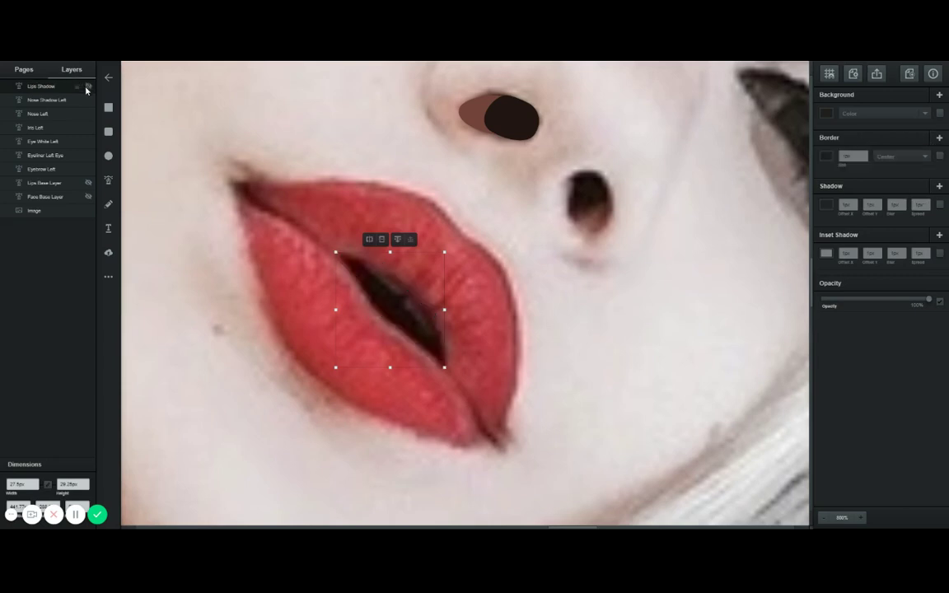
Fill the Lips Shadow layer with a near-black brown sampled from the mouth opening and place it, hidden, directly above the Lips Base Layer.
left_click(825, 113)
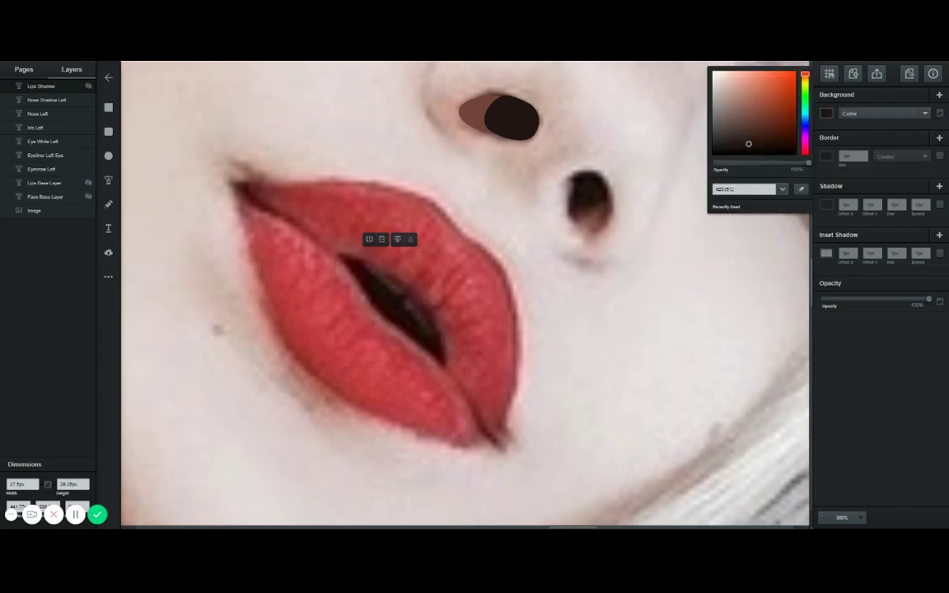
left_click(798, 190)
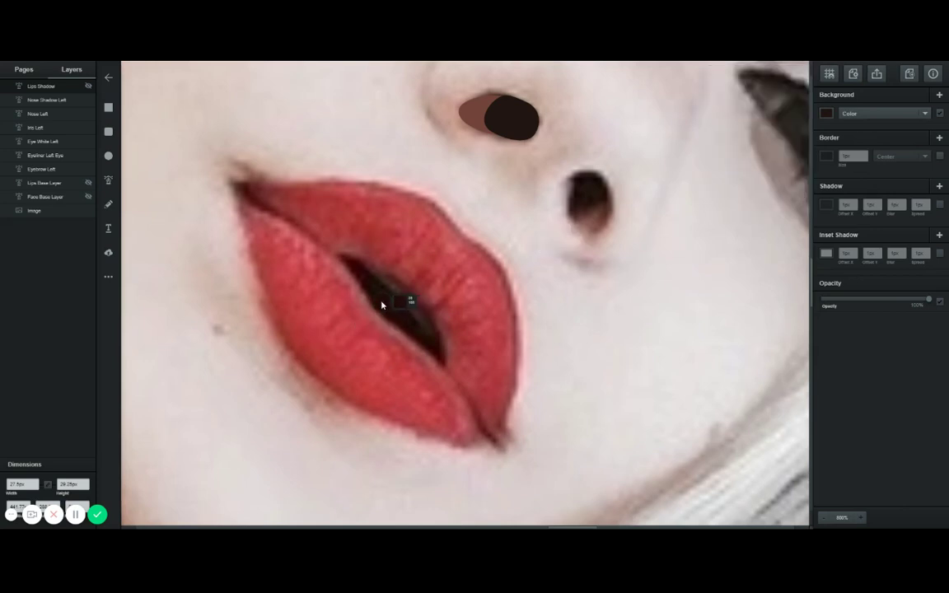
left_click(382, 302)
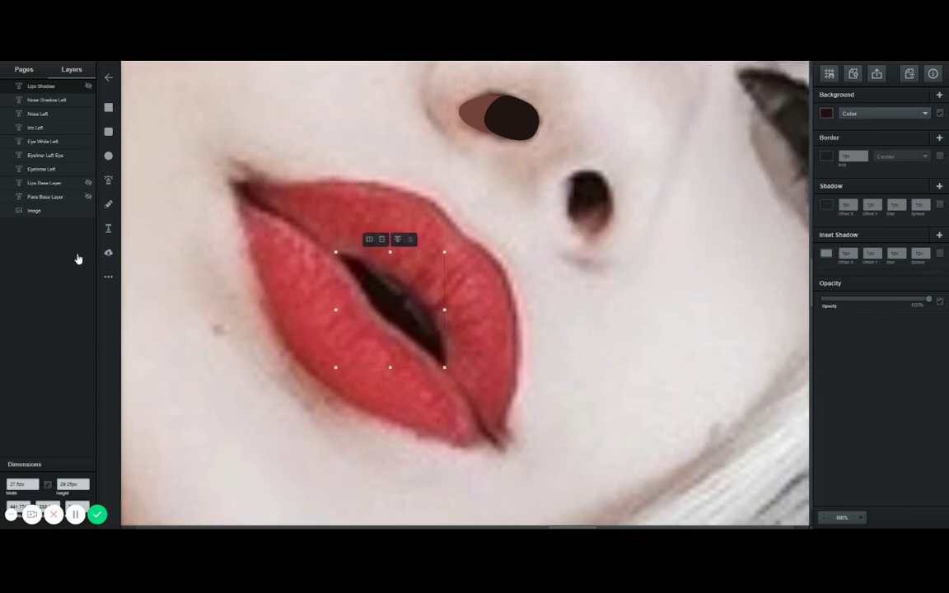
left_click(89, 86)
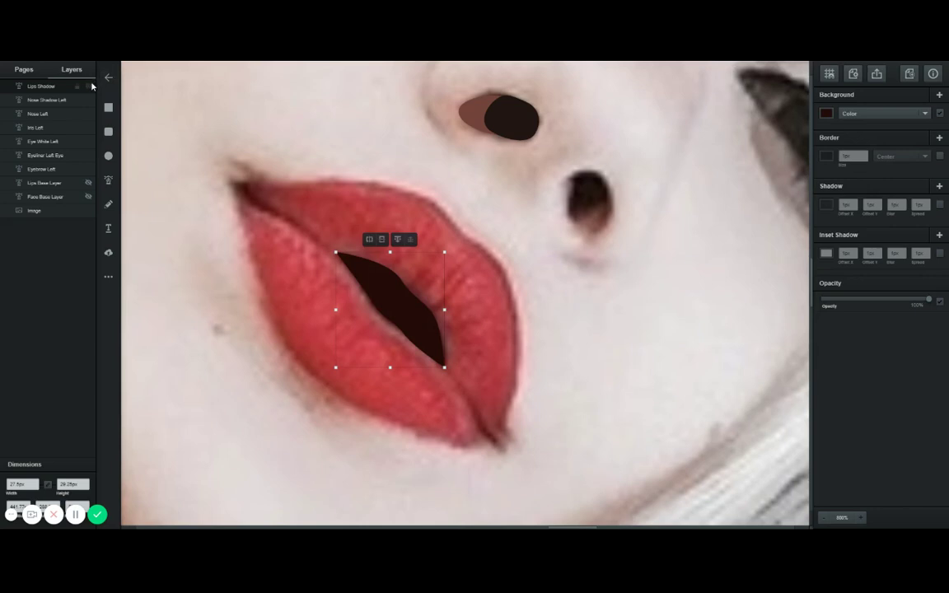
left_click(88, 86)
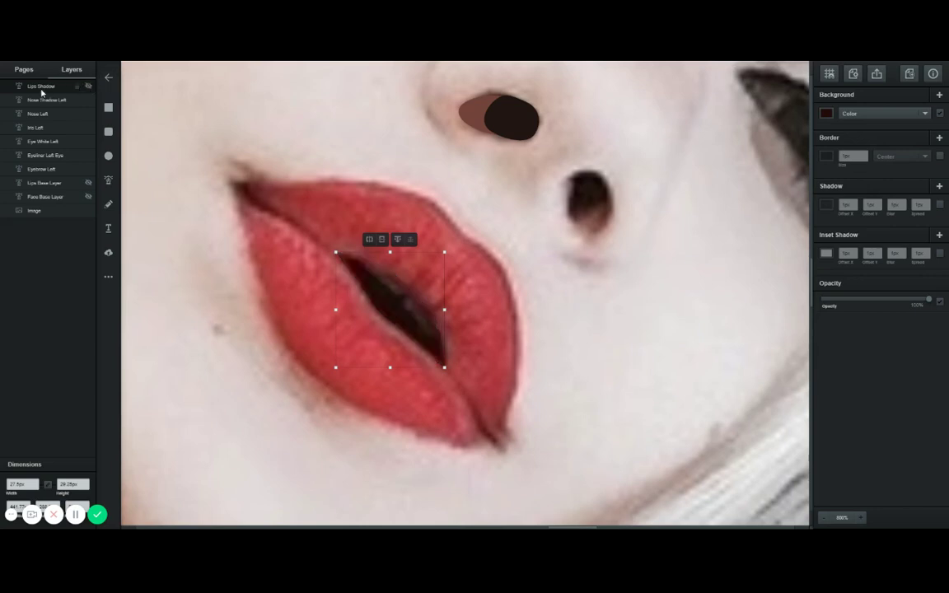
left_click_drag(42, 91, 57, 179)
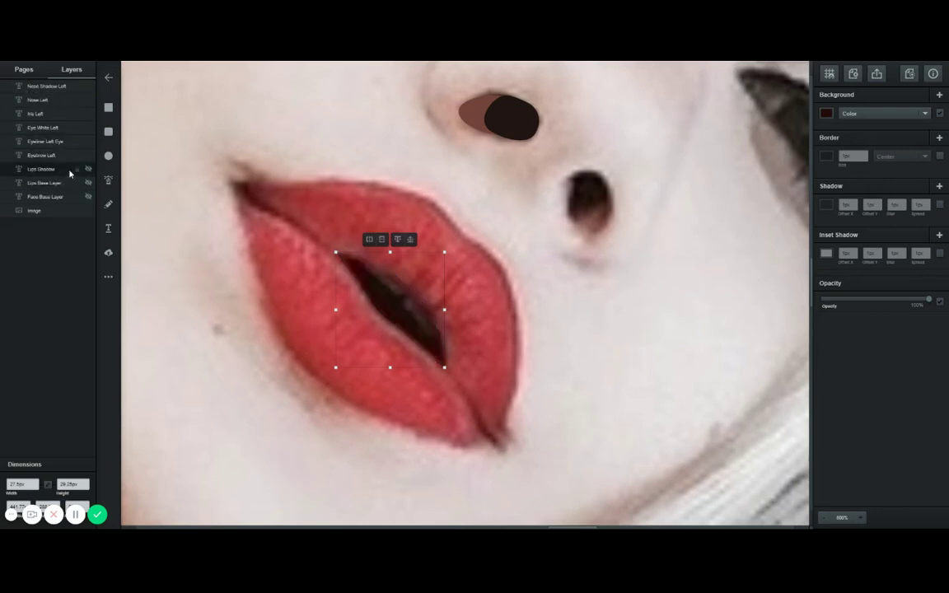
Trace the shadow at the left corner of the lips with the Pen tool as a closed path about 18 by 11 px.
left_click(108, 180)
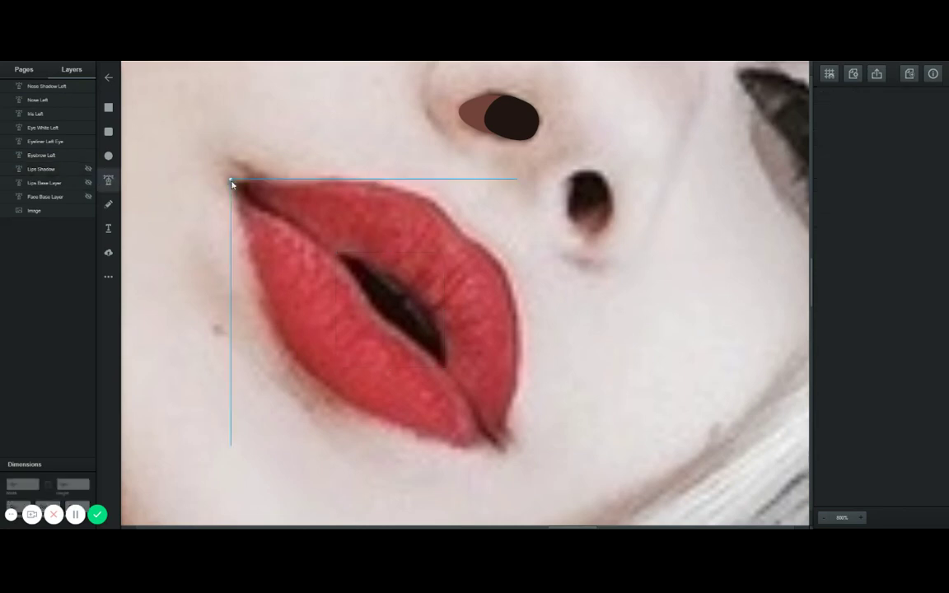
left_click(232, 183)
left_click(246, 219)
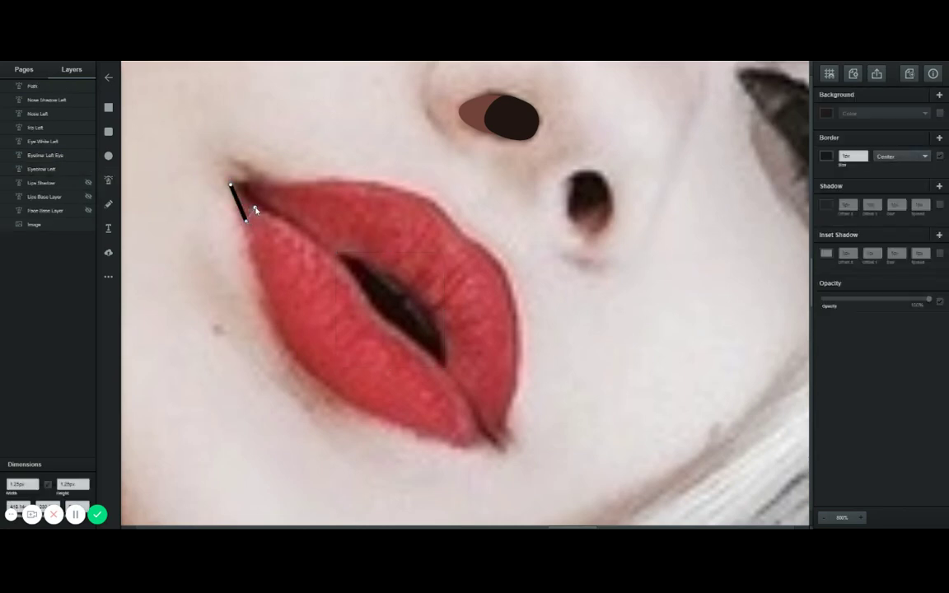
left_click(256, 208)
left_click(303, 227)
left_click(250, 195)
left_click(231, 184)
Rename the lip corner path's layer as Lip Corner Left and turn off its border.
double_click(33, 86)
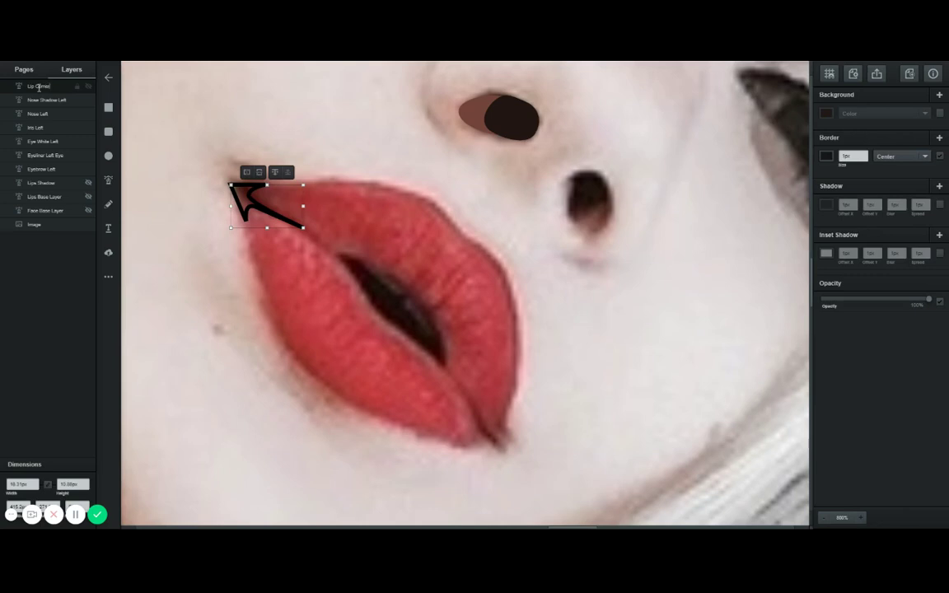
key("Return")
left_click(939, 156)
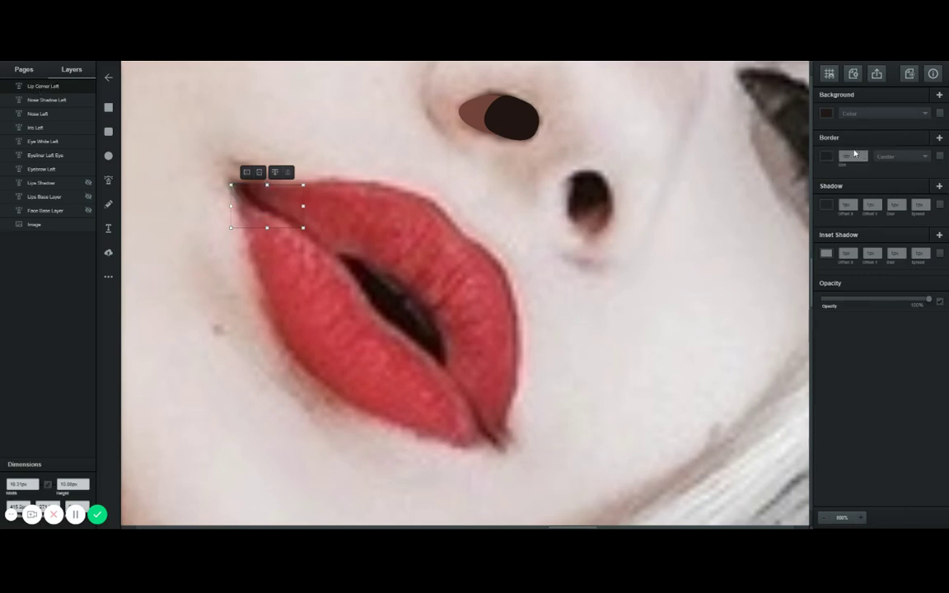
Hide the Lip Corner Left layer and give it a very dark brown fill.
left_click(87, 86)
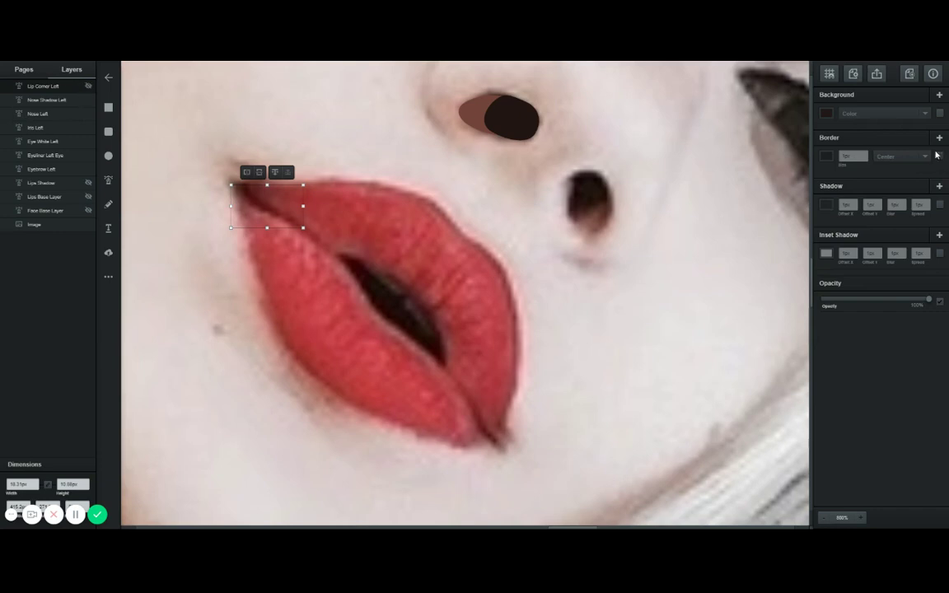
left_click(827, 115)
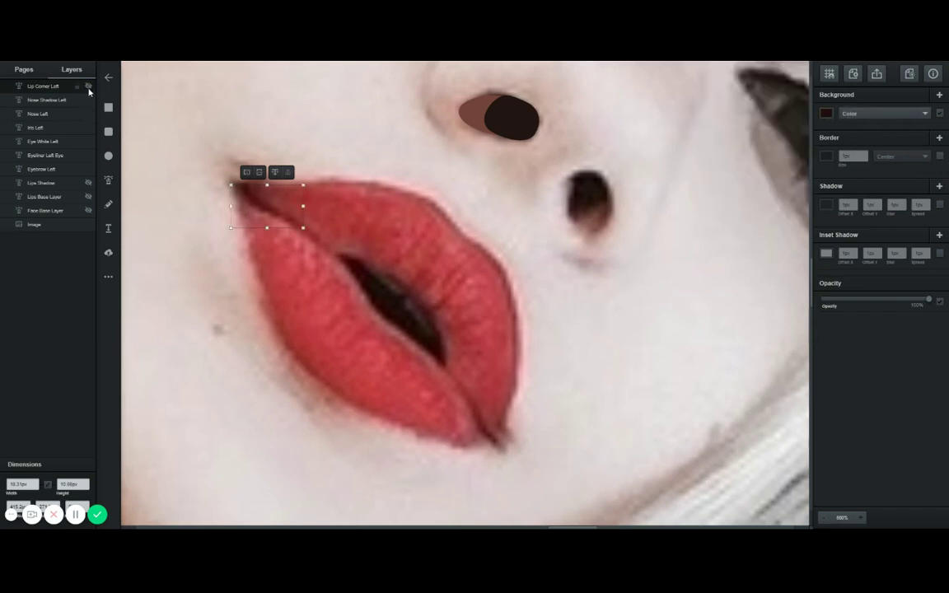
Show the Lip Corner Left, Lips Shadow and Lips Base layers and move the corner path slightly up and left onto the lips' tip.
left_click(140, 178)
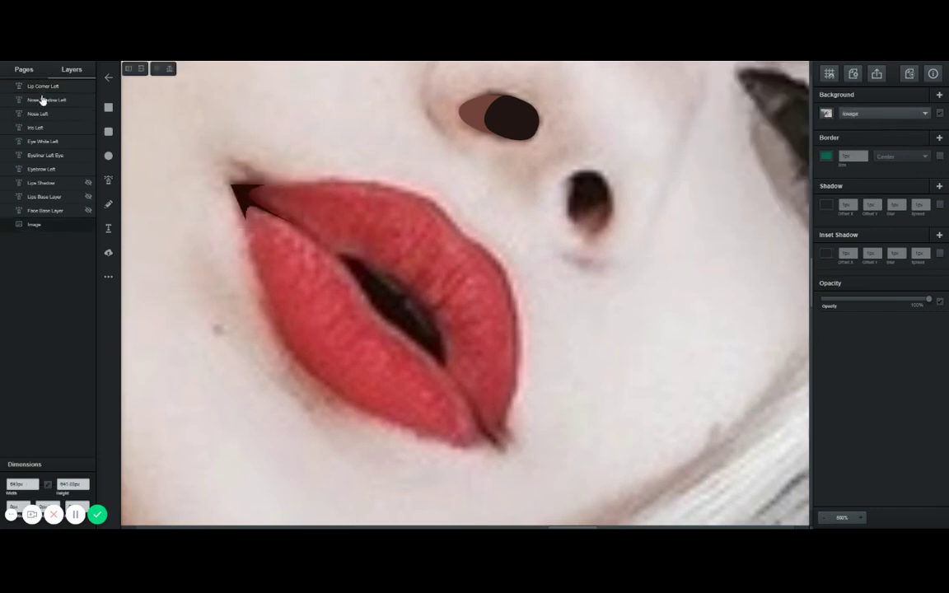
left_click(88, 182)
left_click(88, 196)
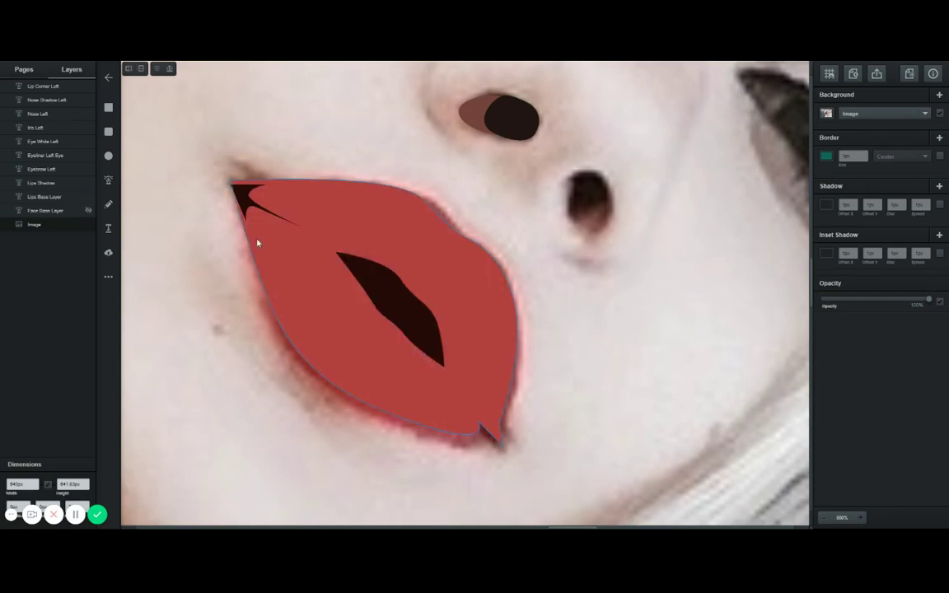
left_click_drag(241, 198, 239, 190)
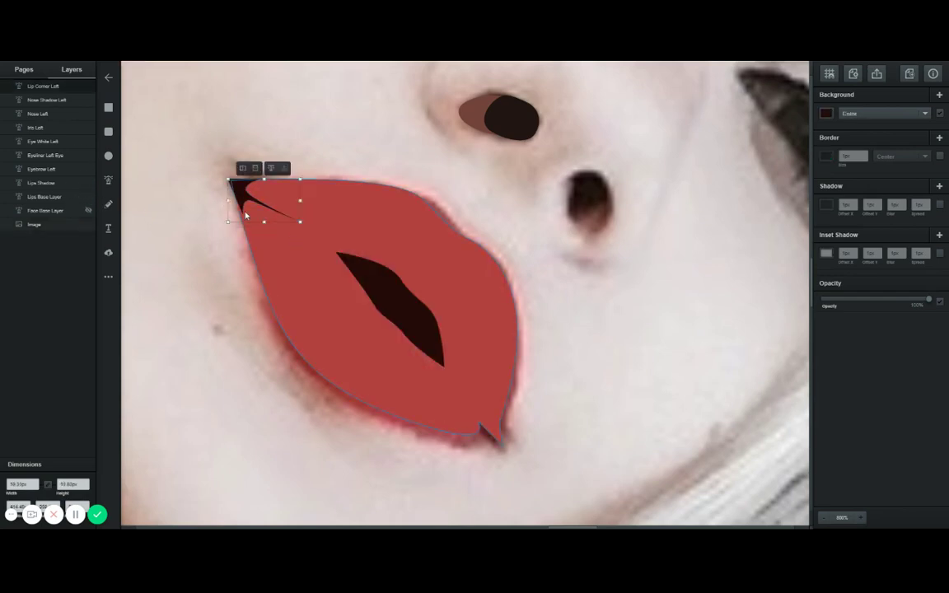
double_click(235, 191)
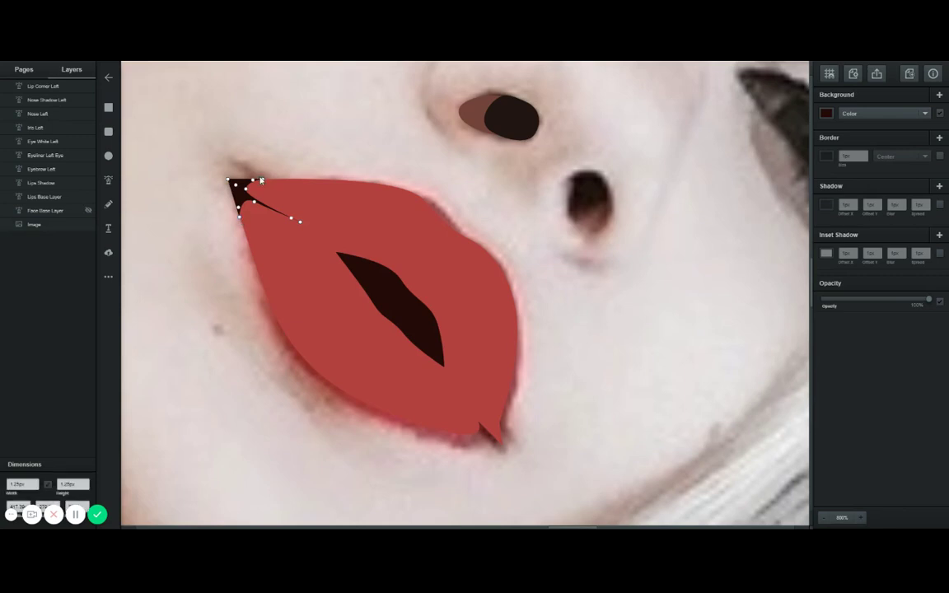
left_click(27, 69)
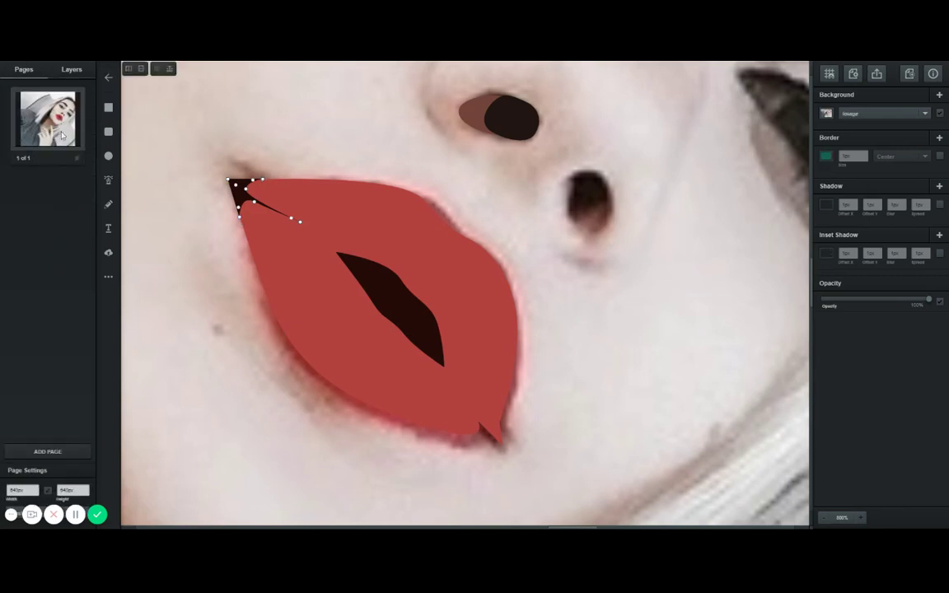
left_click(71, 70)
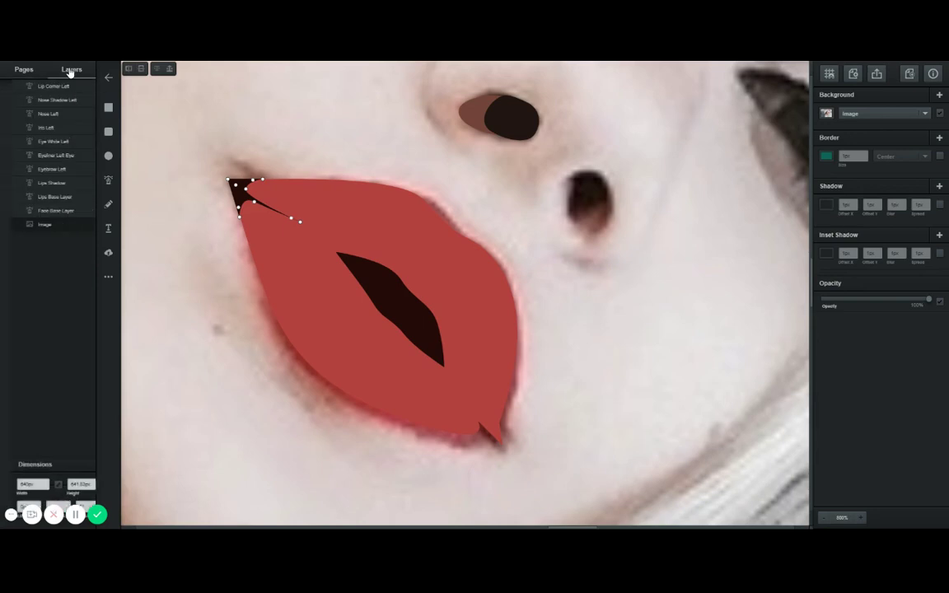
Hide the Lips Base Layer and trace a thin closed highlight about 43 by 33 px along the upper lip's outer edge with the Pen tool.
left_click(91, 196)
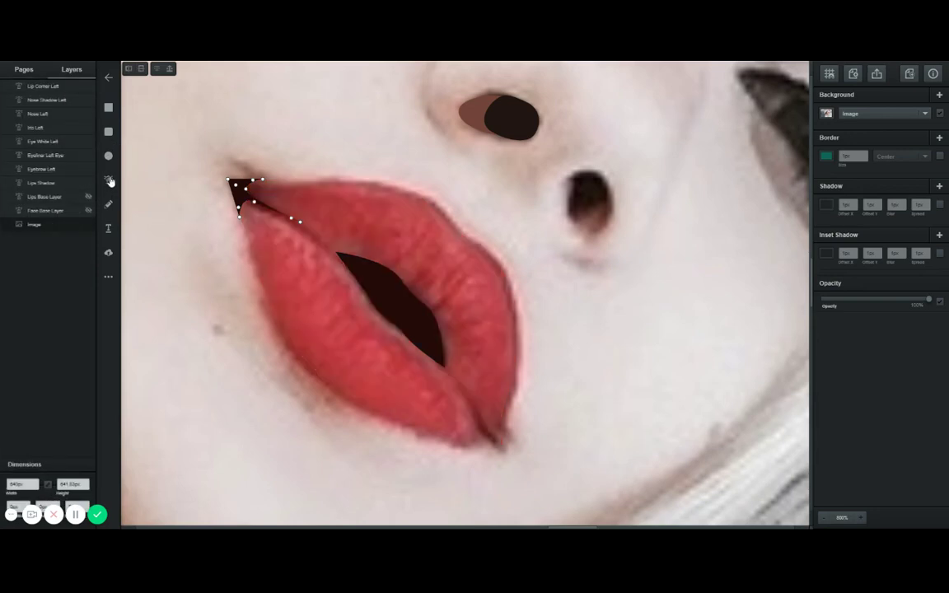
left_click(108, 180)
left_click(335, 188)
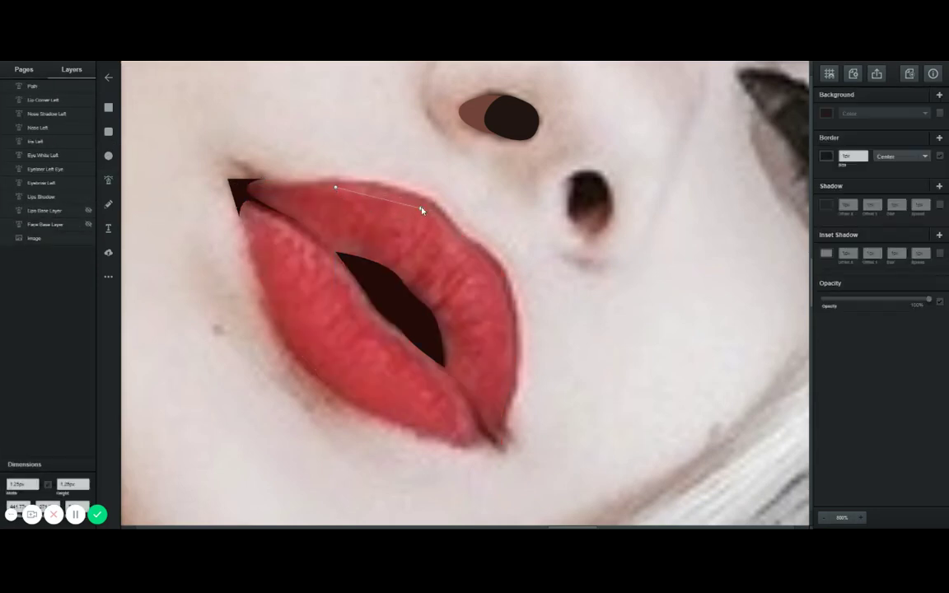
left_click_drag(426, 202, 437, 211)
left_click_drag(487, 257, 494, 266)
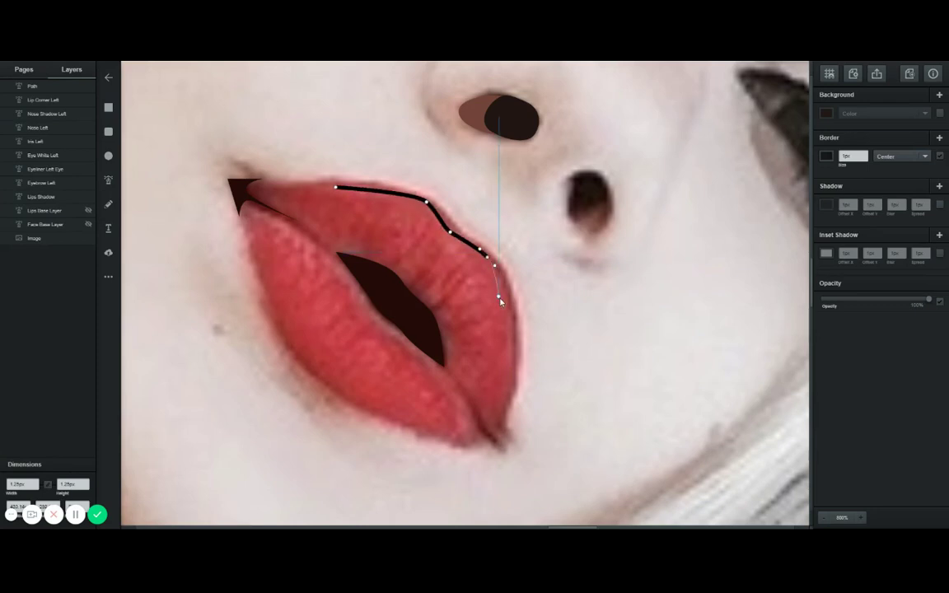
left_click(506, 321)
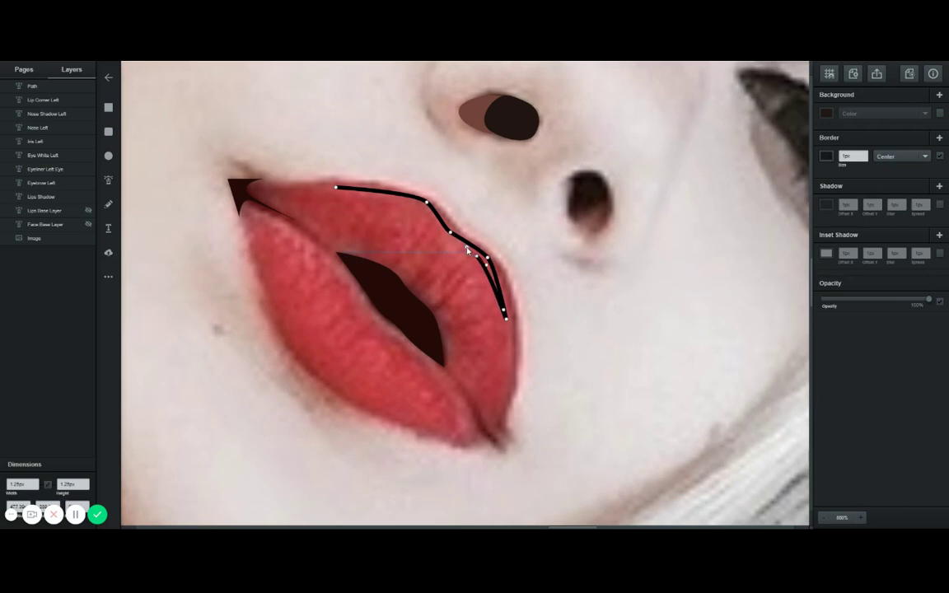
left_click_drag(440, 235, 408, 201)
left_click(335, 188)
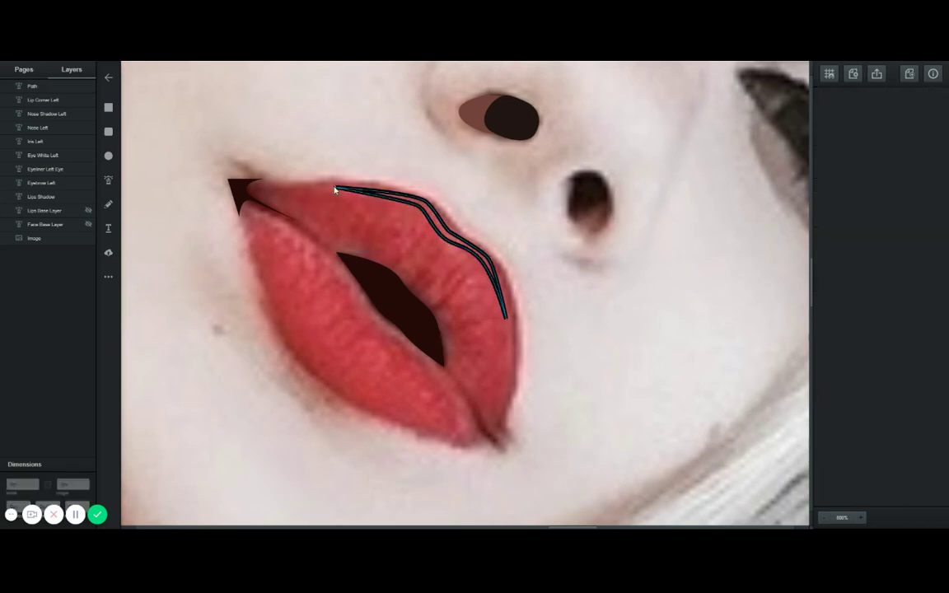
Rename the highlight path's layer as Lips Highlight top, turn off its border and hide the layer.
left_click(480, 255)
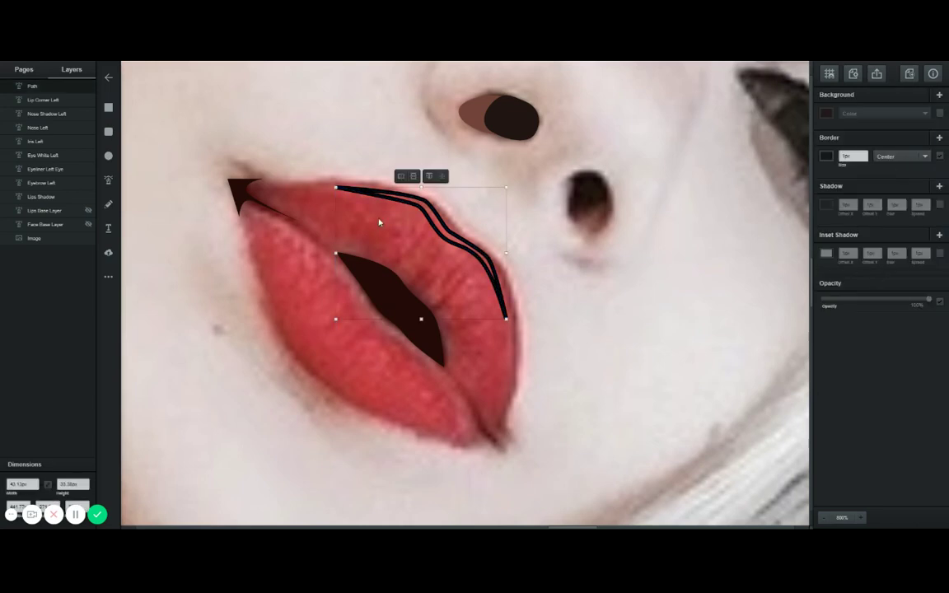
double_click(32, 86)
left_click(940, 156)
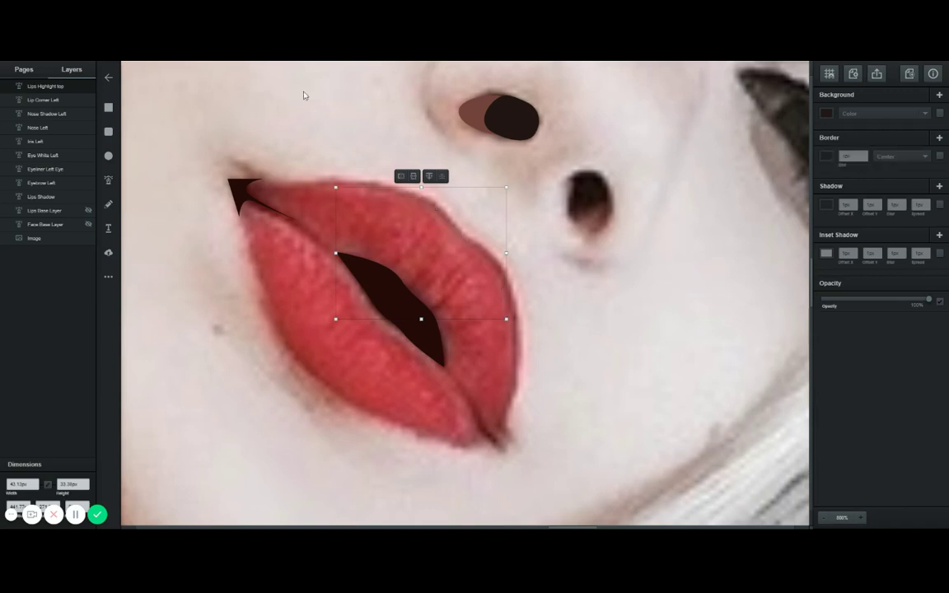
left_click(88, 86)
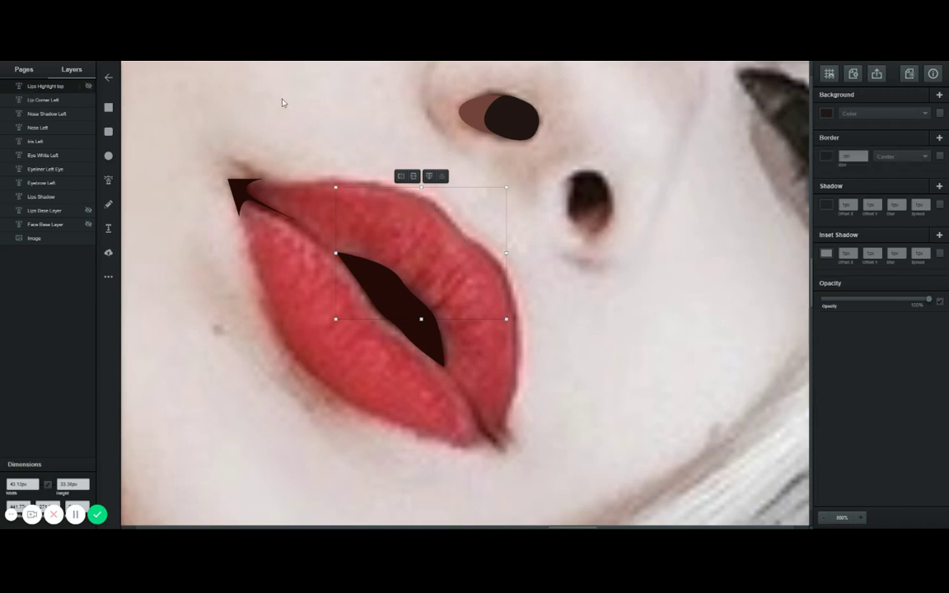
Fill the Lips Highlight top layer with a light pinkish red sampled from the lower lip and show it.
left_click(827, 114)
left_click(803, 191)
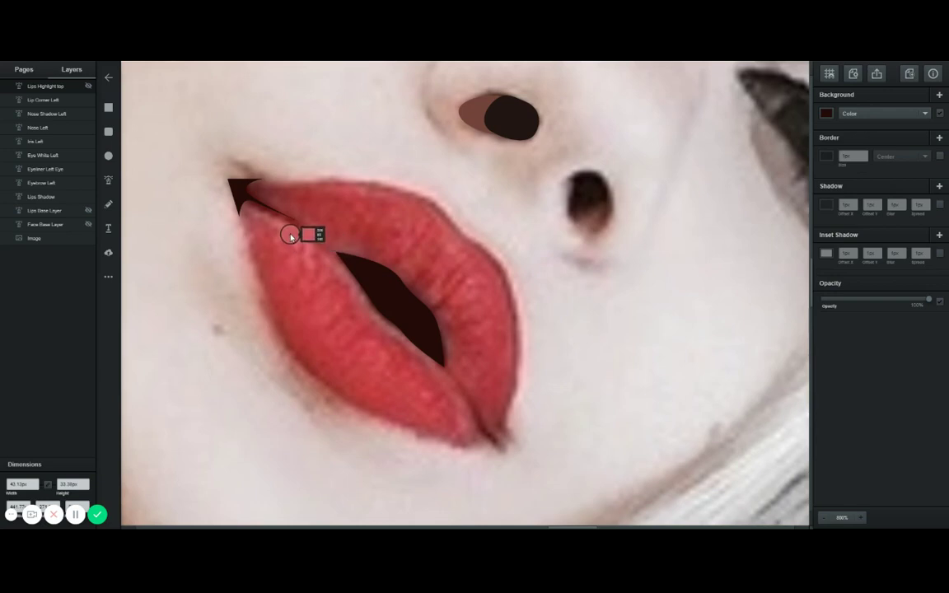
left_click(89, 87)
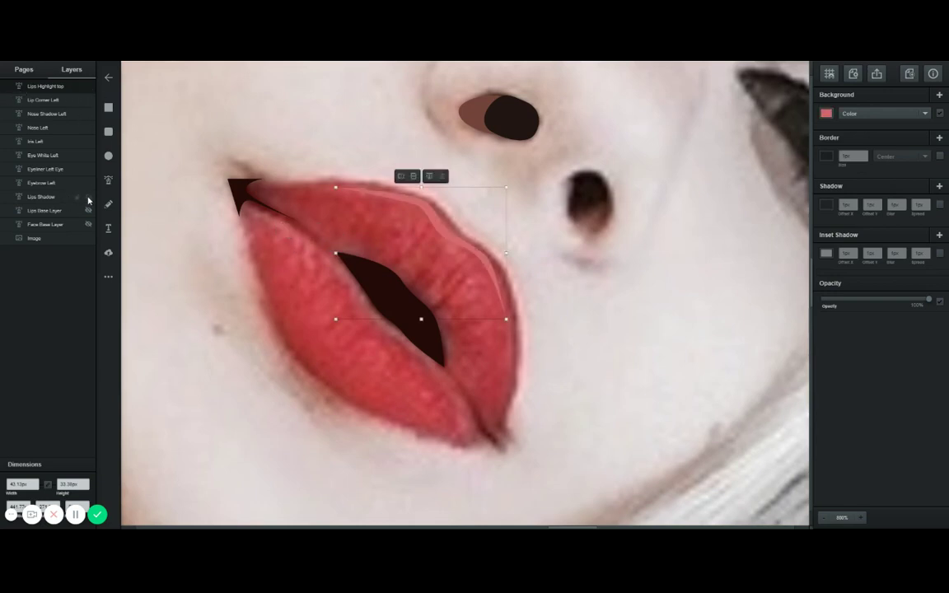
Show the Lips Base Layer and shift the highlight slightly down inside the upper lip's edge.
left_click(88, 211)
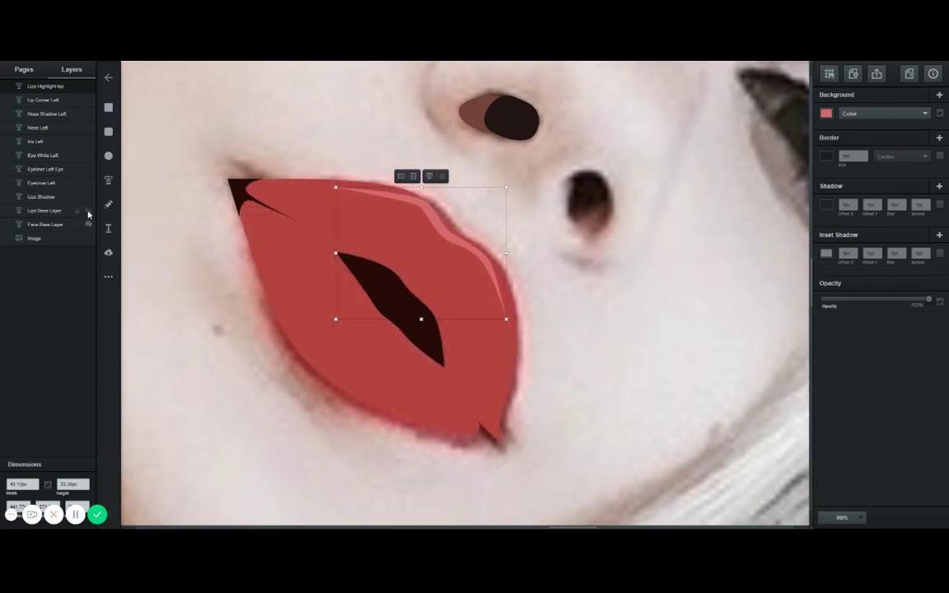
left_click(88, 212)
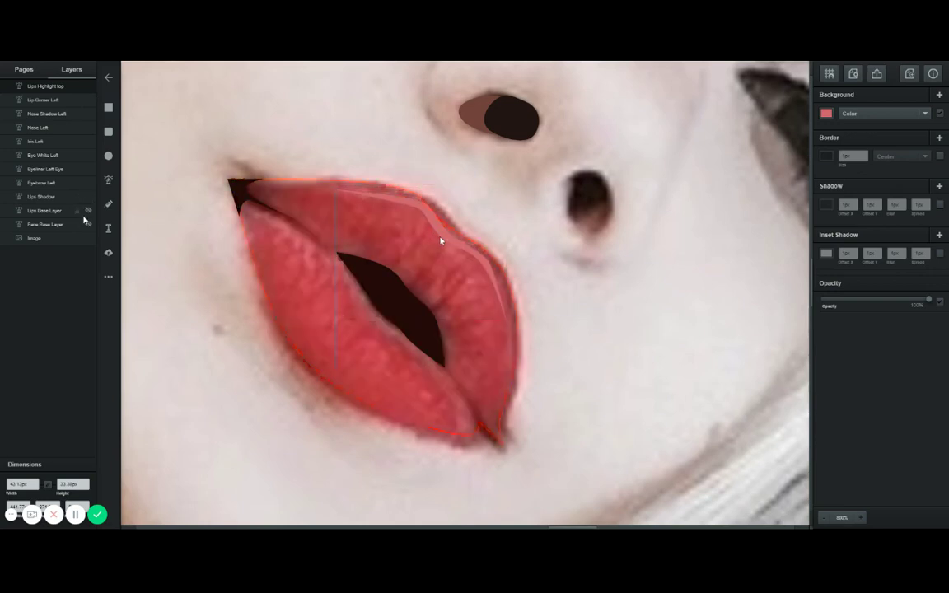
left_click(29, 72)
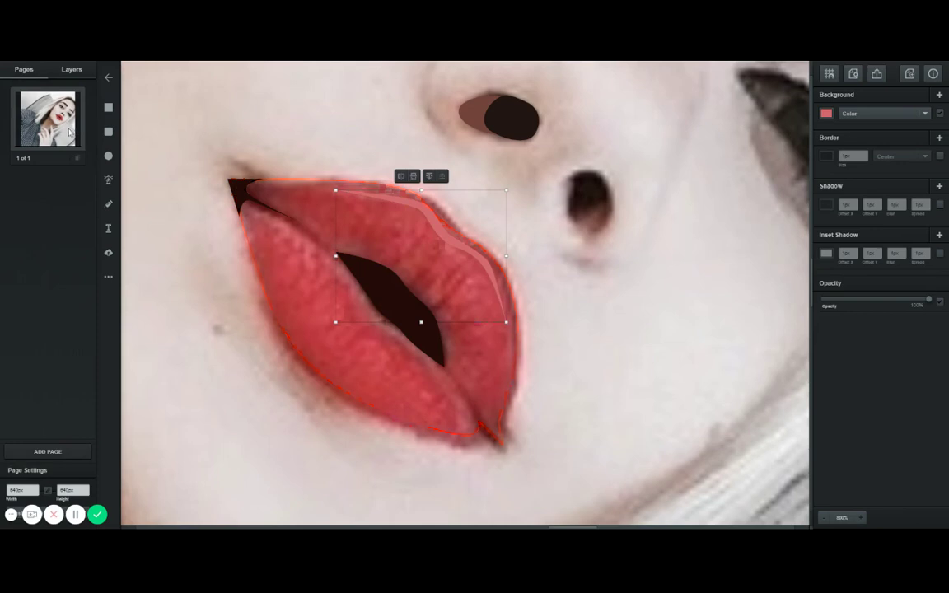
left_click(71, 70)
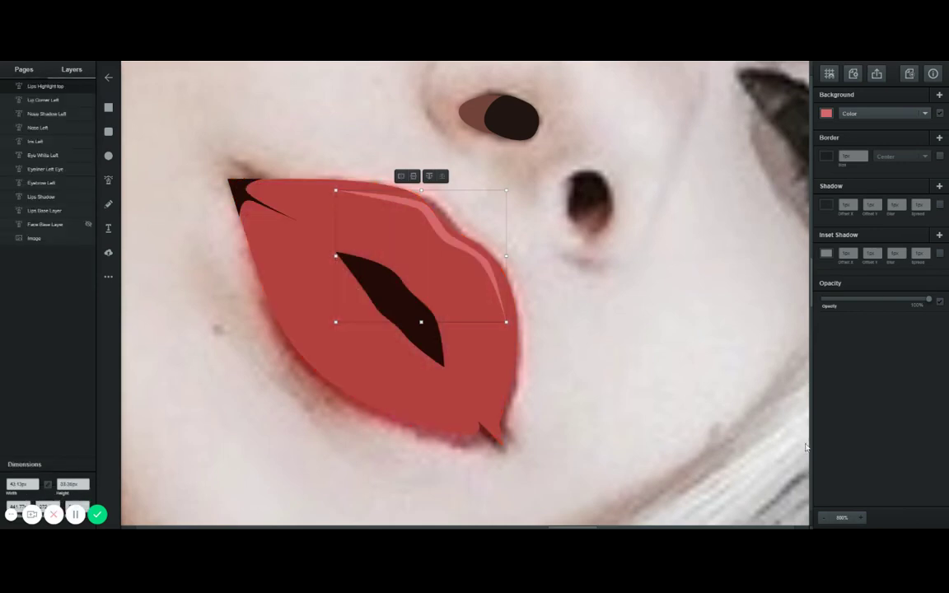
Examine the traced lips, nose, eye and eyebrow against the whole portrait and in close-up.
left_click(821, 523)
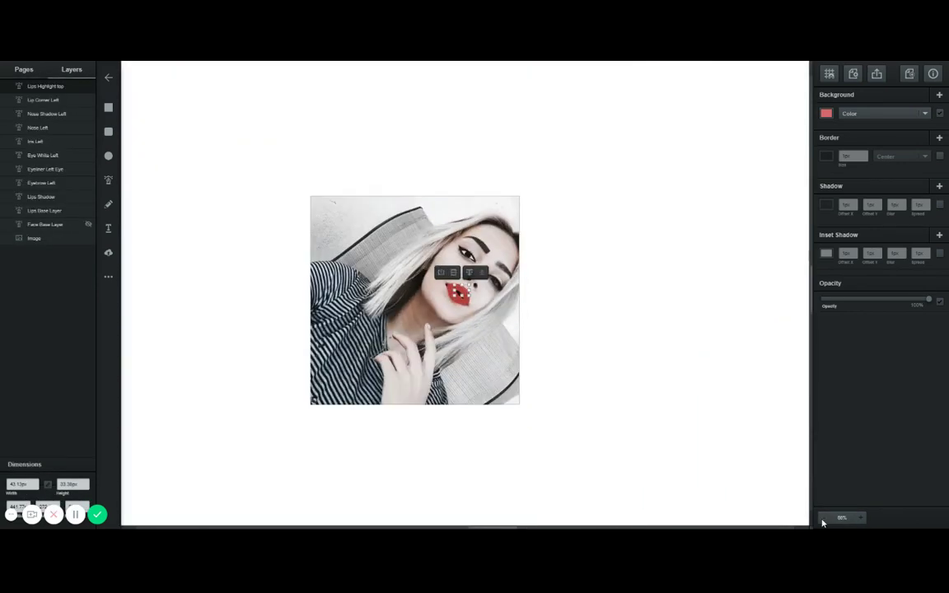
left_click(535, 410)
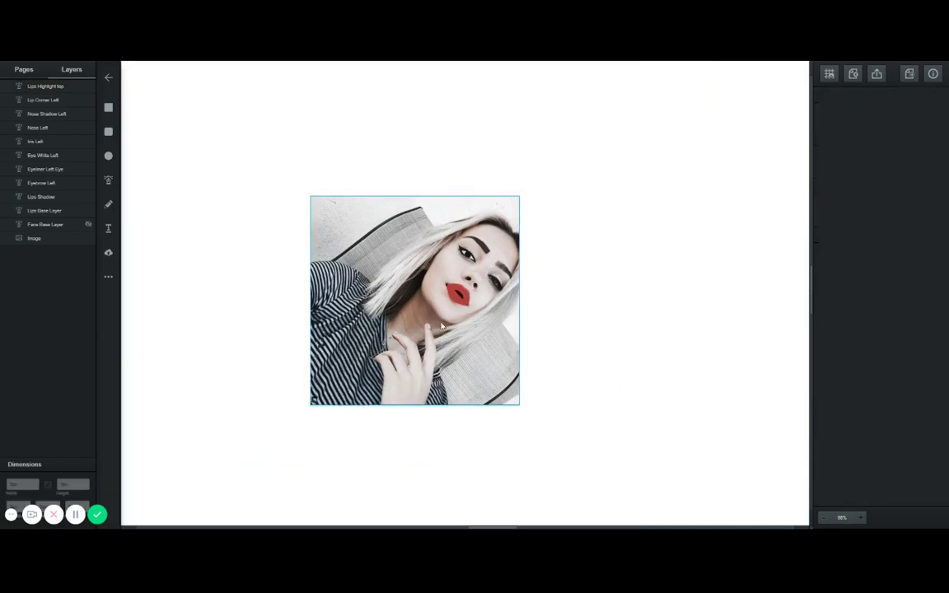
left_click(863, 519)
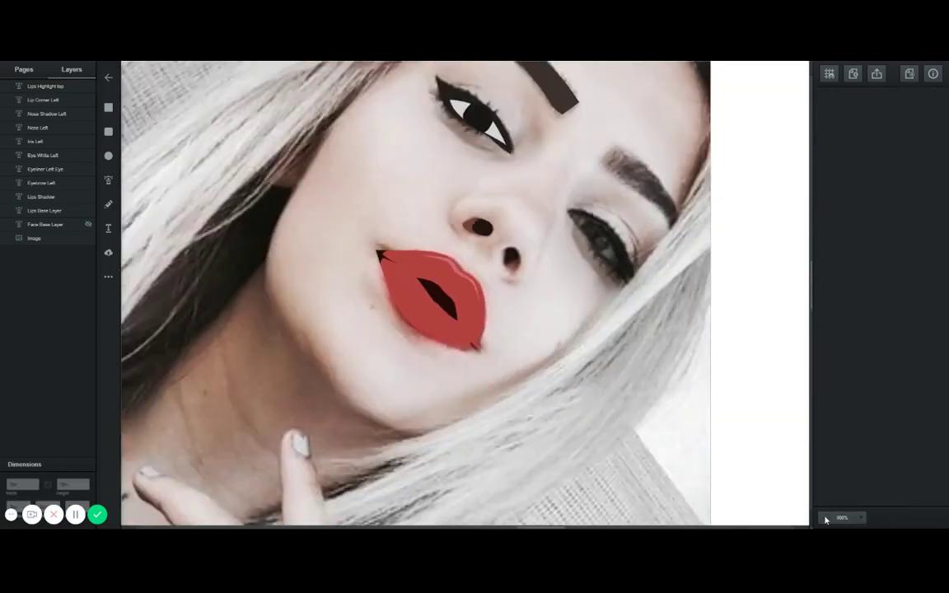
left_click(826, 519)
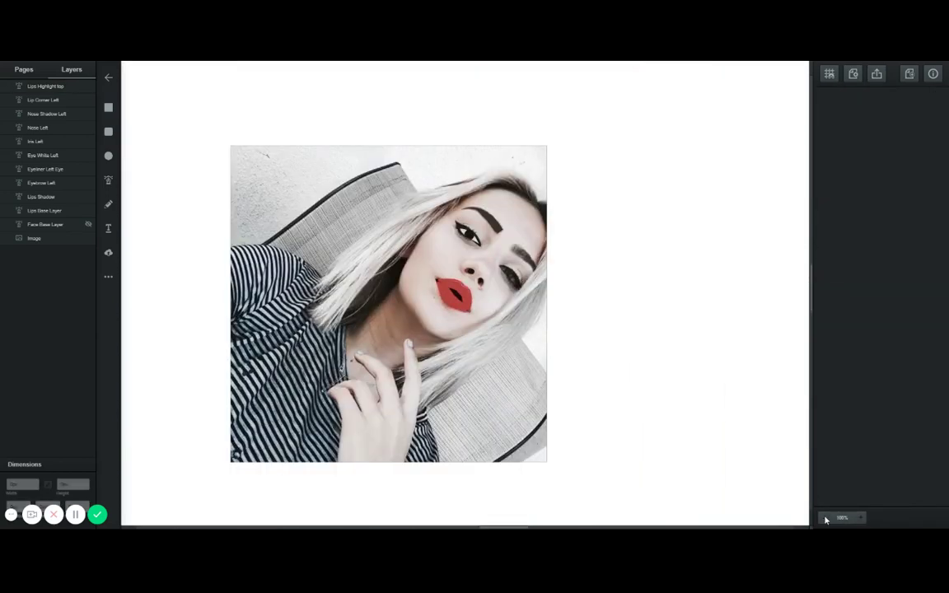
left_click(825, 518)
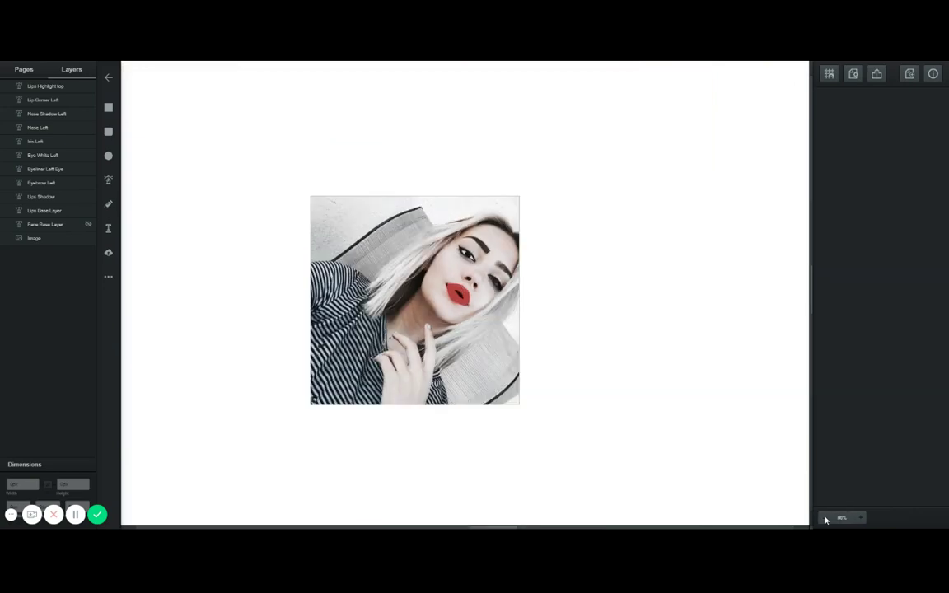
left_click(861, 520)
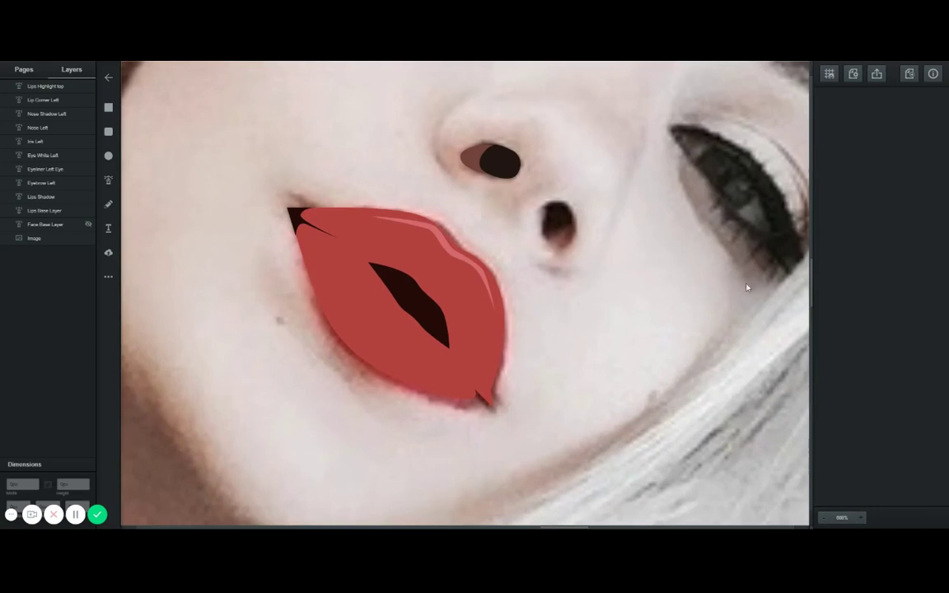
scroll(663, 290, "up", 5)
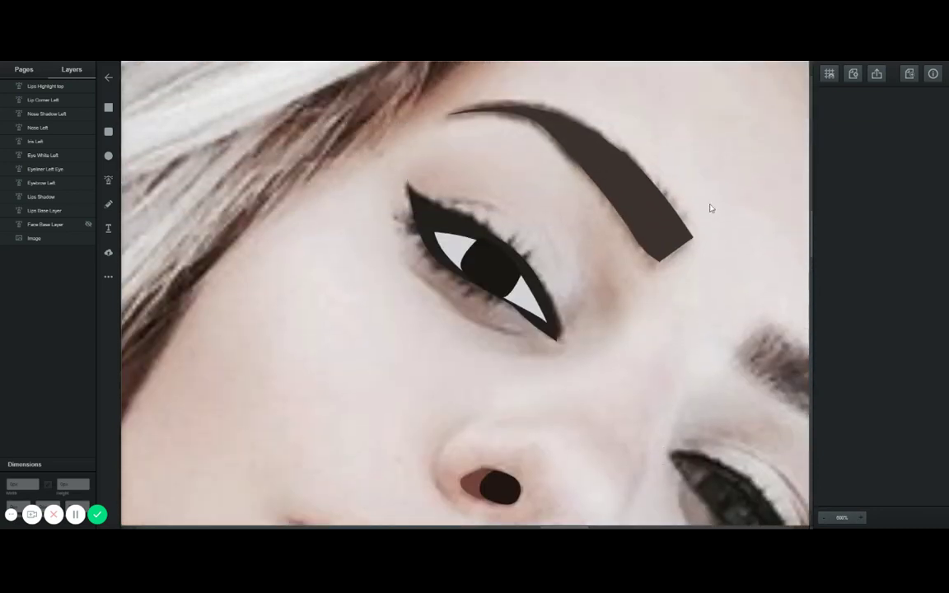
scroll(781, 468, "up", 2)
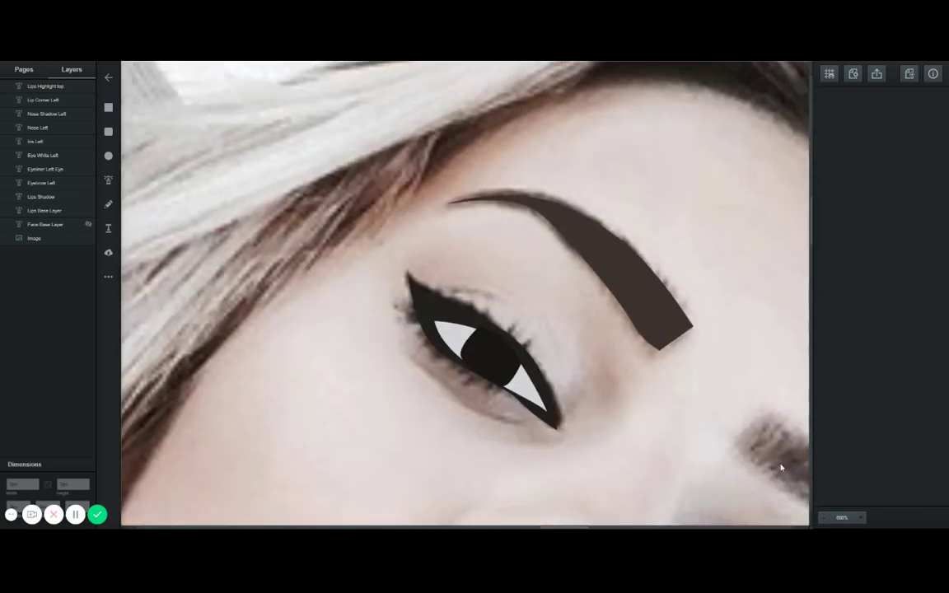
Start a Pen path at the hair tips beside the striped shoulder and trace the hair's inner edge up to the forehead.
left_click(821, 520)
scroll(288, 389, "down", 1)
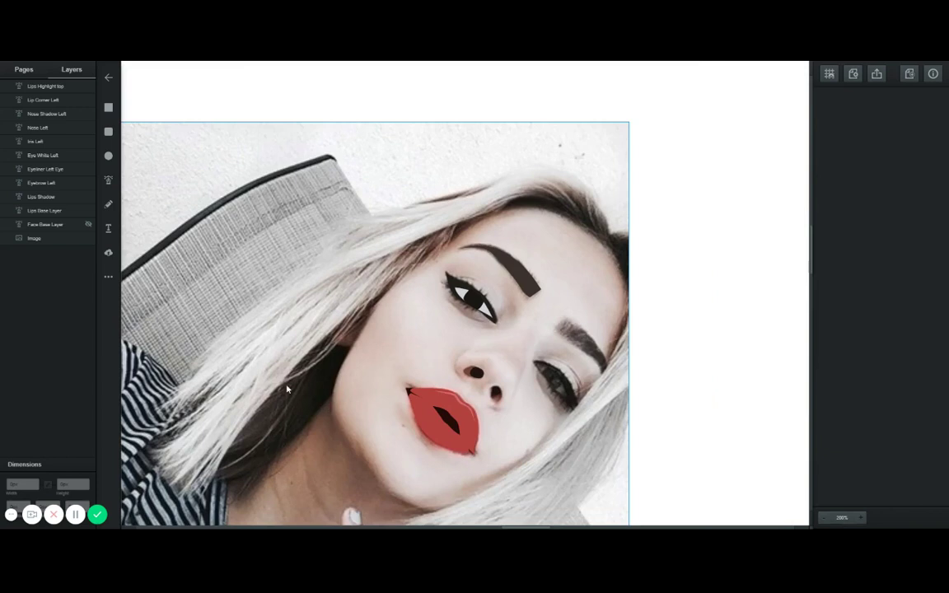
left_click(109, 180)
left_click(199, 500)
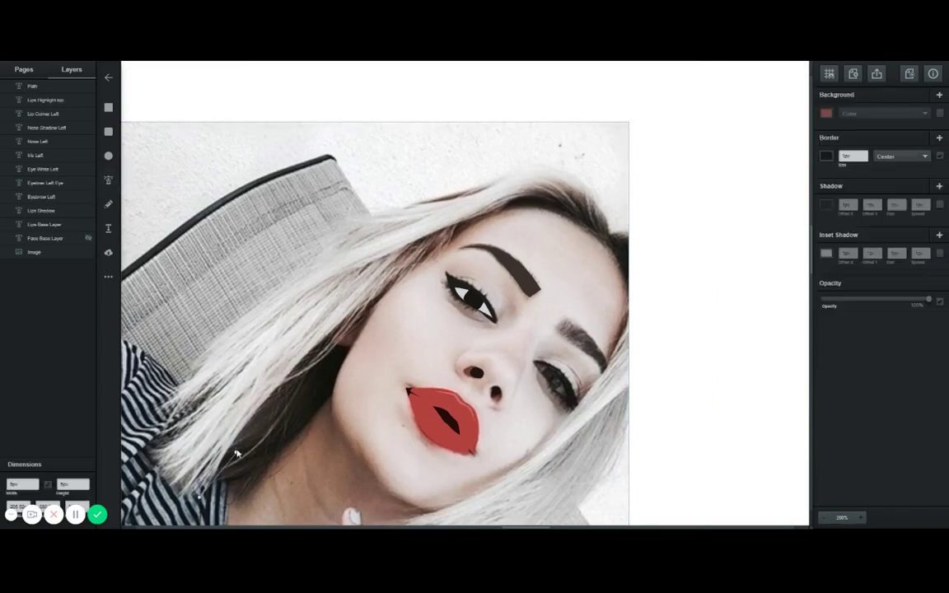
left_click_drag(254, 414, 278, 388)
left_click_drag(345, 325, 385, 284)
left_click_drag(440, 241, 474, 217)
Continue the path in curves along the hairline across the forehead and down past the right eyebrow.
left_click(544, 212)
left_click_drag(544, 212, 597, 241)
key("ctrl+z")
left_click_drag(531, 208, 558, 207)
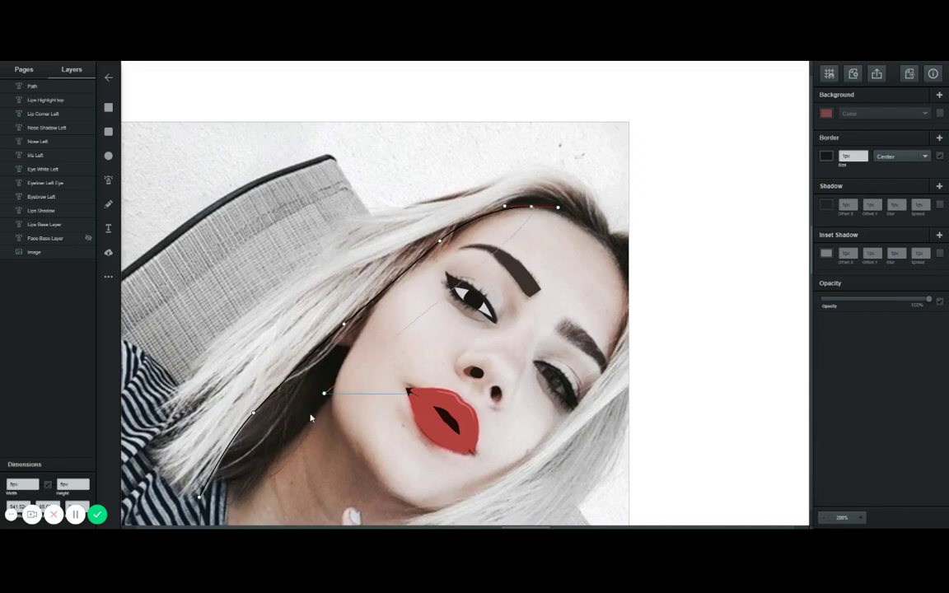
left_click_drag(623, 265, 629, 280)
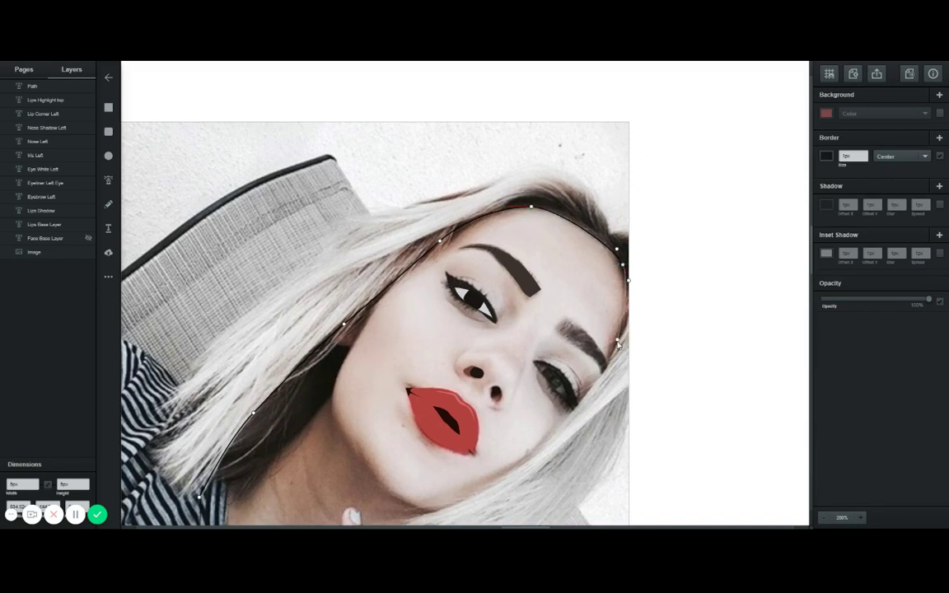
left_click_drag(612, 359, 591, 395)
Continue the hair path down past the right cheek and under the chin, then trace jagged hair tips across the raised fingers.
scroll(552, 405, "down", 2)
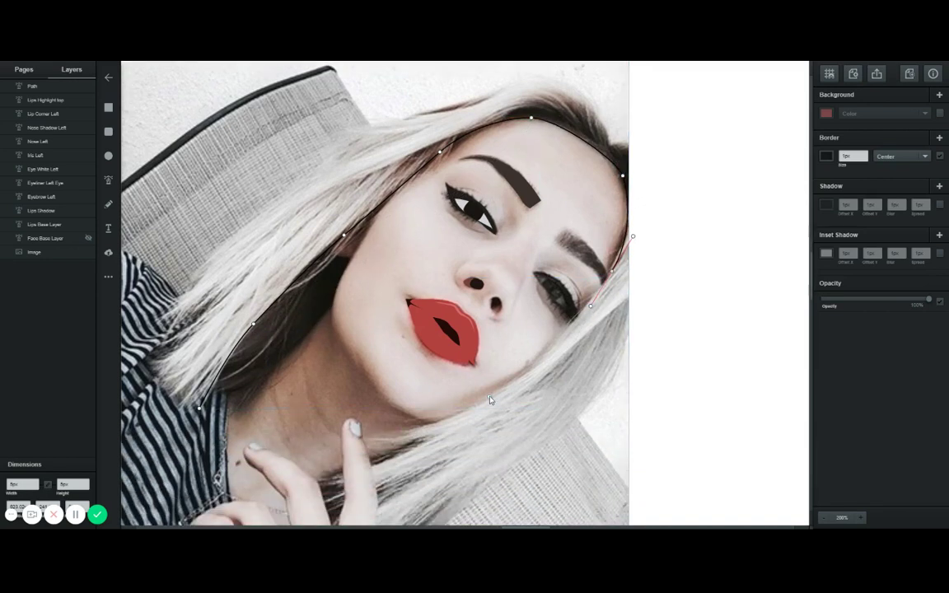
left_click_drag(485, 396, 428, 428)
left_click(366, 445)
left_click(437, 430)
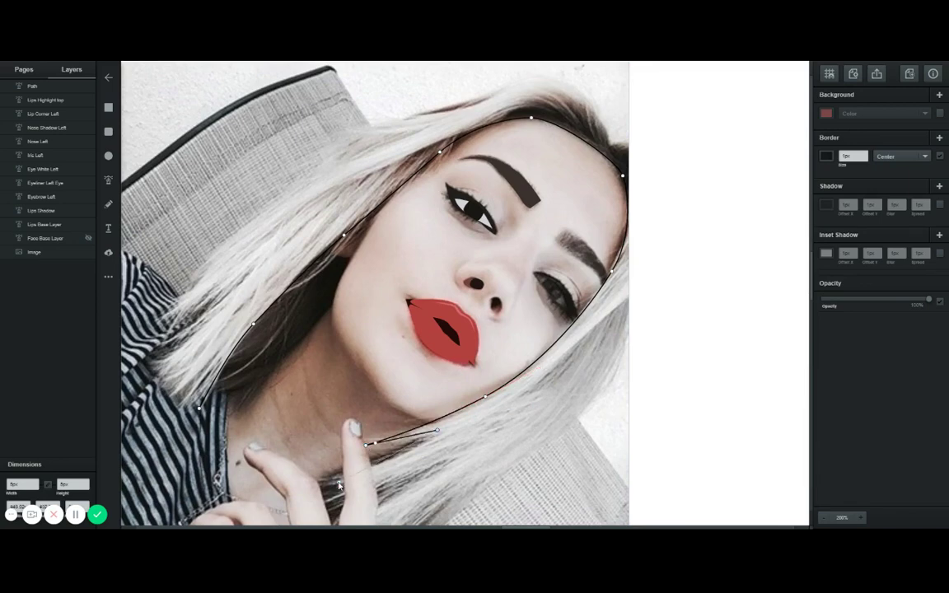
left_click(319, 495)
scroll(343, 498, "down", 1)
left_click(350, 507)
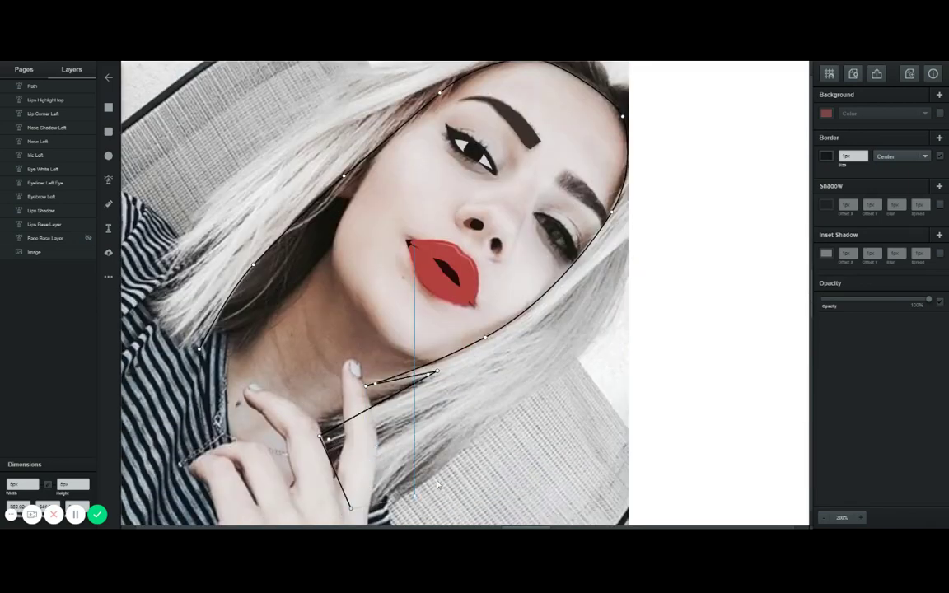
Trace the hair's outer edge up beside the chair, beyond the photo's border, and back in to the parting.
left_click_drag(509, 415, 571, 371)
left_click_drag(654, 237, 661, 168)
scroll(662, 136, "up", 1)
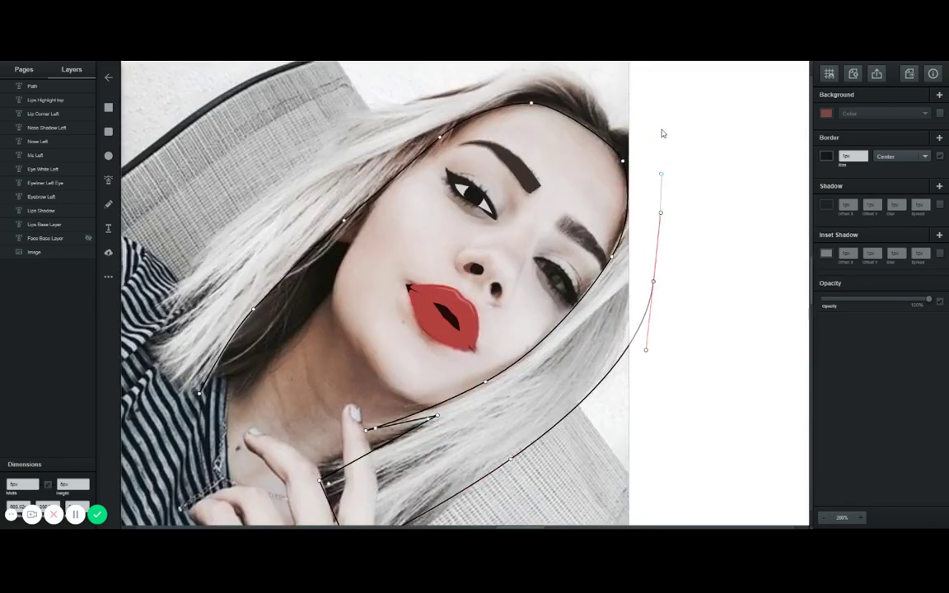
left_click_drag(635, 136, 623, 128)
left_click(618, 134)
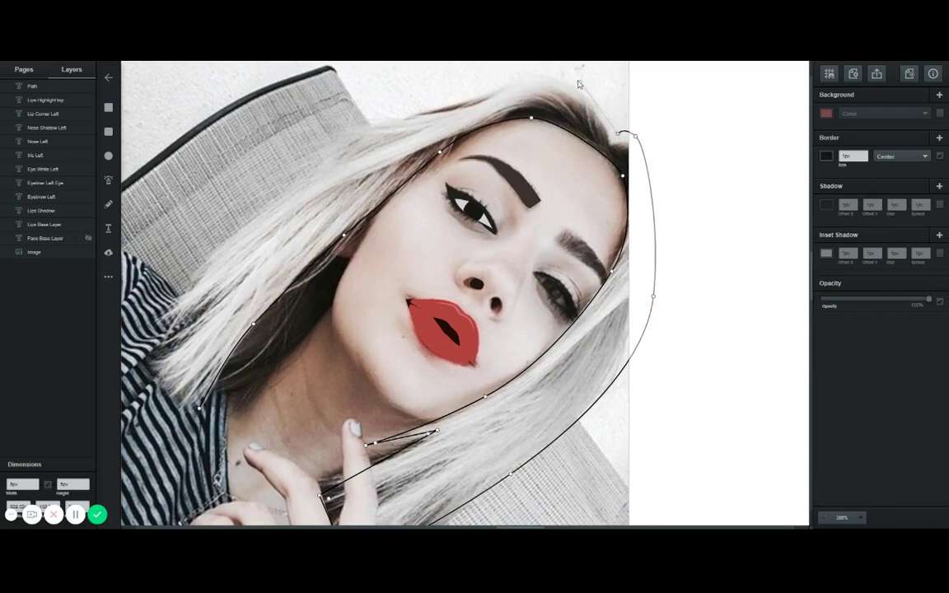
Trace over the crown and down the far outer edge, add notched tips beside the striped shoulder, and close the hair path.
left_click(570, 77)
left_click_drag(447, 109, 393, 124)
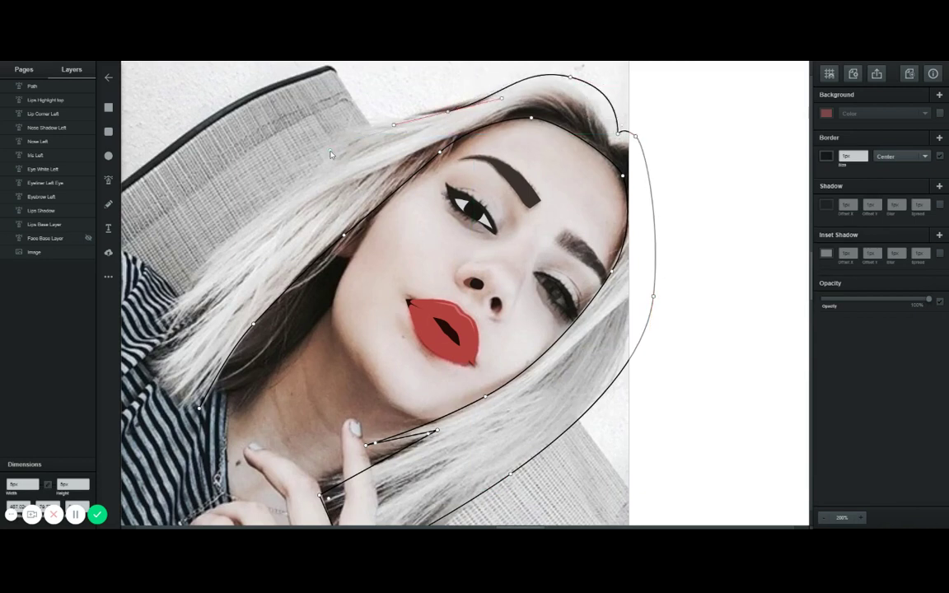
left_click(330, 153)
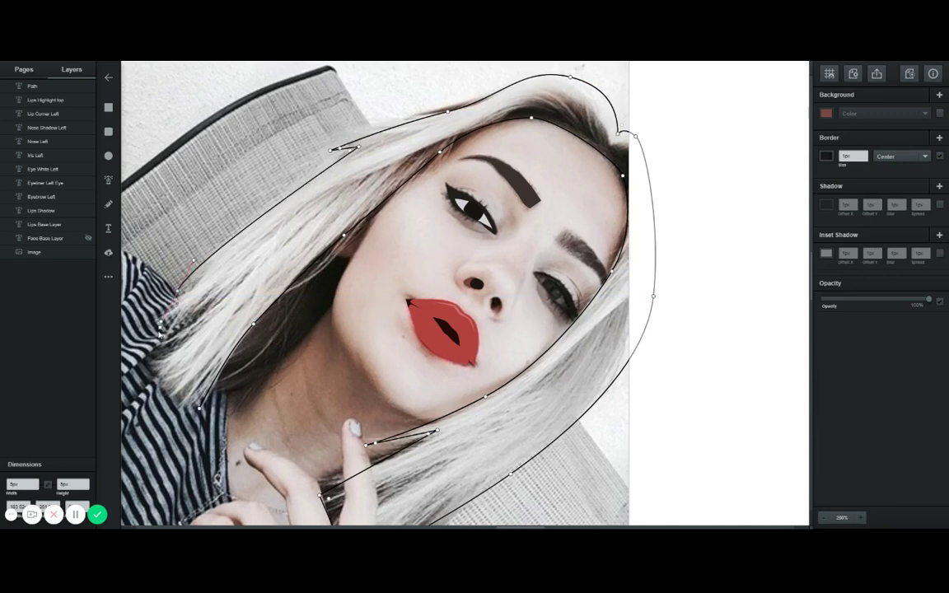
left_click(158, 331)
left_click(164, 324)
left_click(239, 287)
left_click(162, 371)
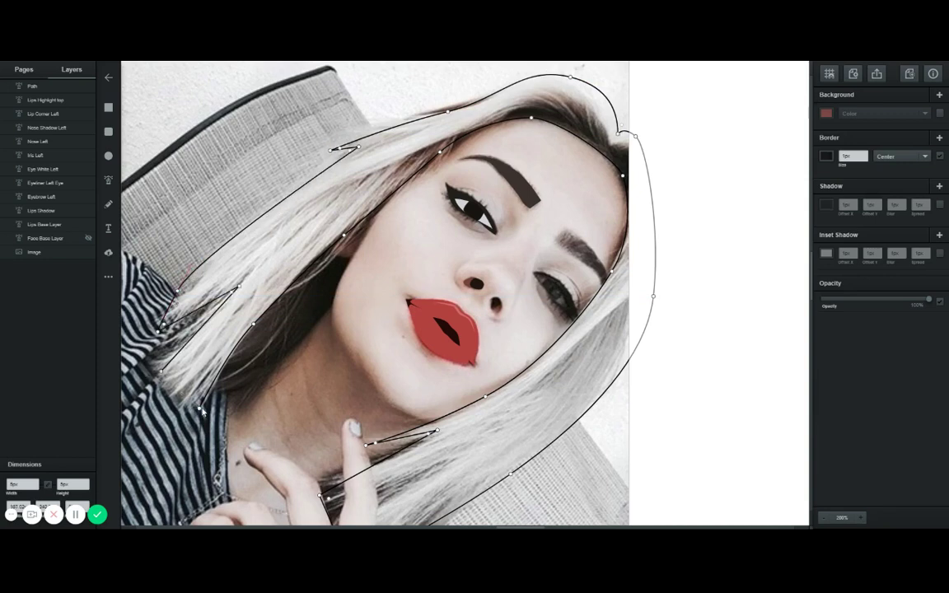
left_click(199, 407)
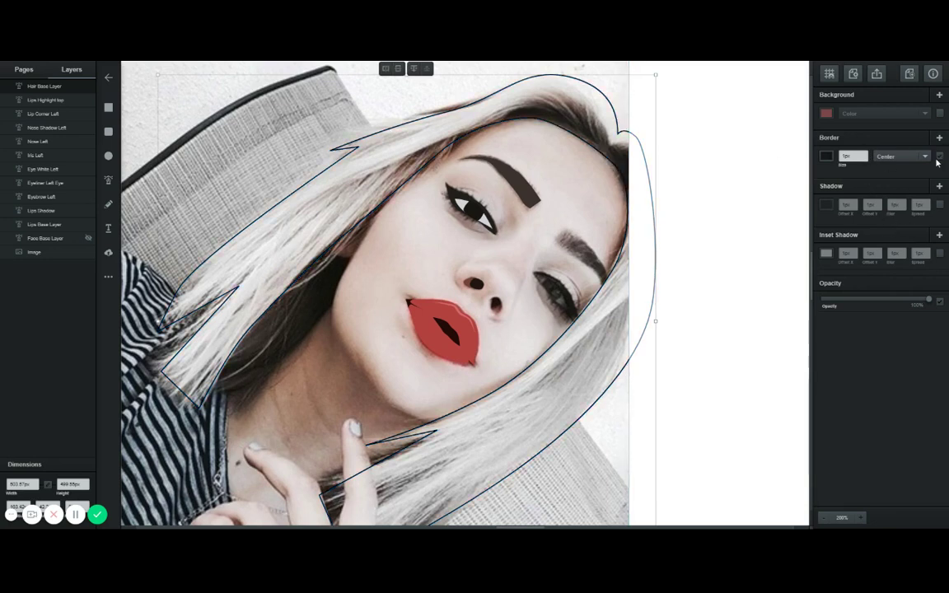
Remove the Hair Base Layer's border and fill it with a light colour sampled from the hair in the photo.
left_click(940, 156)
left_click(87, 87)
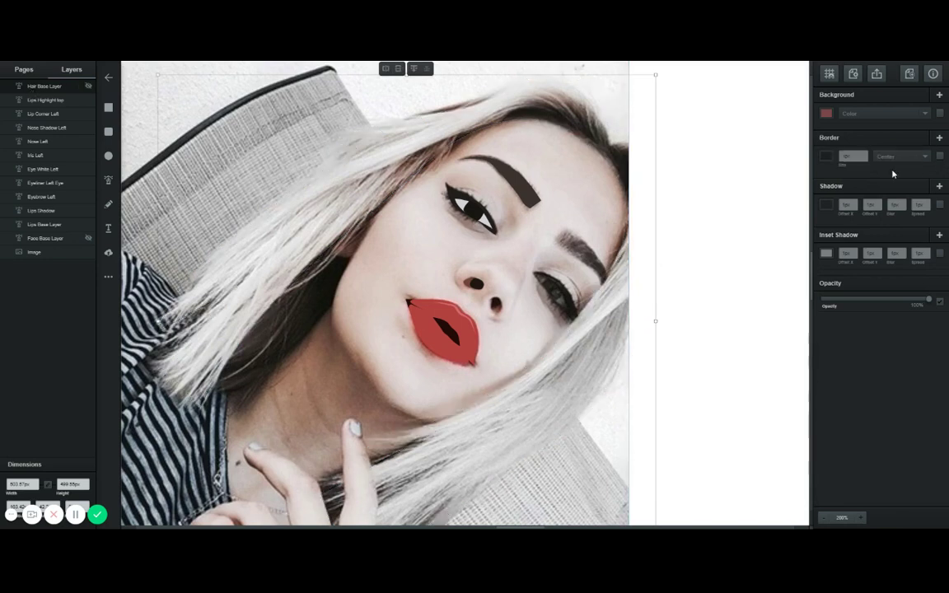
left_click(825, 114)
left_click(802, 188)
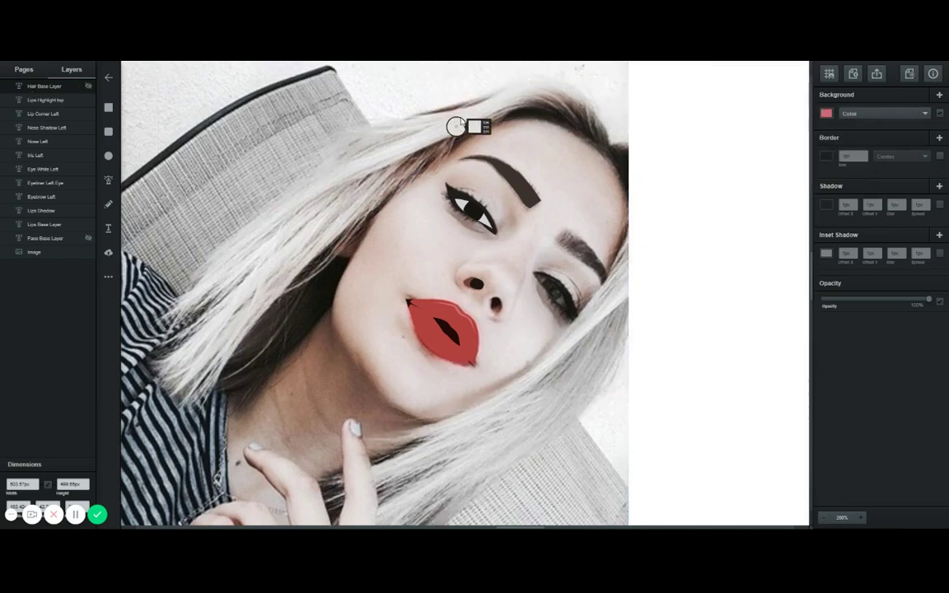
left_click(464, 123)
left_click(76, 84)
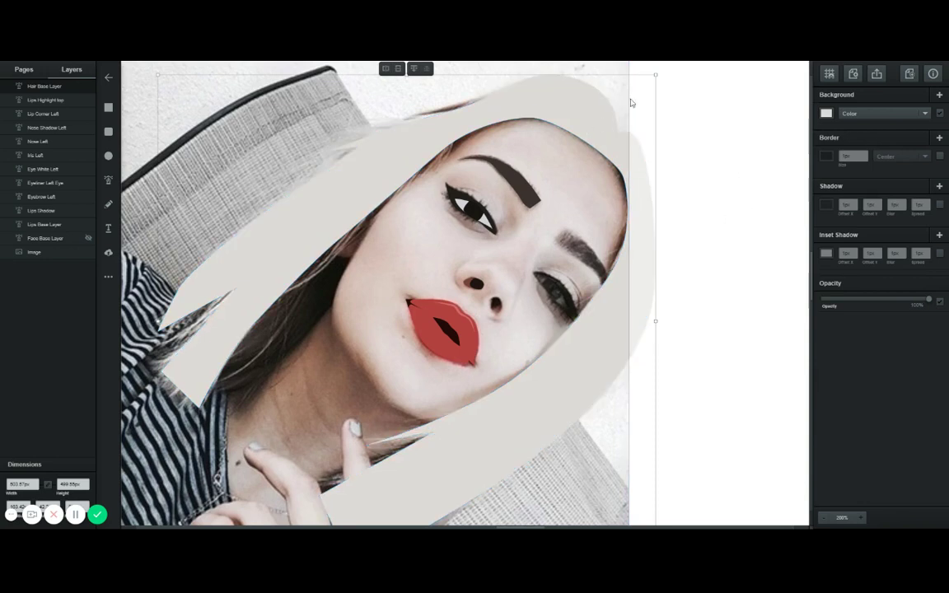
Start a Pen path at the left temple and curve it over the forehead within the hair to the parting and just beyond.
left_click(108, 182)
left_click(431, 156)
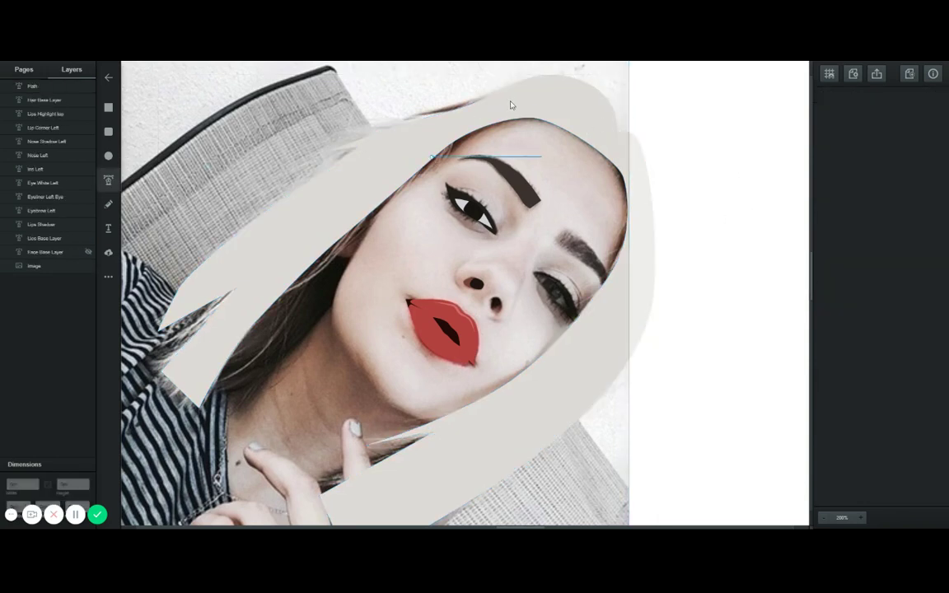
left_click_drag(527, 104, 571, 95)
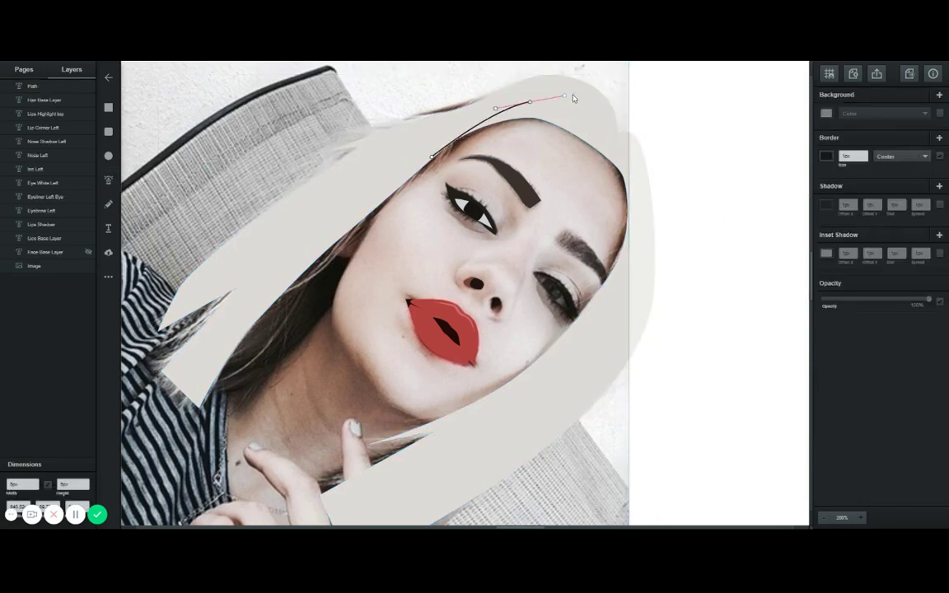
left_click(607, 140)
left_click_drag(642, 169, 649, 181)
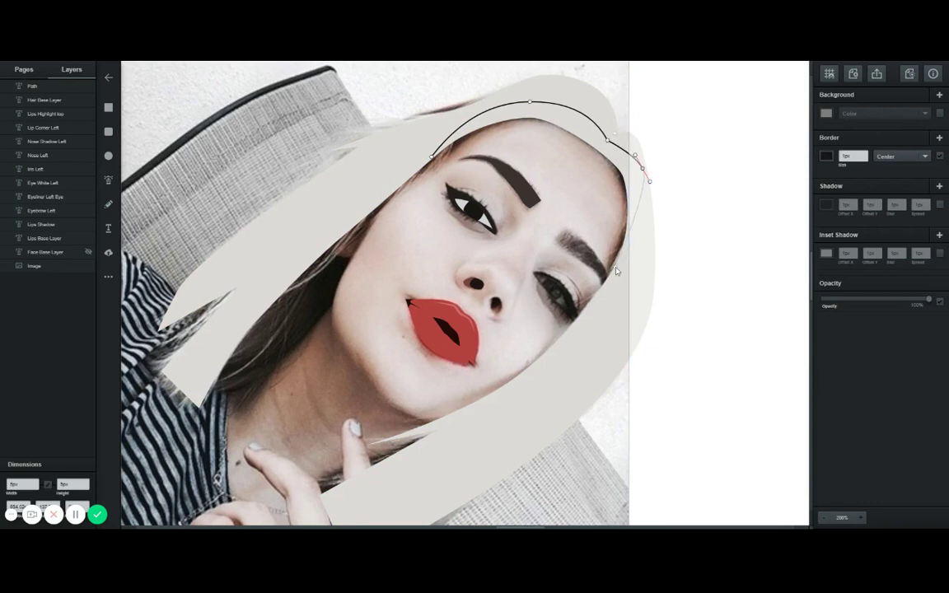
Bring the shadow path down beside the right eyebrow, return along the forehead hairline and close it at the left temple.
left_click_drag(637, 258, 625, 268)
key("ctrl+z")
left_click(634, 243)
left_click(612, 274)
left_click_drag(620, 174, 498, 123)
key("ctrl+z")
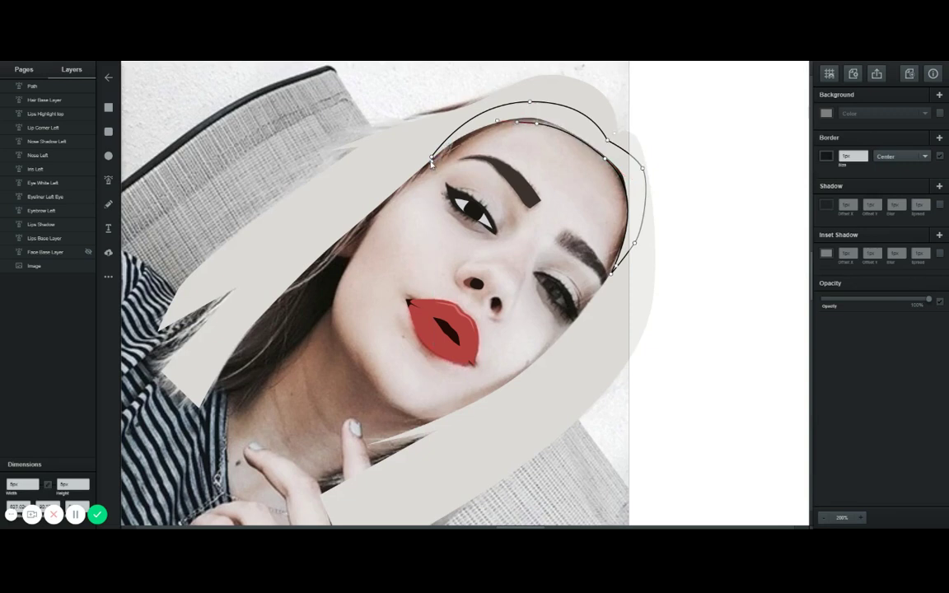
left_click(432, 158)
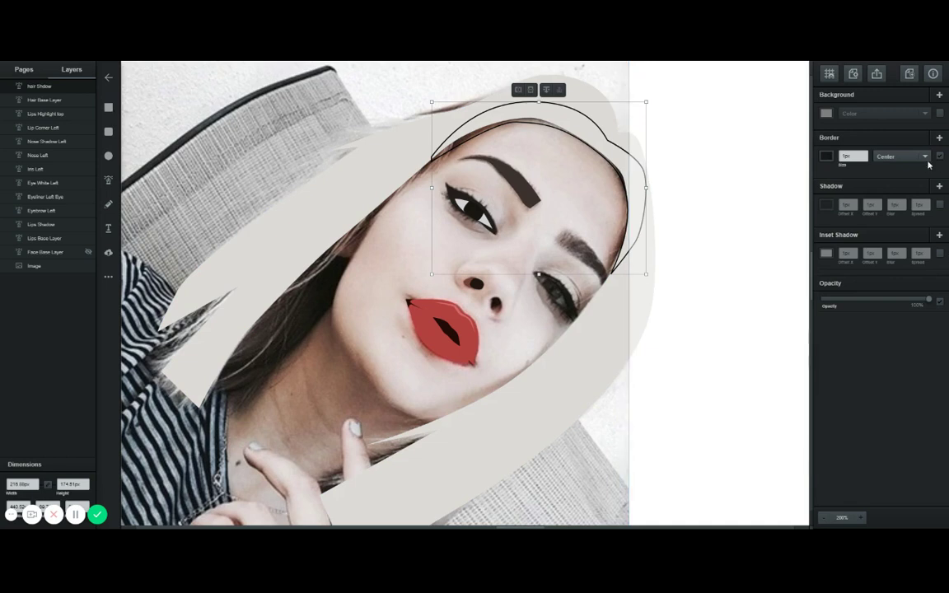
Remove the hair shadow layer's border and fill it with a near-black colour sampled from the dark hair beside the neck.
left_click(939, 156)
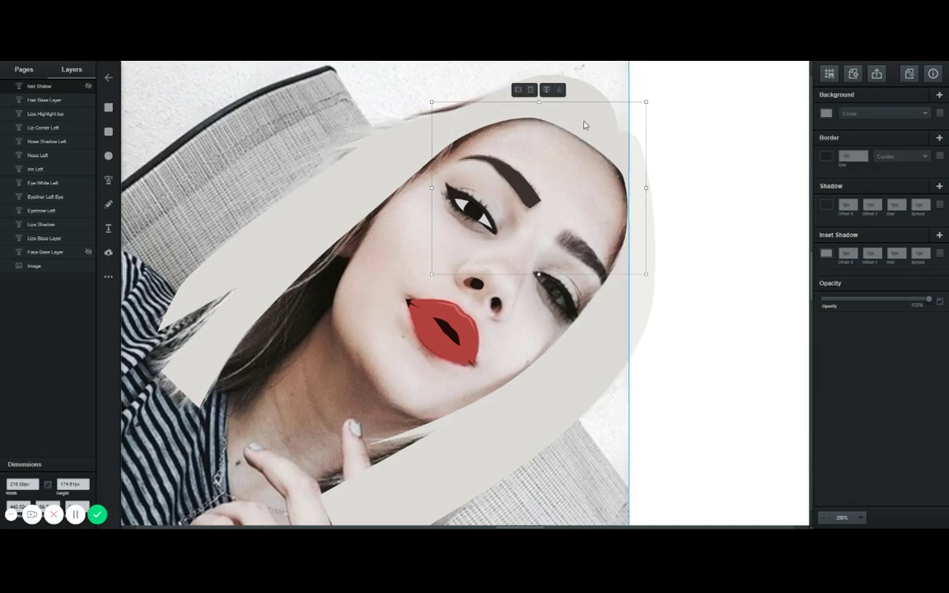
left_click(827, 114)
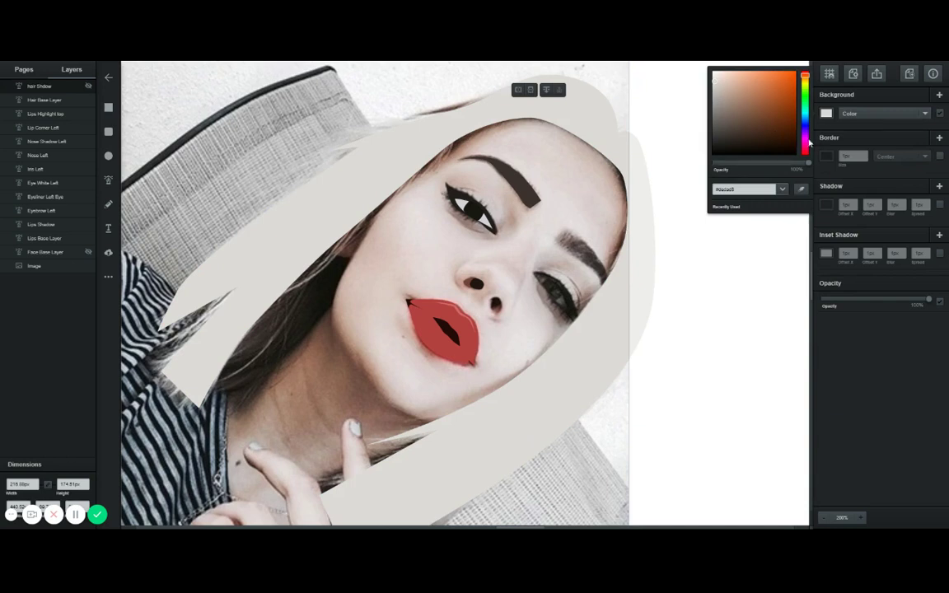
left_click(732, 110)
left_click(798, 191)
left_click(329, 278)
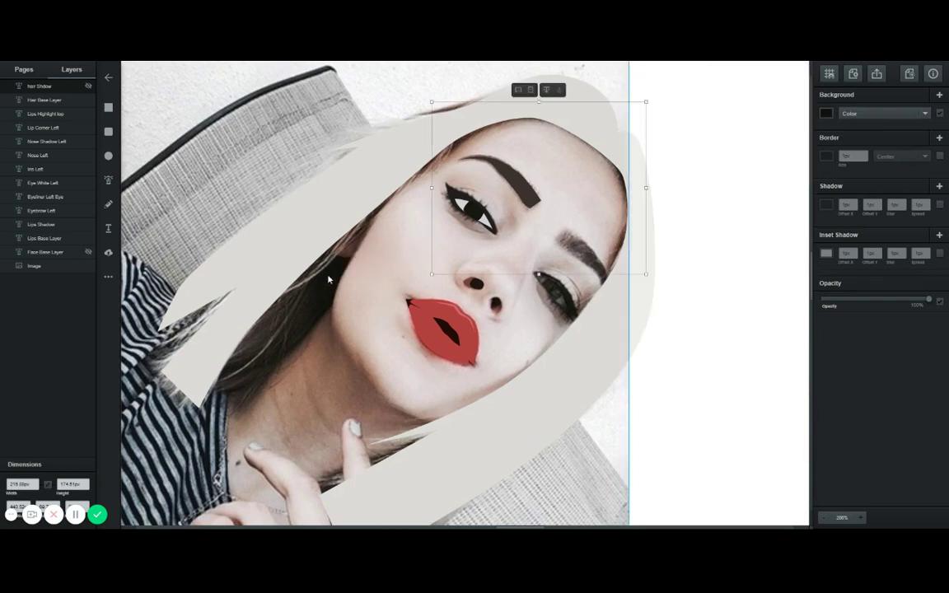
left_click(88, 86)
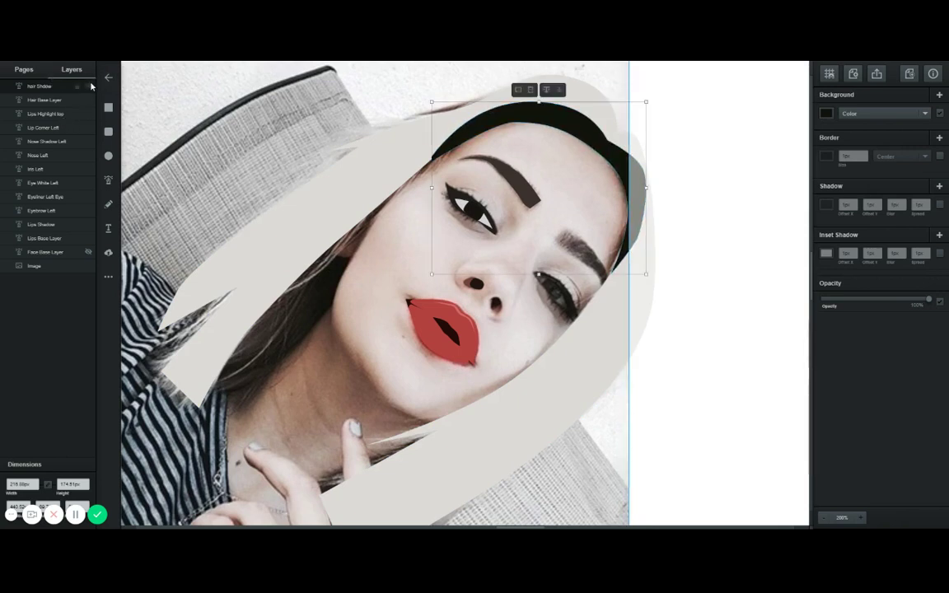
Resample the hair shadow's fill from the dark roots at the forehead, hiding both hair layers while sampling and showing them again.
left_click(88, 86)
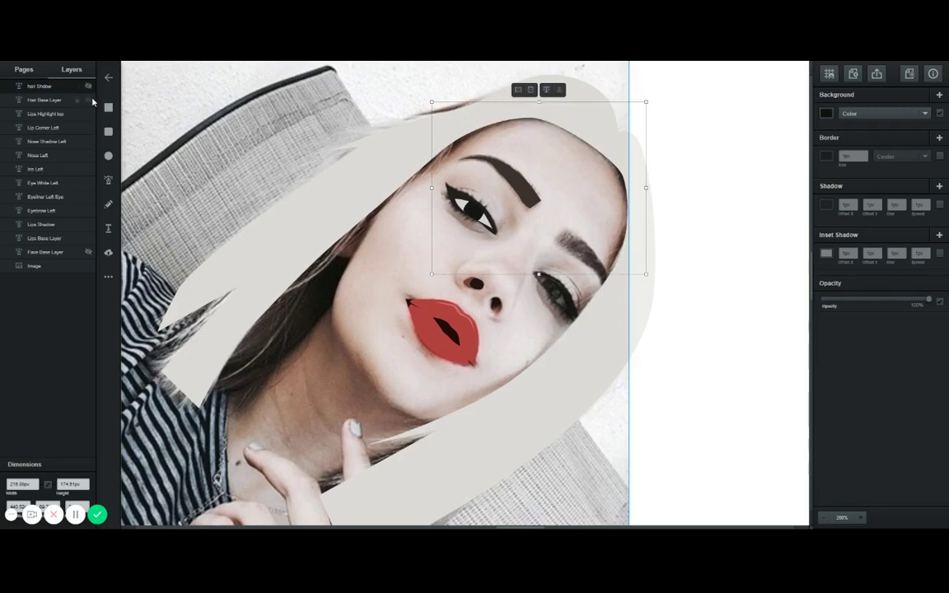
left_click(89, 99)
left_click(827, 114)
left_click(786, 189)
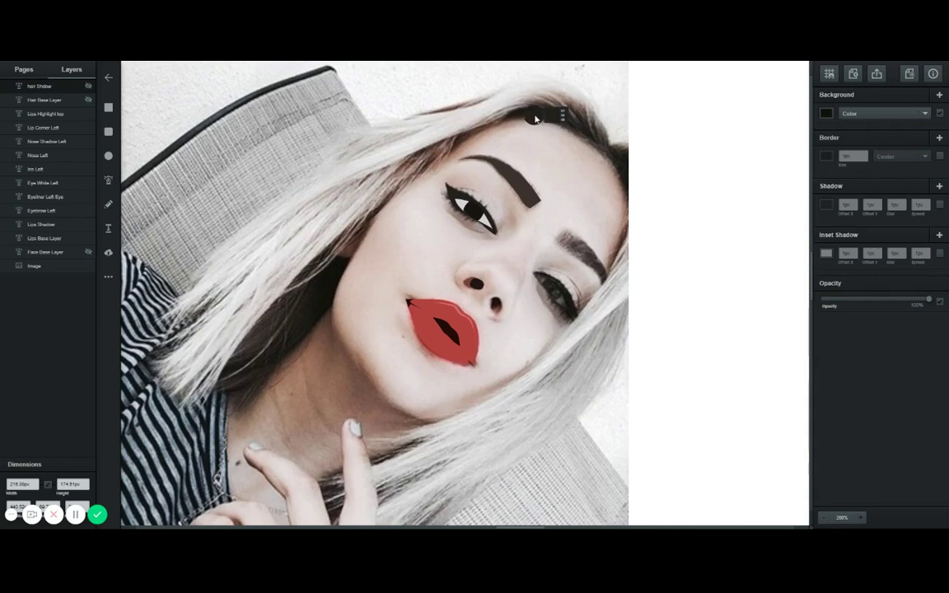
left_click(542, 119)
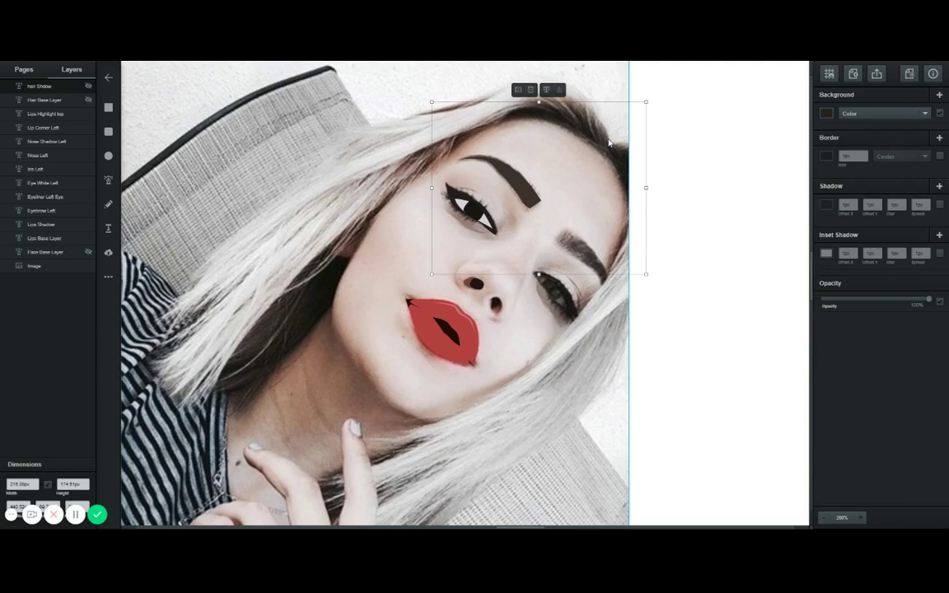
left_click(88, 99)
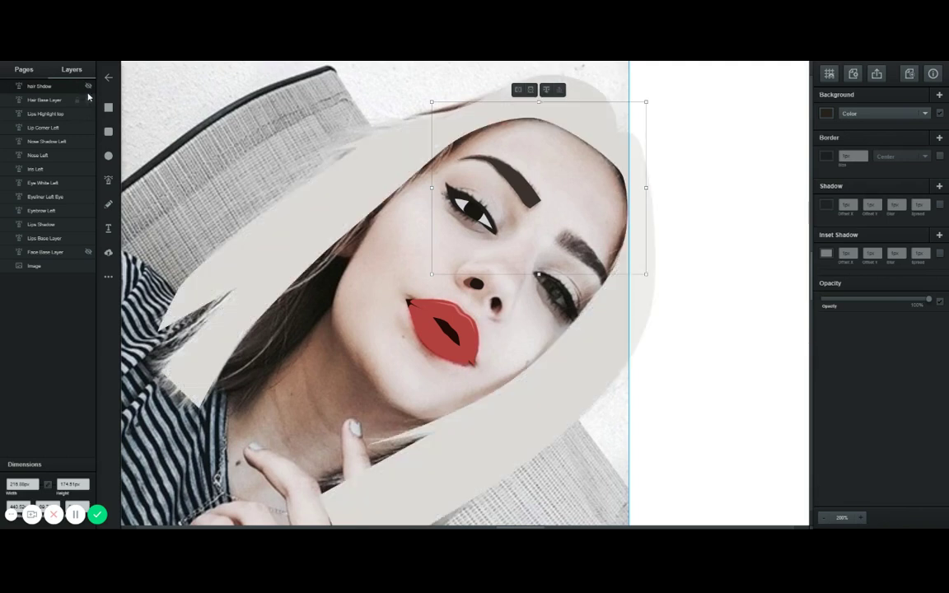
left_click(89, 85)
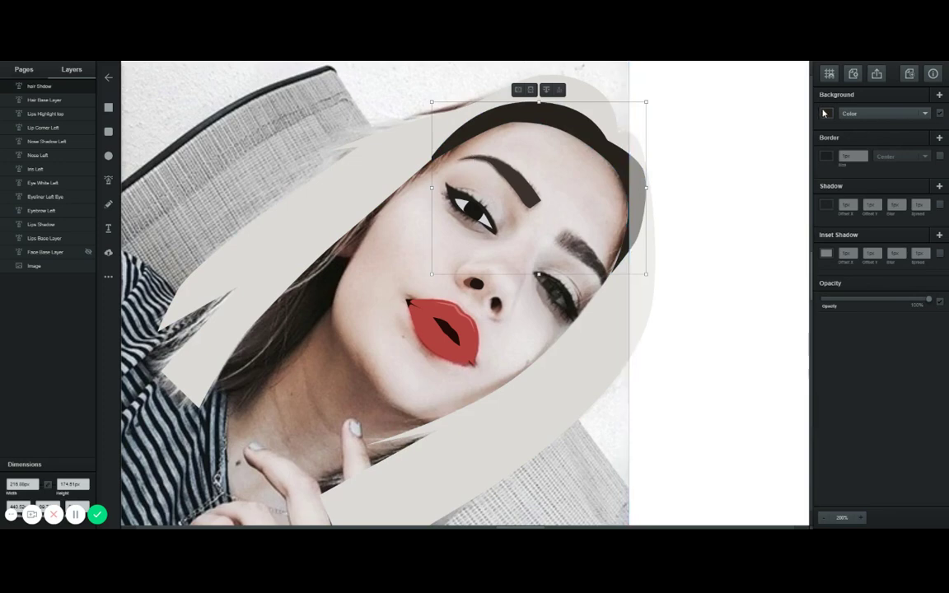
Trace the dark back hair as a closed Pen path from the shoulder tips along the neck and cheek to the temple and back.
scroll(499, 312, "down", 2)
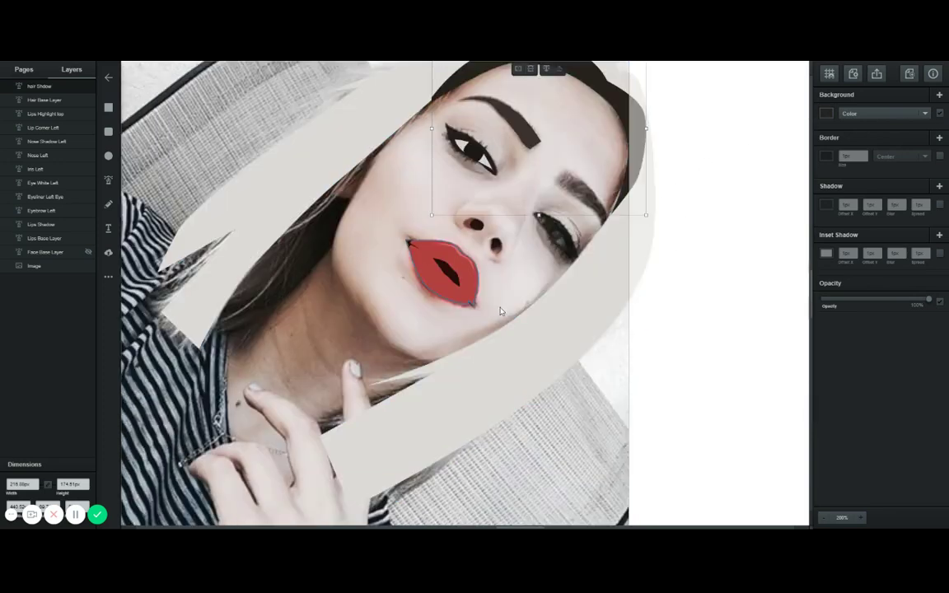
scroll(288, 373, "down", 4)
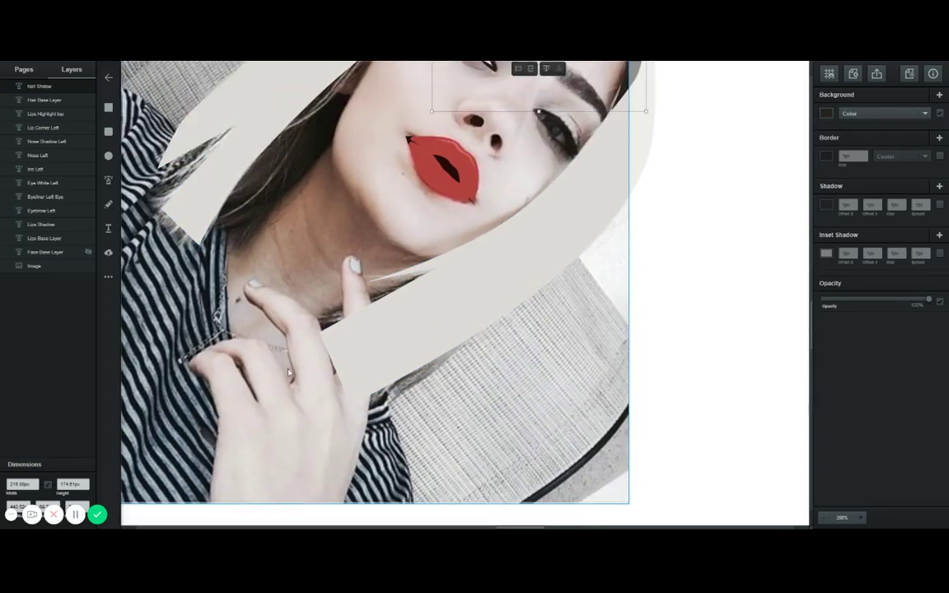
scroll(288, 373, "up", 3)
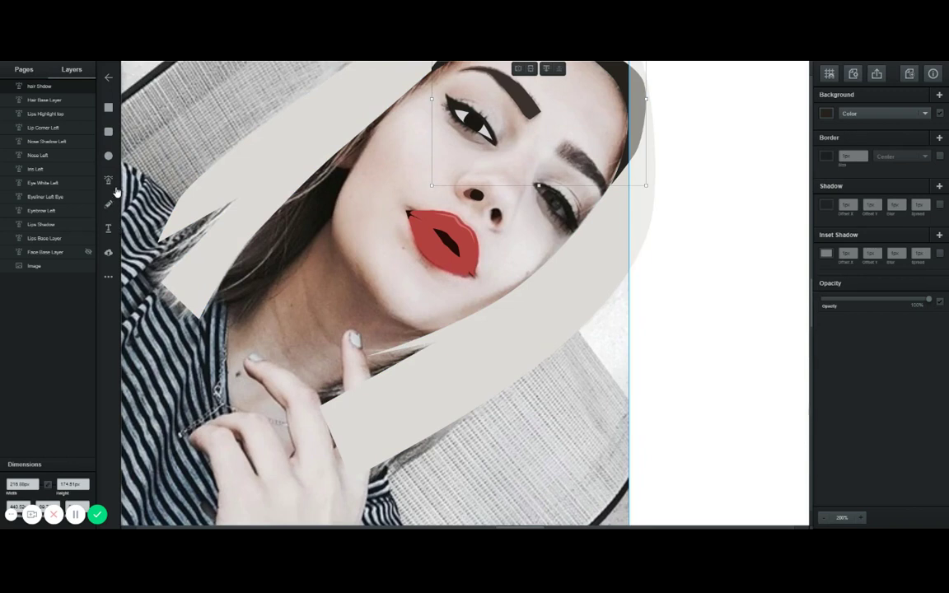
left_click(108, 179)
left_click(193, 306)
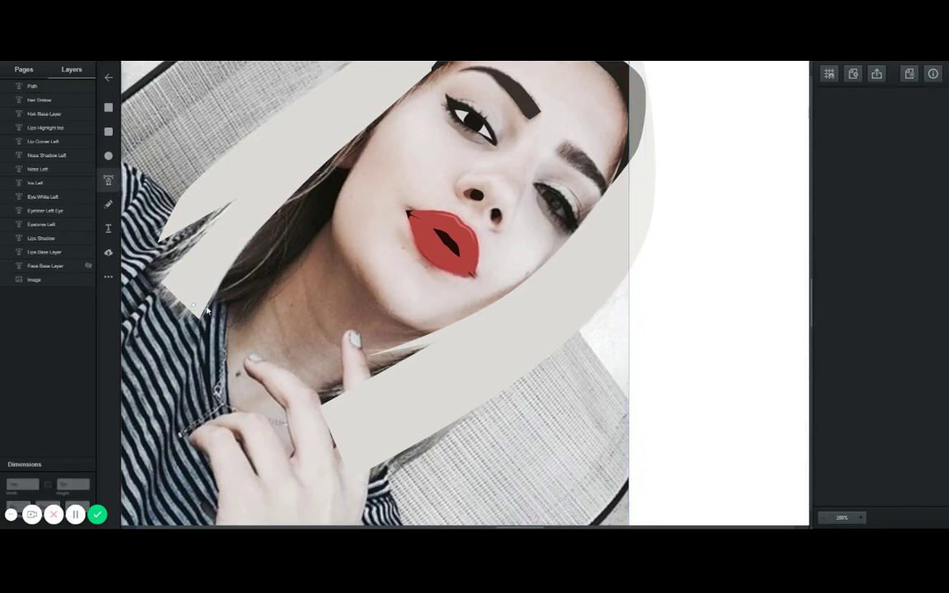
left_click_drag(282, 286, 316, 255)
left_click(350, 221)
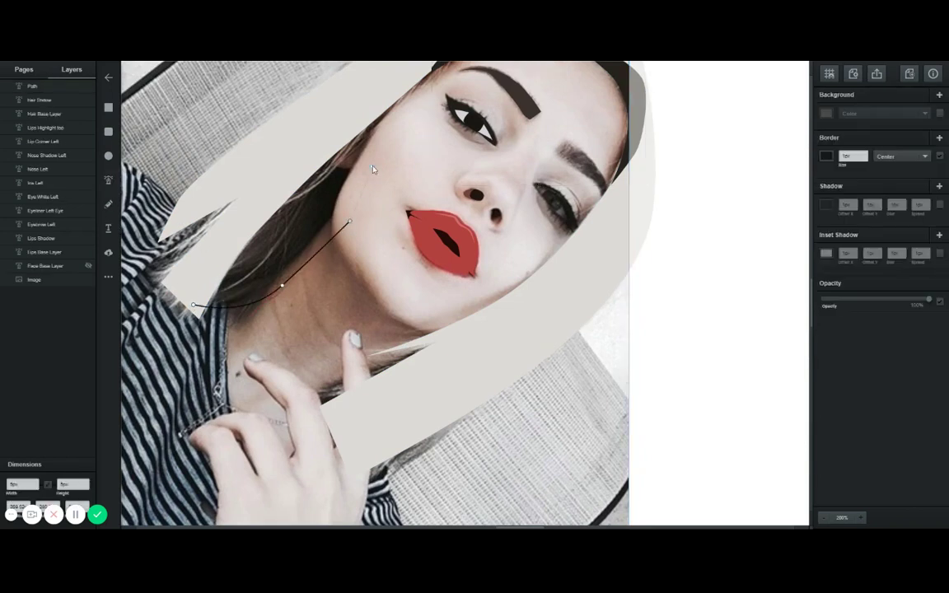
left_click_drag(375, 155, 396, 115)
left_click(428, 73)
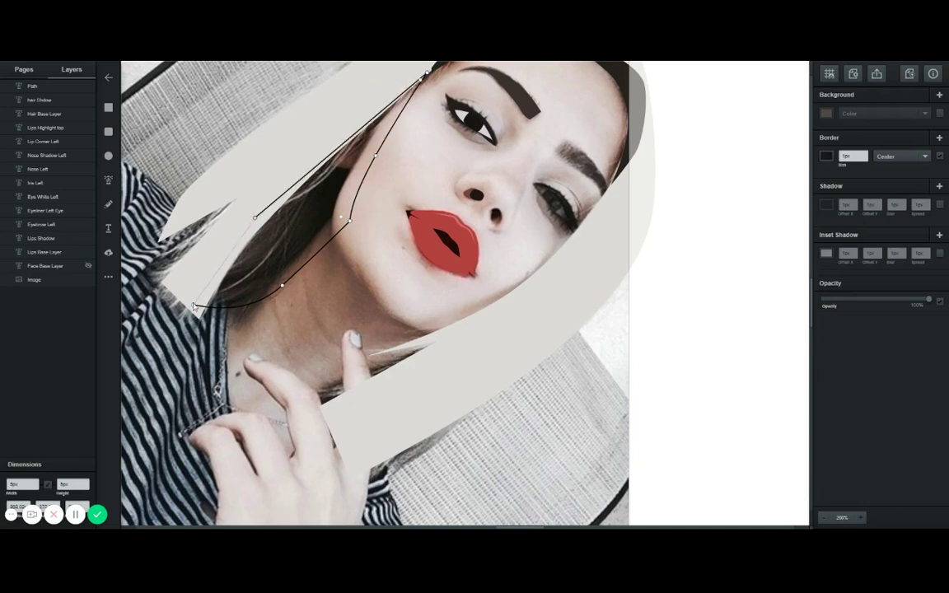
left_click(194, 307)
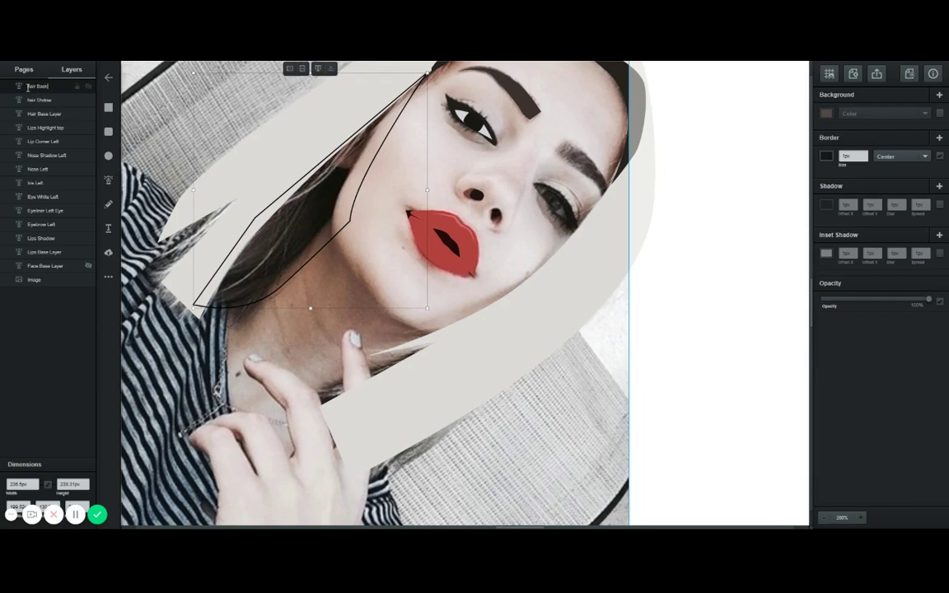
Remove the hair Back layer's border and fill it with a dark colour sampled from the hair beside the neck.
left_click(940, 156)
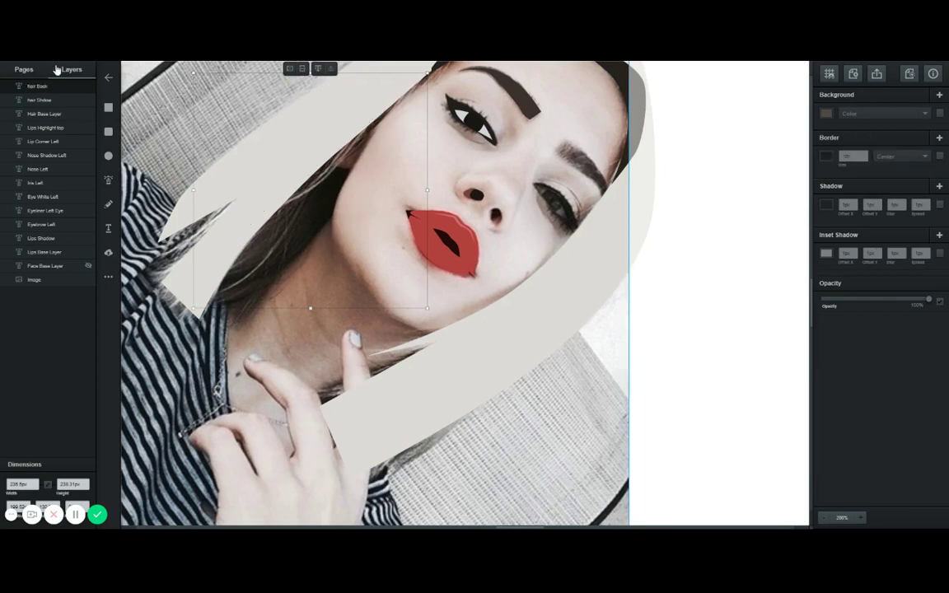
left_click(827, 113)
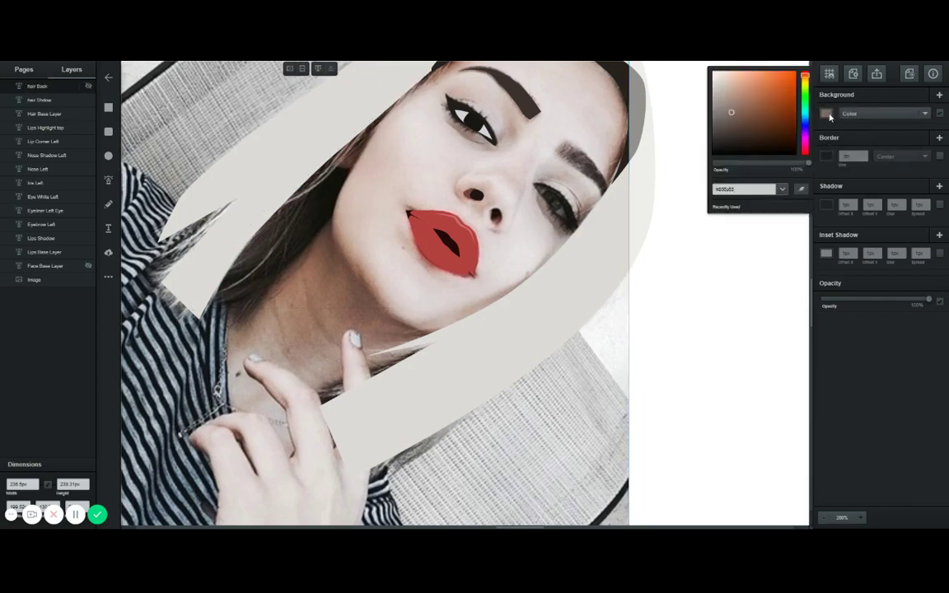
left_click(803, 190)
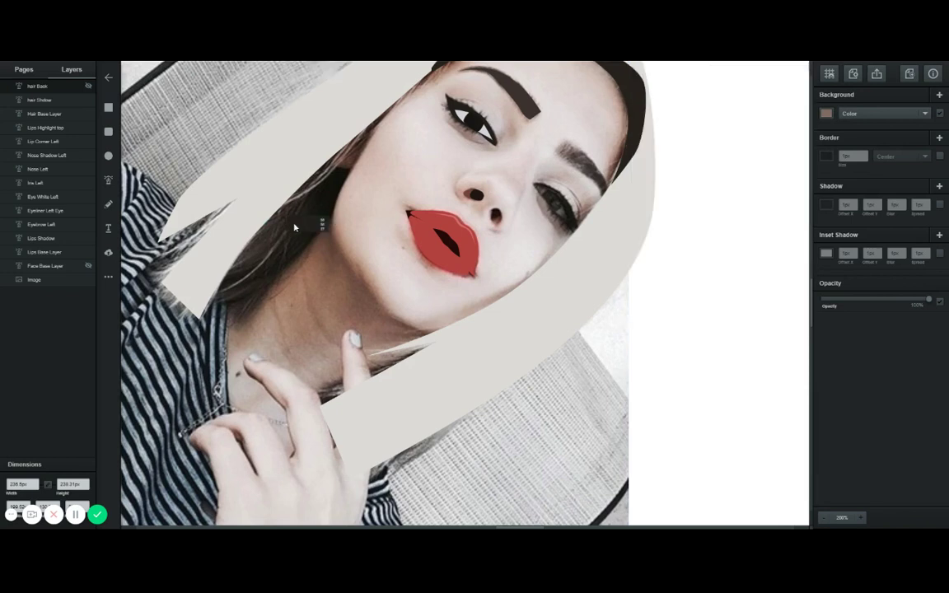
left_click(295, 222)
Move the hair Back layer directly beneath the Face Base Layer and make both layers visible.
left_click_drag(38, 85, 56, 267)
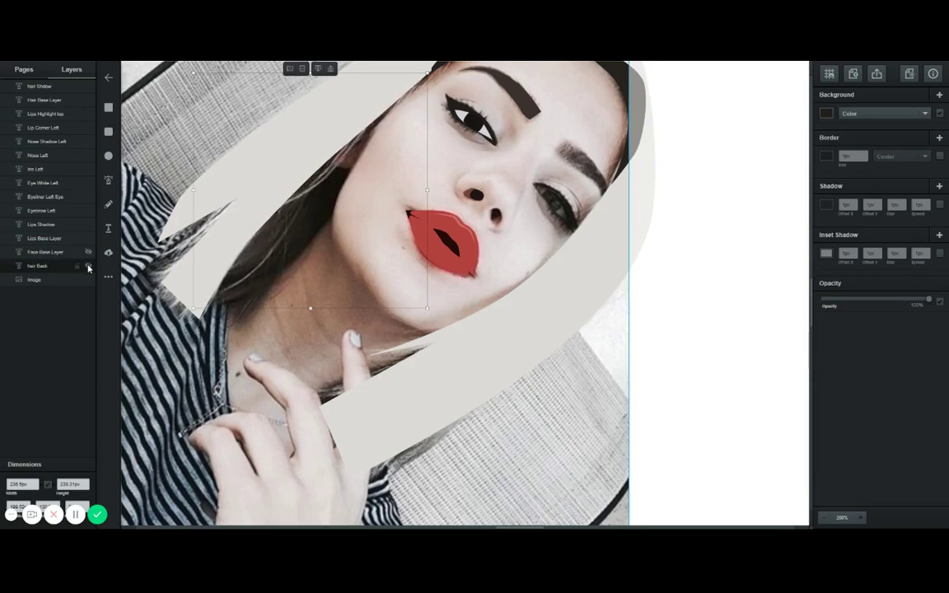
left_click(88, 253)
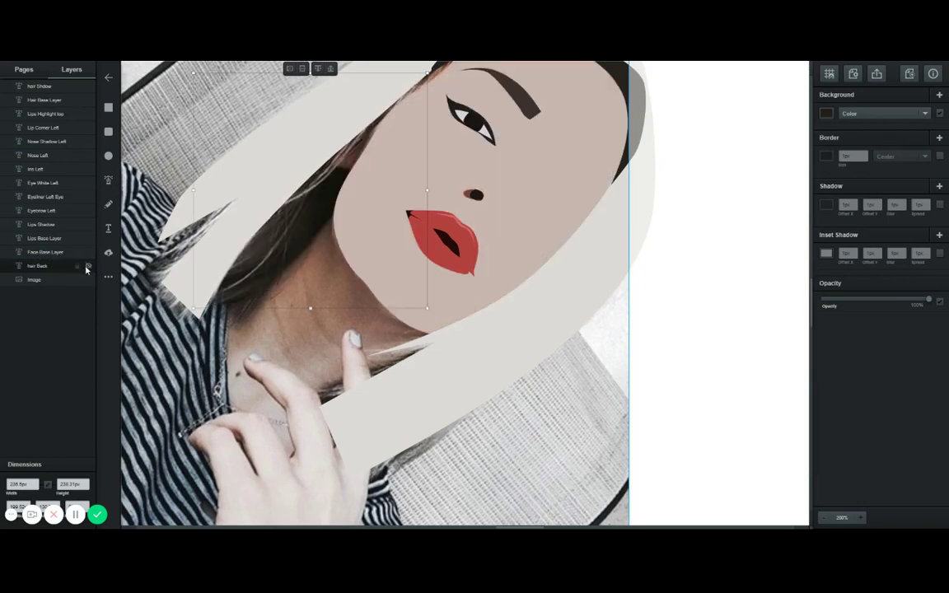
left_click(86, 268)
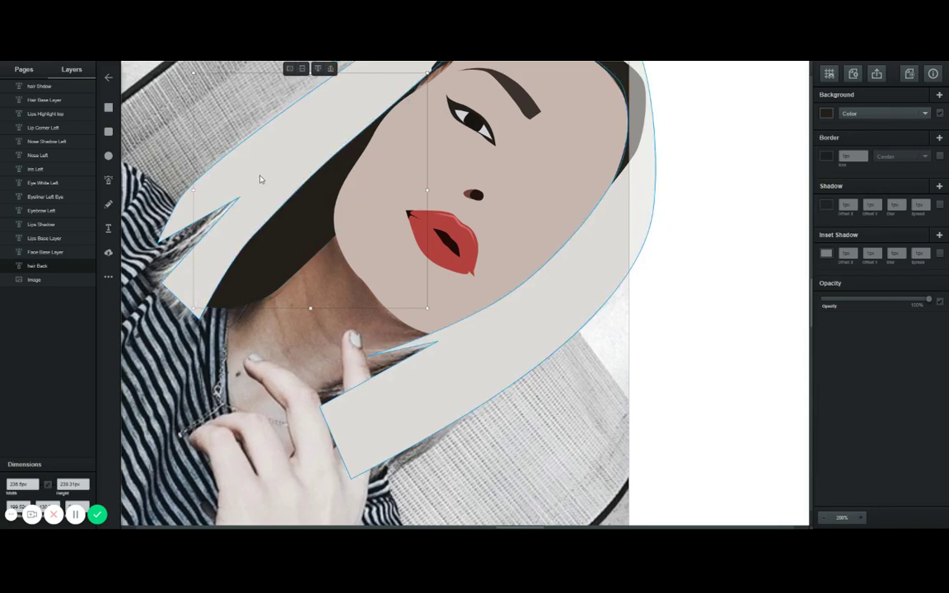
Hide the face base and back hair layers and start a Pen path from the collar up the neck's edge and along the jaw past the chin.
left_click(89, 264)
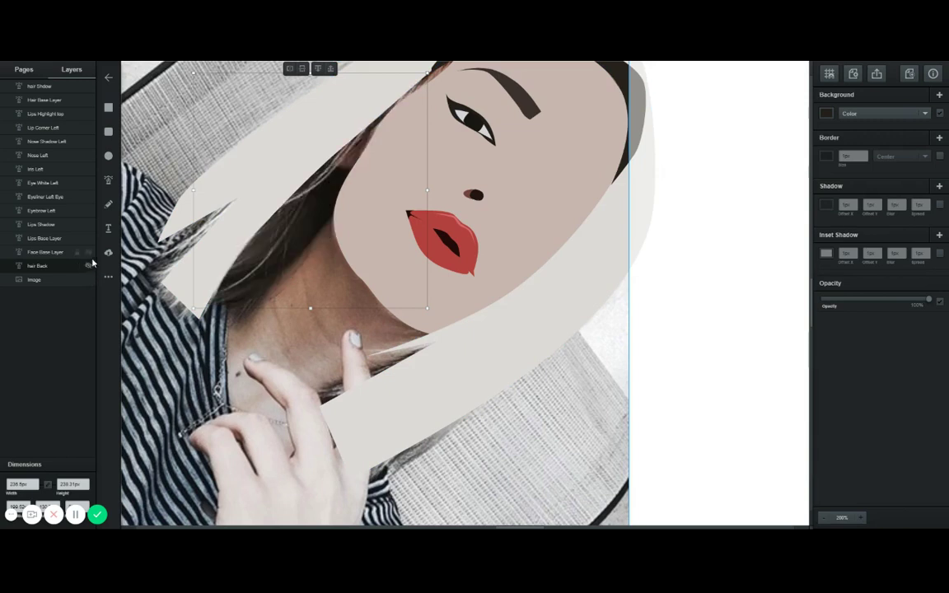
left_click(89, 252)
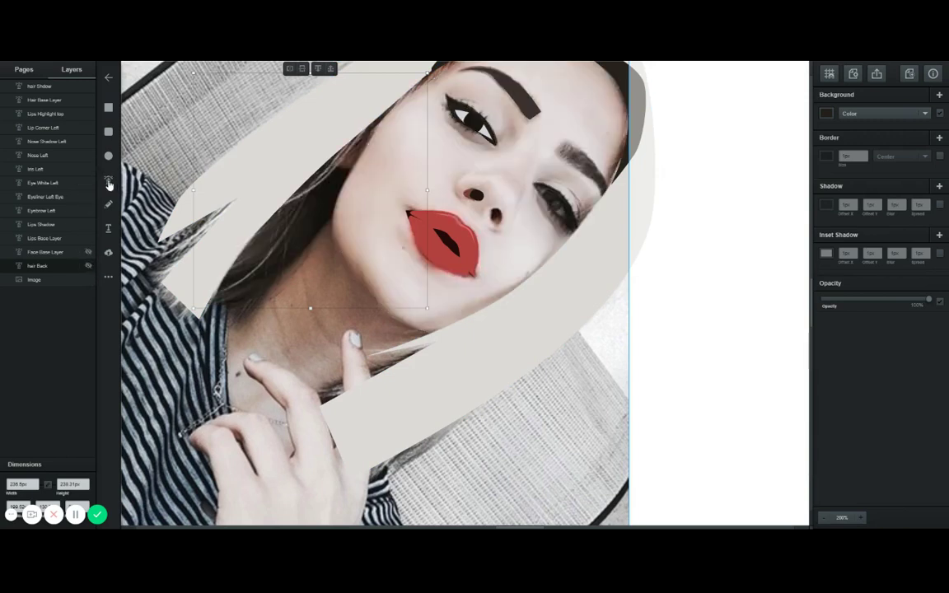
left_click(108, 183)
left_click(226, 304)
left_click_drag(285, 263, 316, 233)
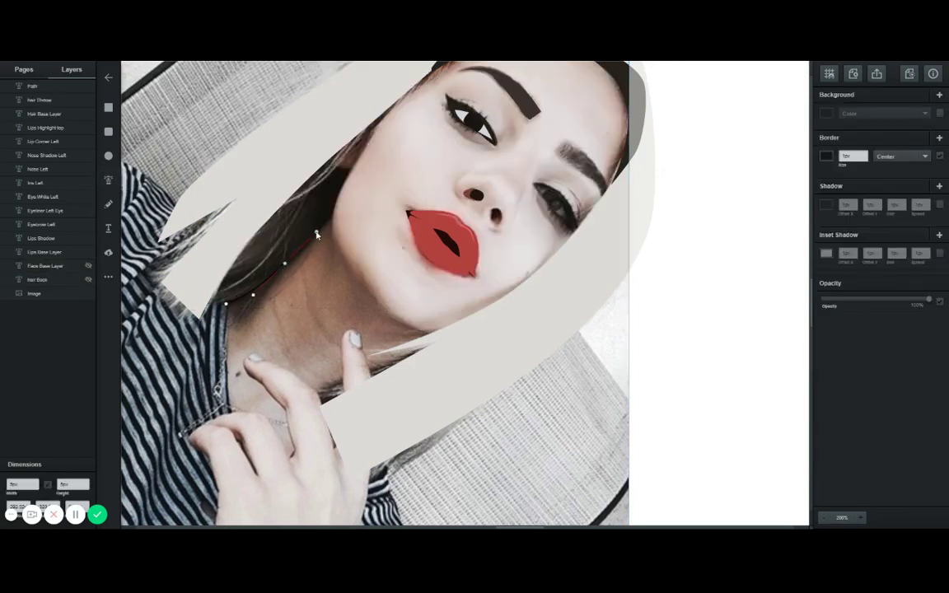
left_click(337, 213)
left_click_drag(383, 279, 396, 289)
left_click(471, 331)
Bring the neck path down through the light hair to the hand, curve it round to the shirt collar and close it.
scroll(412, 354, "down", 2)
left_click_drag(337, 393, 329, 418)
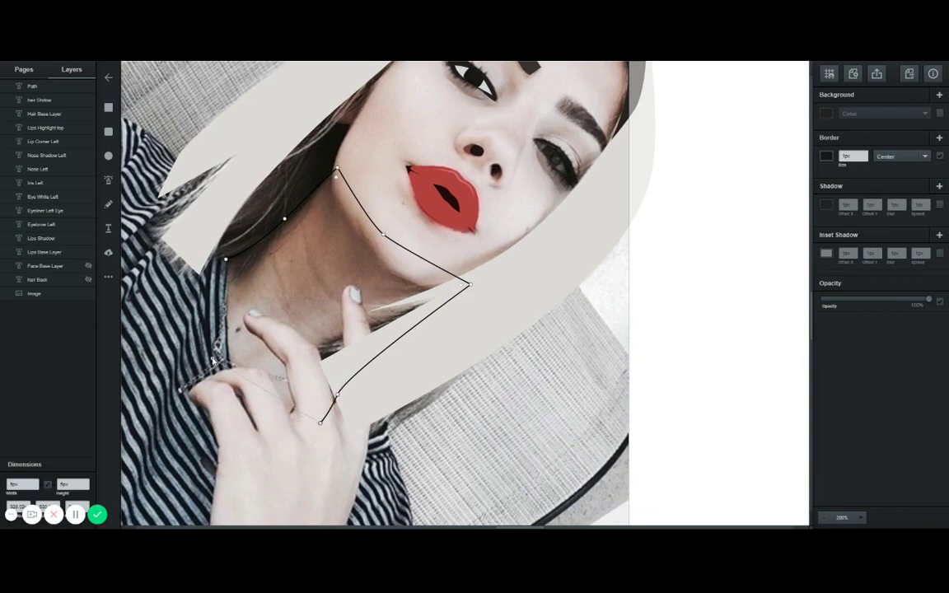
left_click_drag(211, 360, 222, 311)
left_click(226, 261)
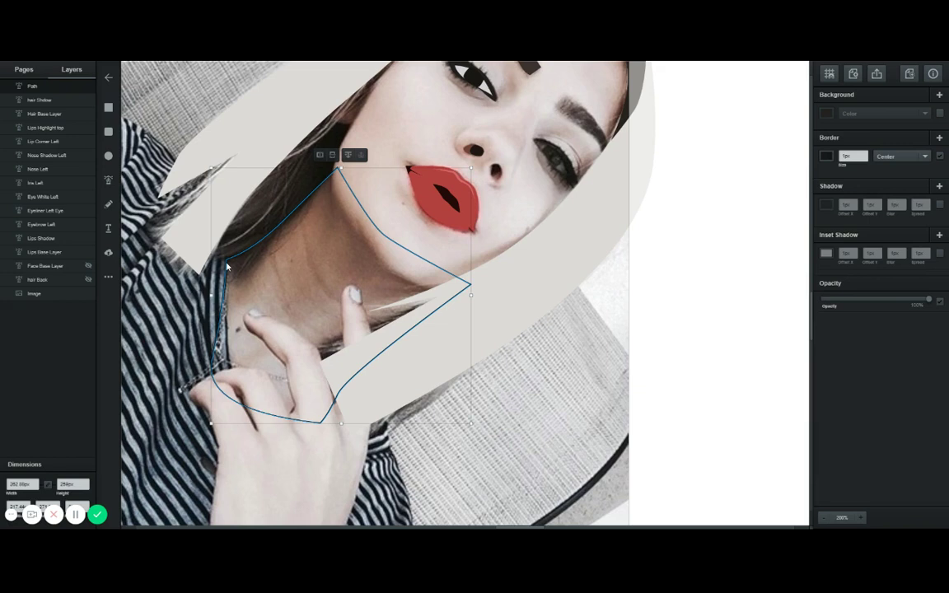
key("Escape")
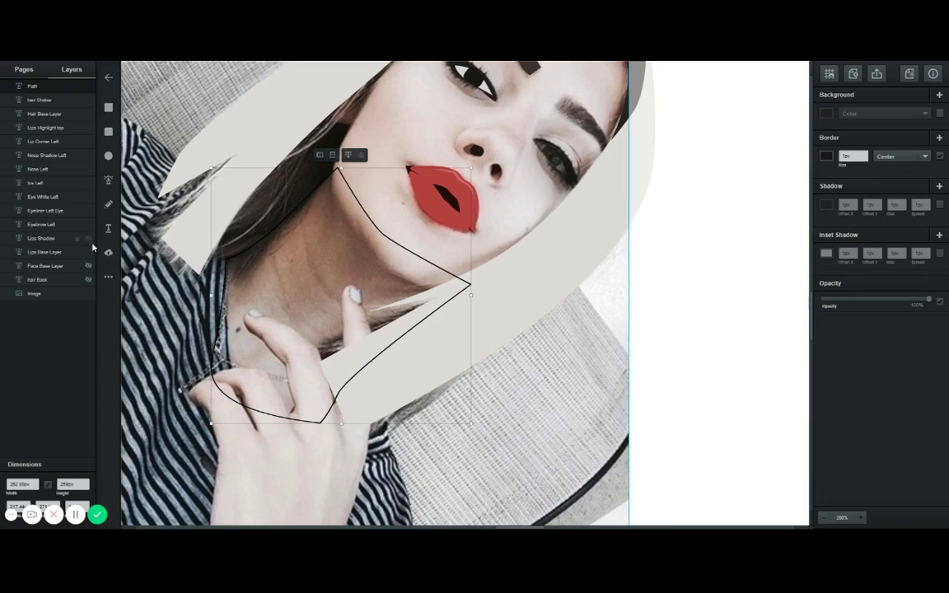
Rename the new path layer as "neck Layer".
left_click(33, 71)
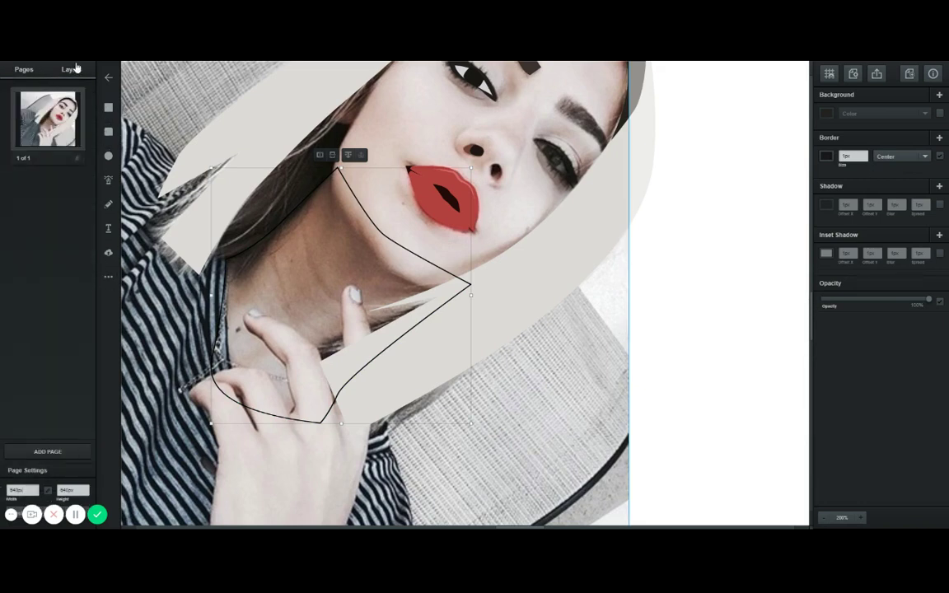
left_click(71, 69)
double_click(33, 86)
type("nec")
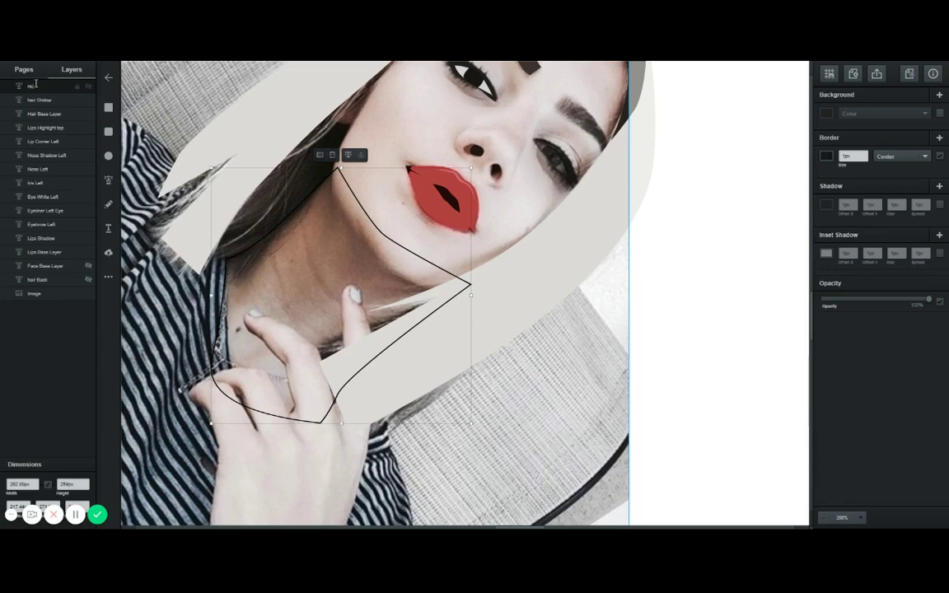
type("k Layer")
key("Return")
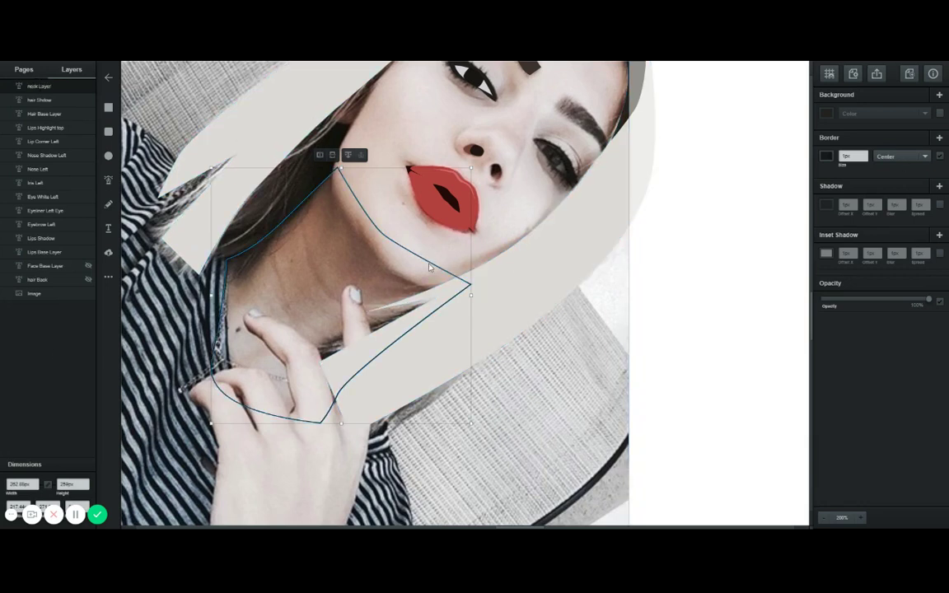
Remove the neck layer's border and fill it with a brown skin tone sampled from the neck, hiding the layer while sampling and showing it again.
left_click(940, 156)
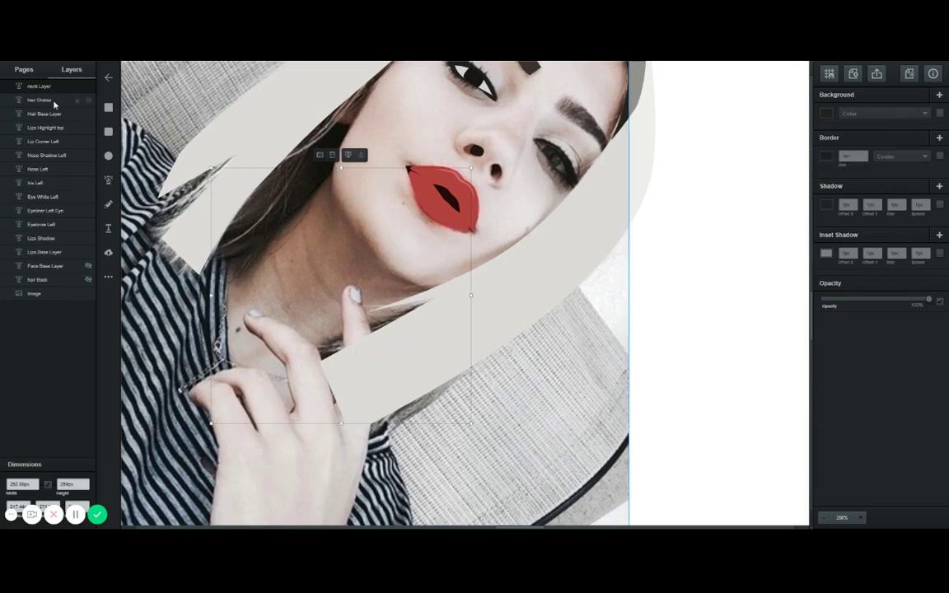
left_click(89, 85)
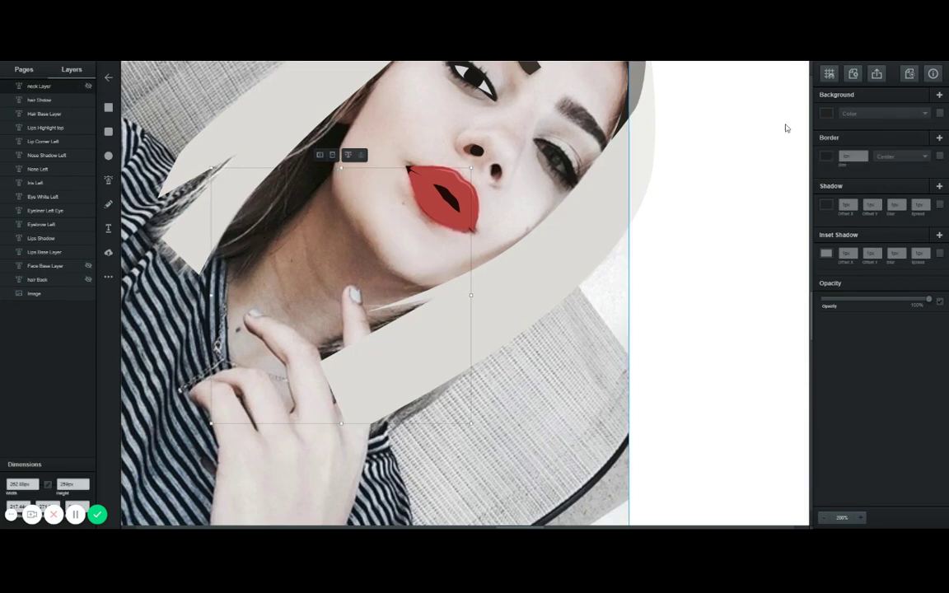
left_click(829, 114)
left_click(798, 190)
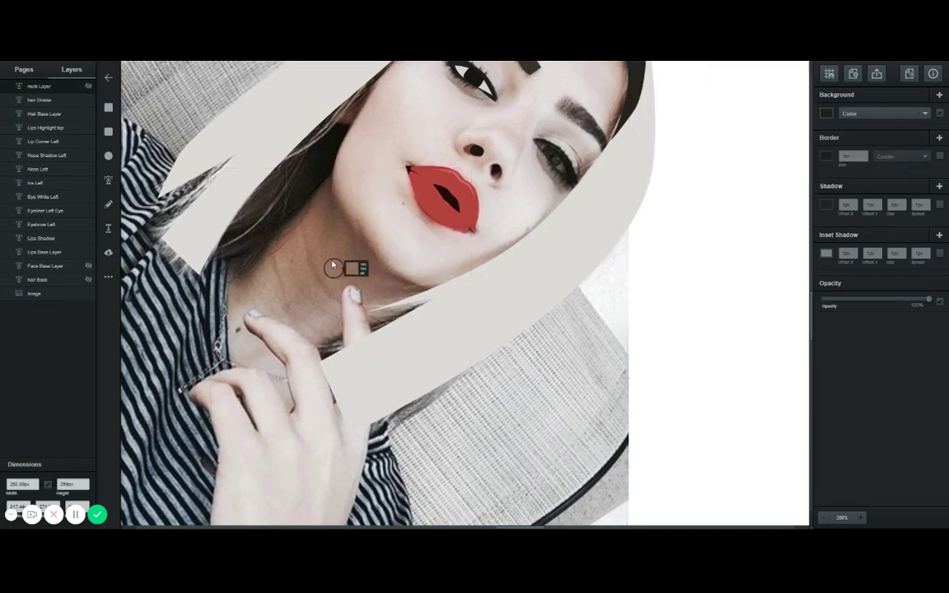
left_click(309, 301)
left_click(89, 87)
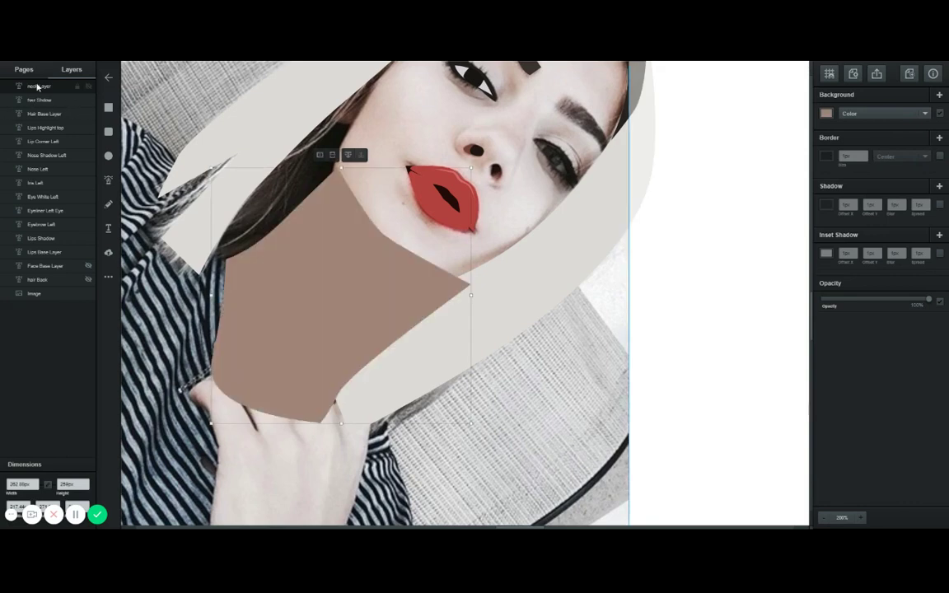
Move the neck layer directly beneath the Face Base Layer and show the face base and back hair layers.
left_click_drag(38, 87, 63, 268)
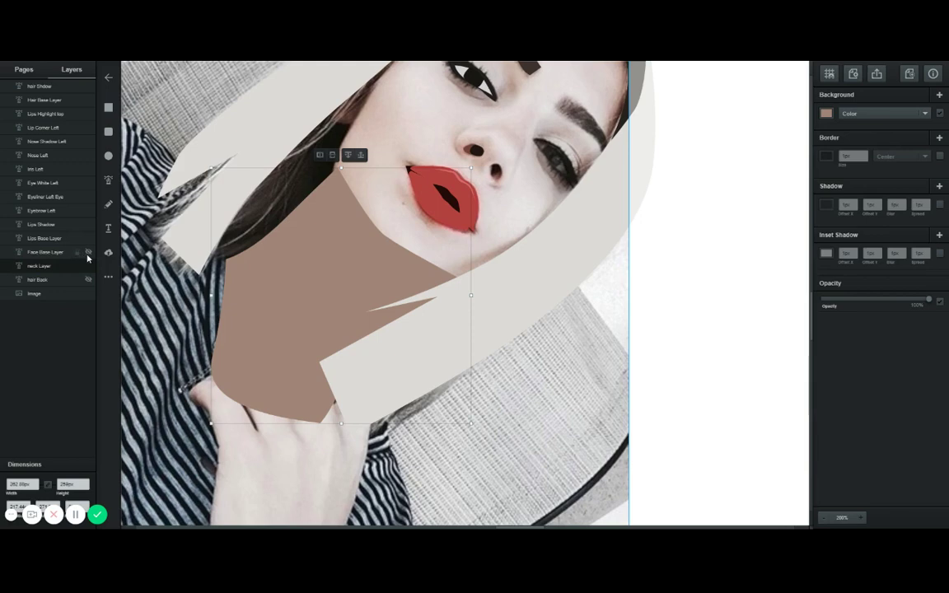
left_click(89, 253)
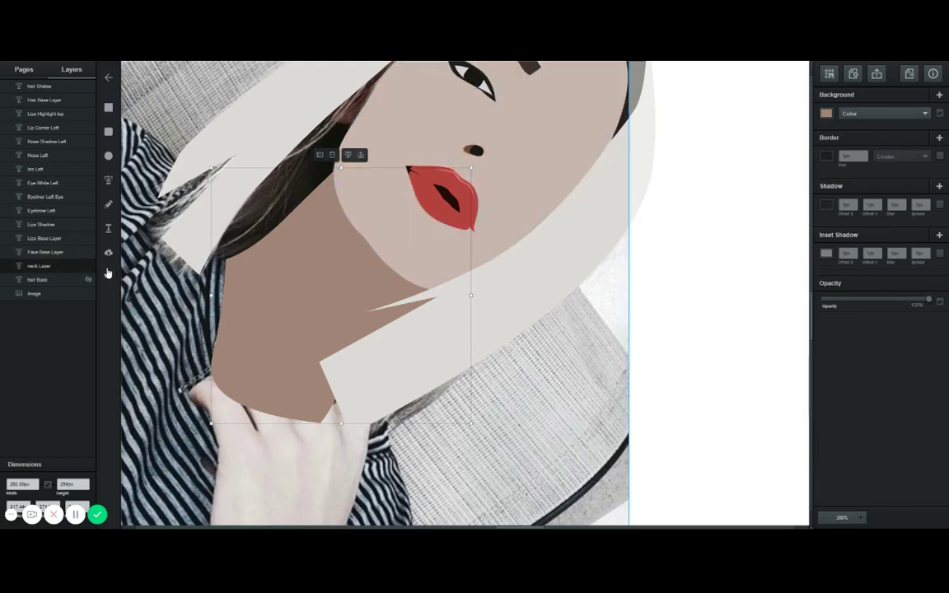
left_click(88, 281)
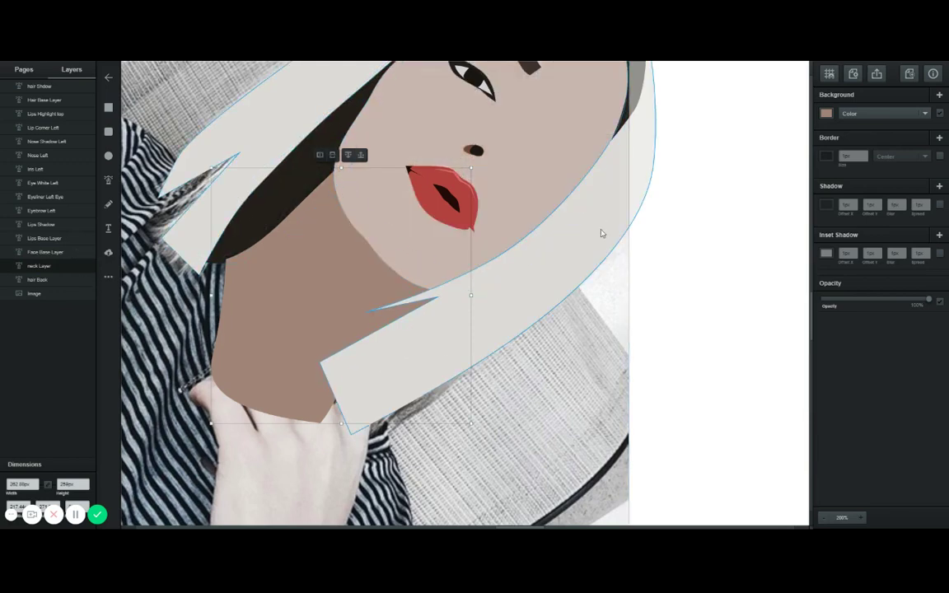
Adjust the Face Base Layer's outline at the left temple to cover the gap beside the hairline.
scroll(515, 162, "up", 3)
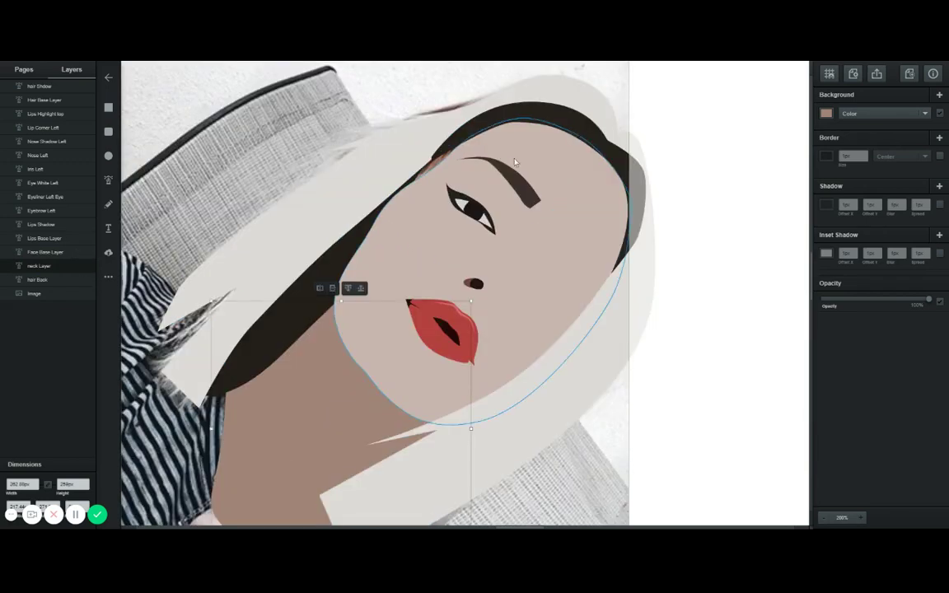
double_click(431, 173)
left_click(417, 173)
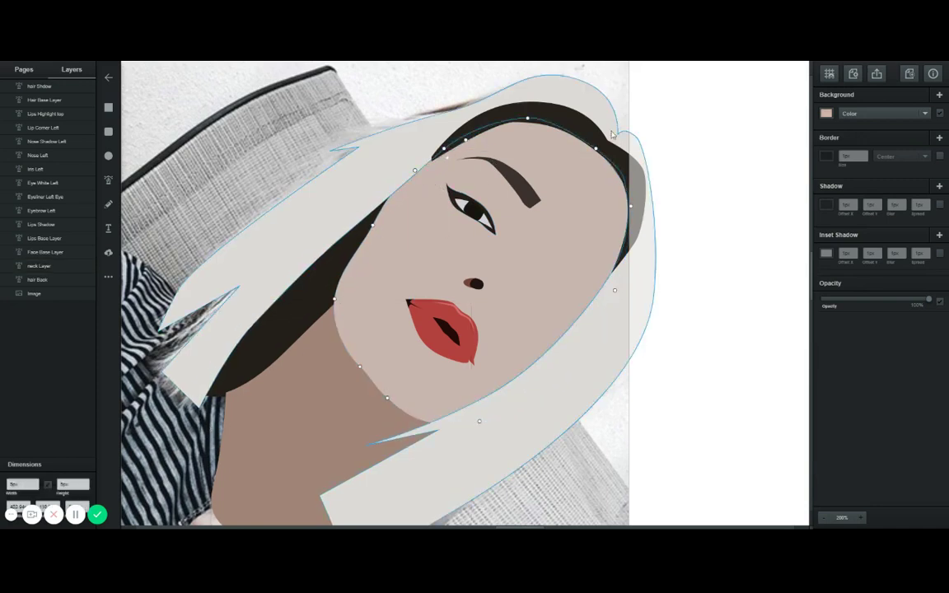
key("Escape")
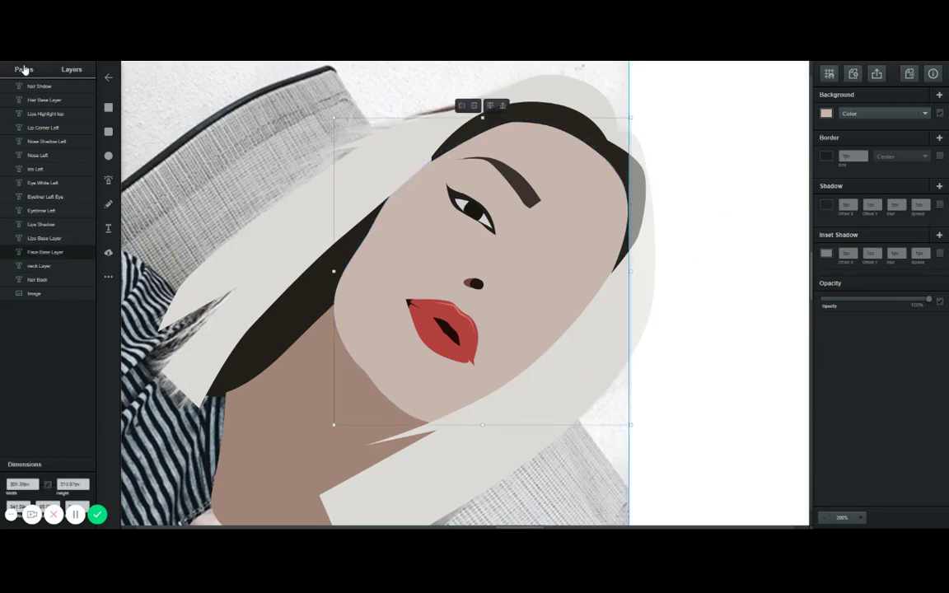
Check the page thumbnail and compare the neck shape with the photo by hiding and showing the neck layer.
left_click(23, 69)
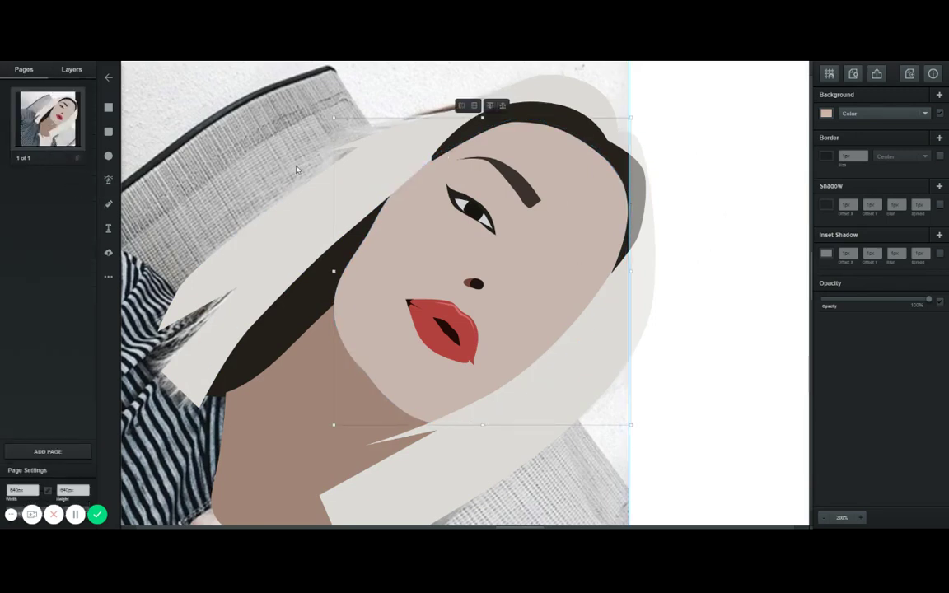
left_click(475, 240)
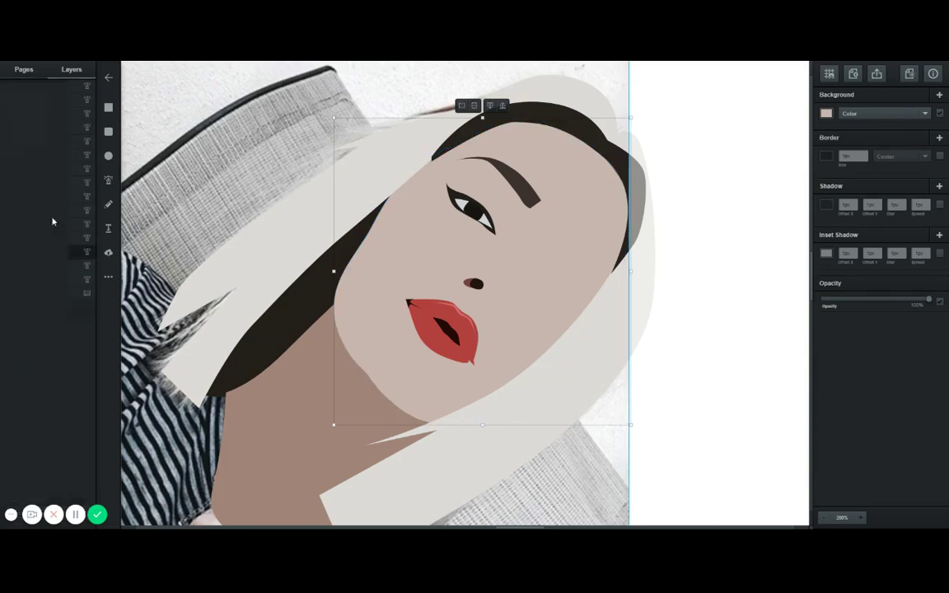
left_click(89, 266)
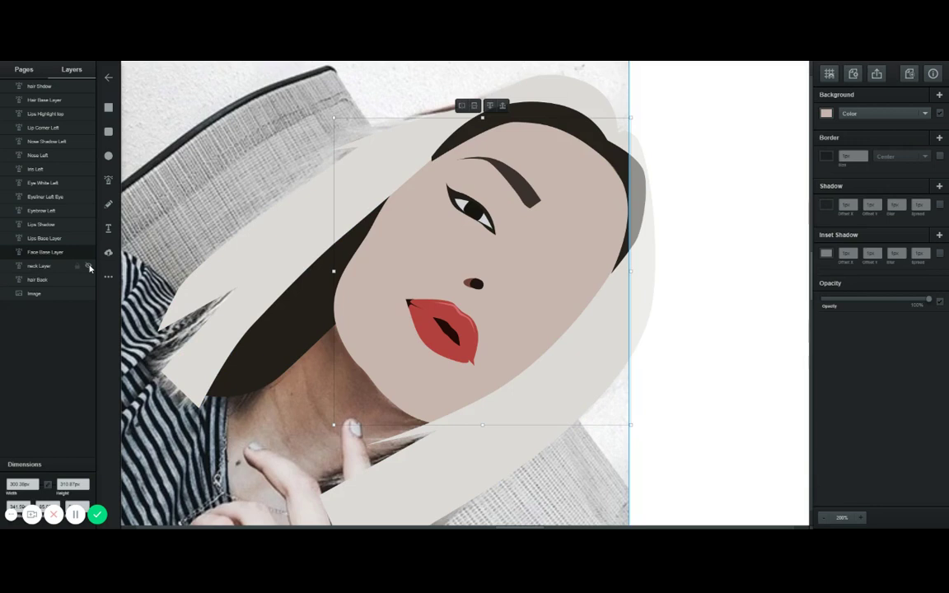
left_click(89, 267)
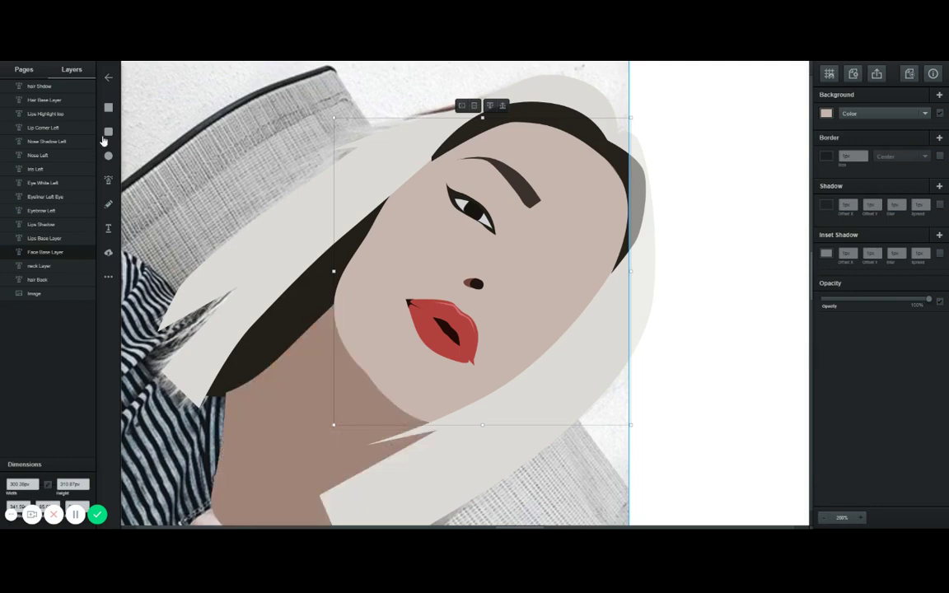
Hide the photo's Image layer so that only the traced portrait shapes are displayed.
left_click(89, 293)
scroll(426, 250, "down", 3)
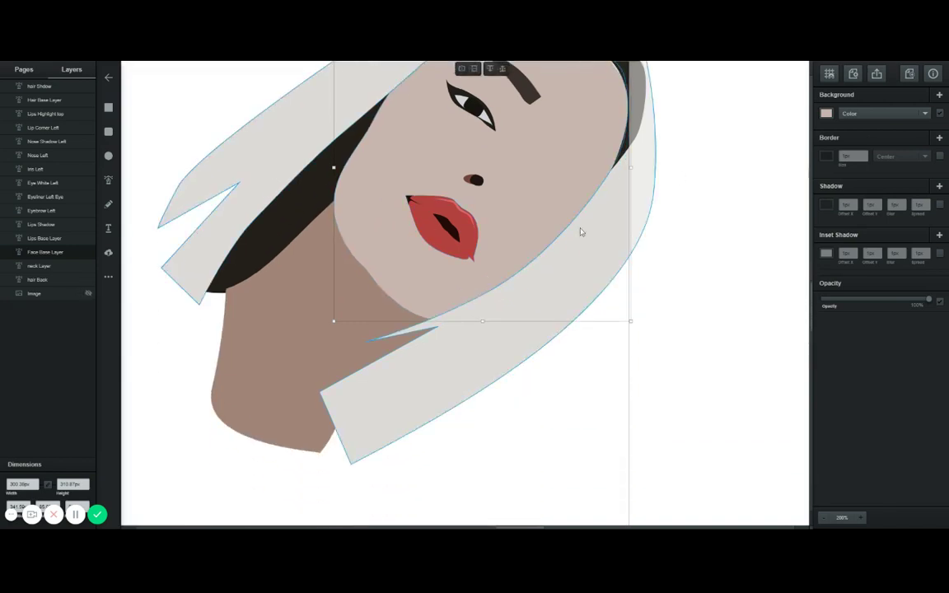
scroll(583, 233, "up", 2)
left_click(823, 519)
left_click(824, 518)
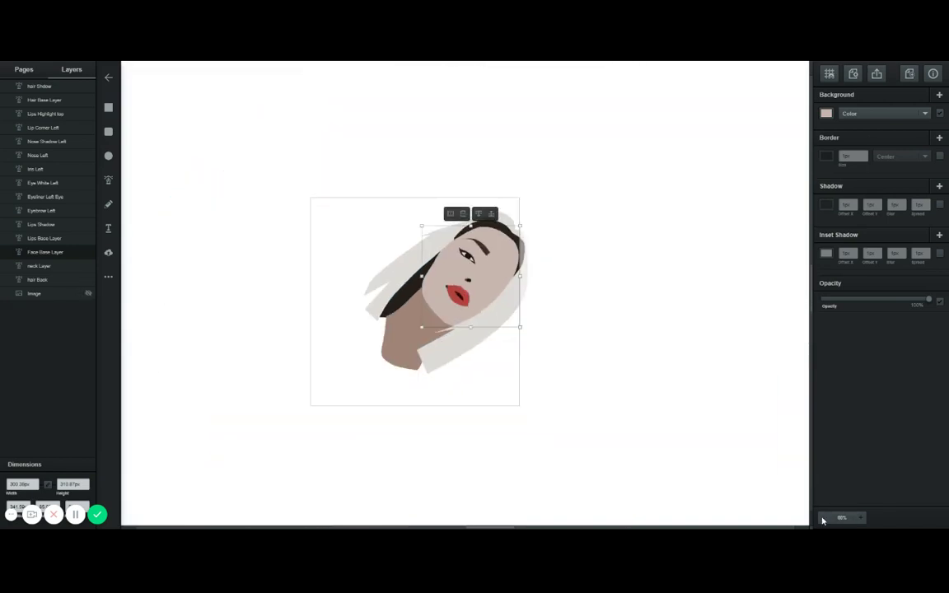
Select all the portrait shapes and shift them together slightly to the left so the drawing sits within the page.
left_click_drag(596, 199, 284, 407)
left_click_drag(484, 277, 462, 281)
left_click(858, 517)
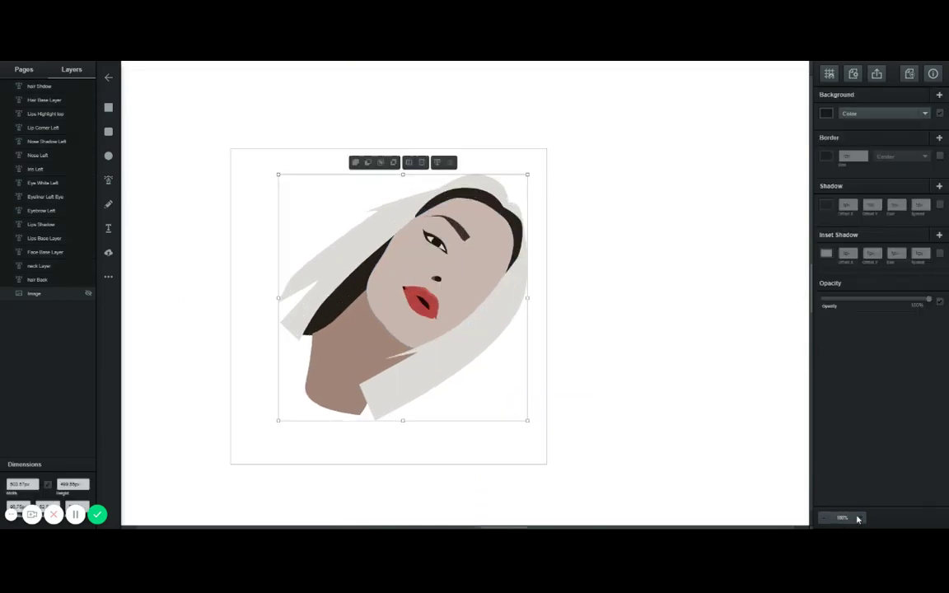
left_click(254, 193)
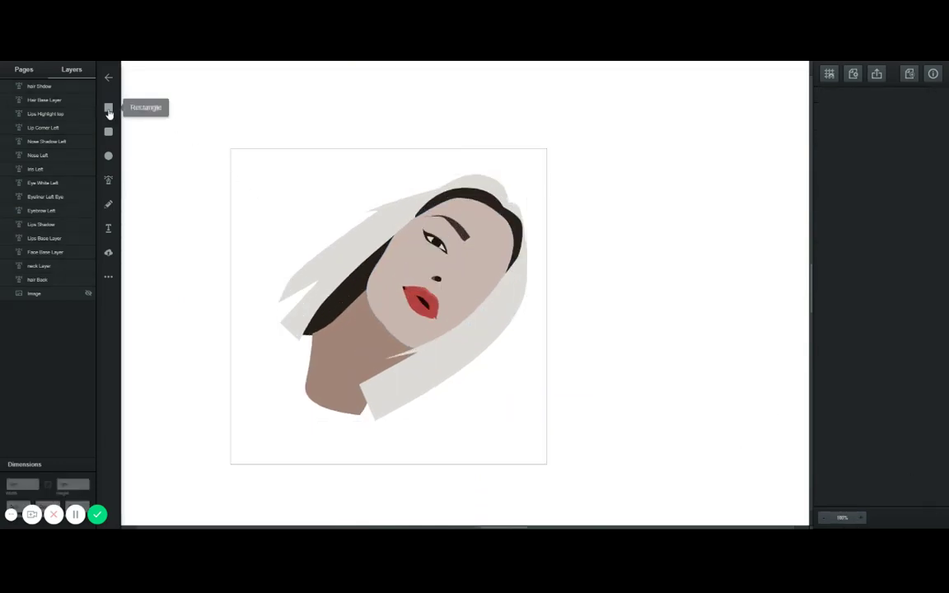
Draw a 640 px square rectangle covering the whole page.
left_click(108, 107)
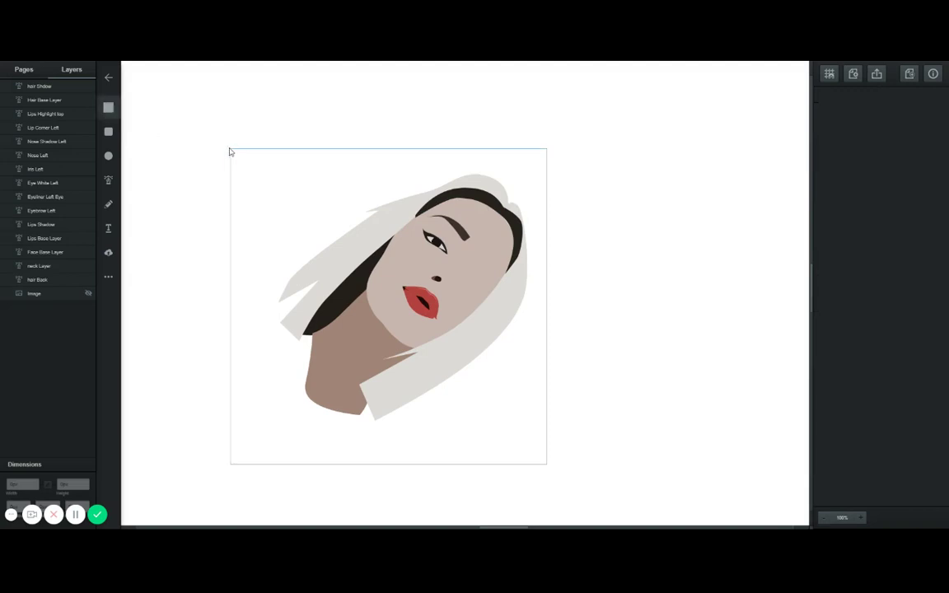
left_click_drag(231, 150, 546, 465)
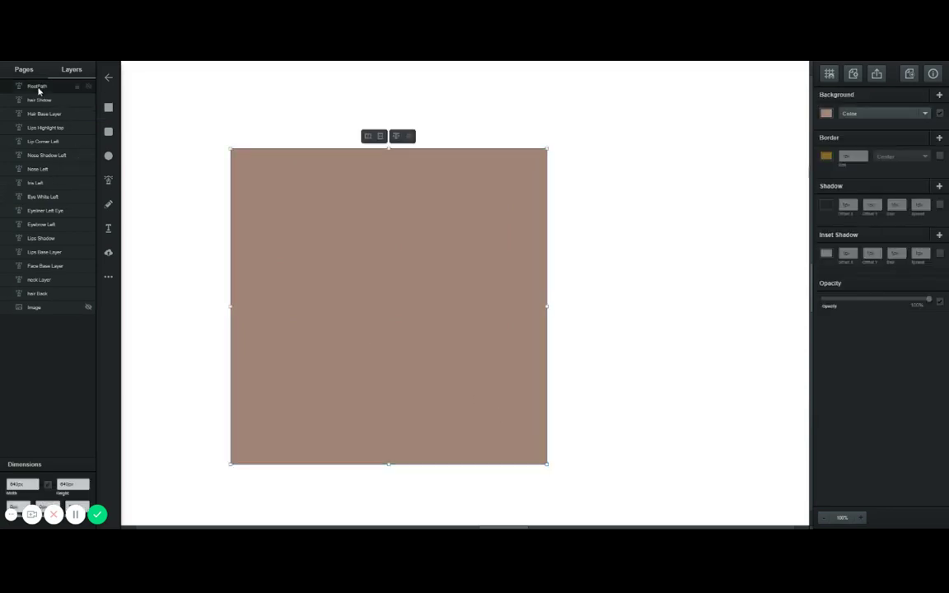
Move the page-sized rectangle behind the portrait, between the hair Back and Image layers, and change its fill to bright green.
left_click_drag(37, 85, 51, 295)
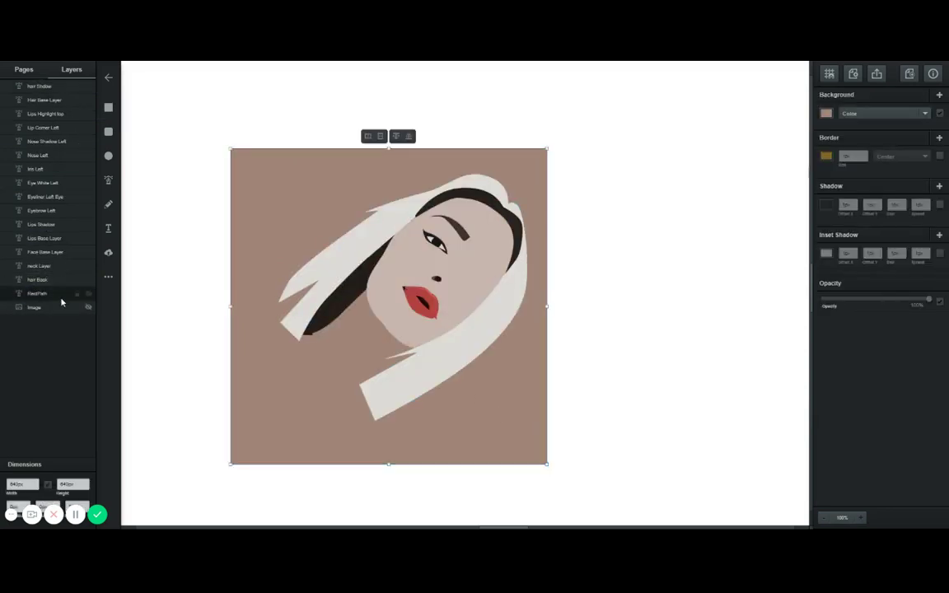
left_click(826, 113)
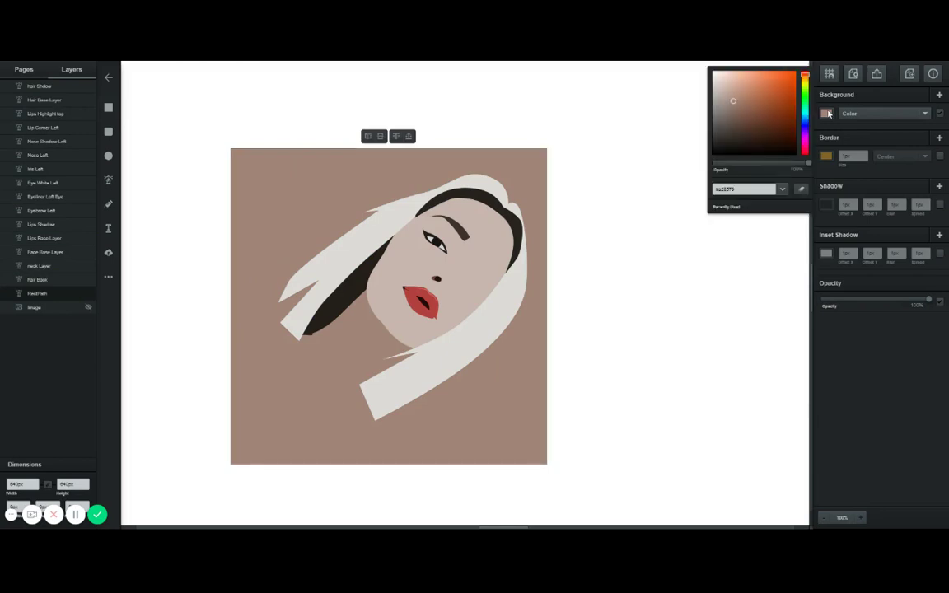
left_click(806, 98)
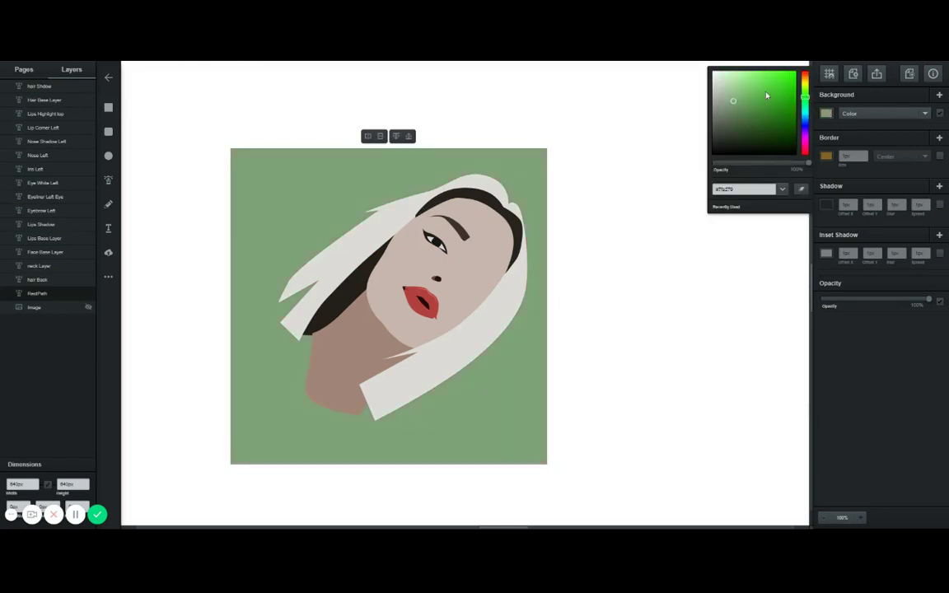
left_click_drag(767, 92, 798, 70)
left_click(805, 94)
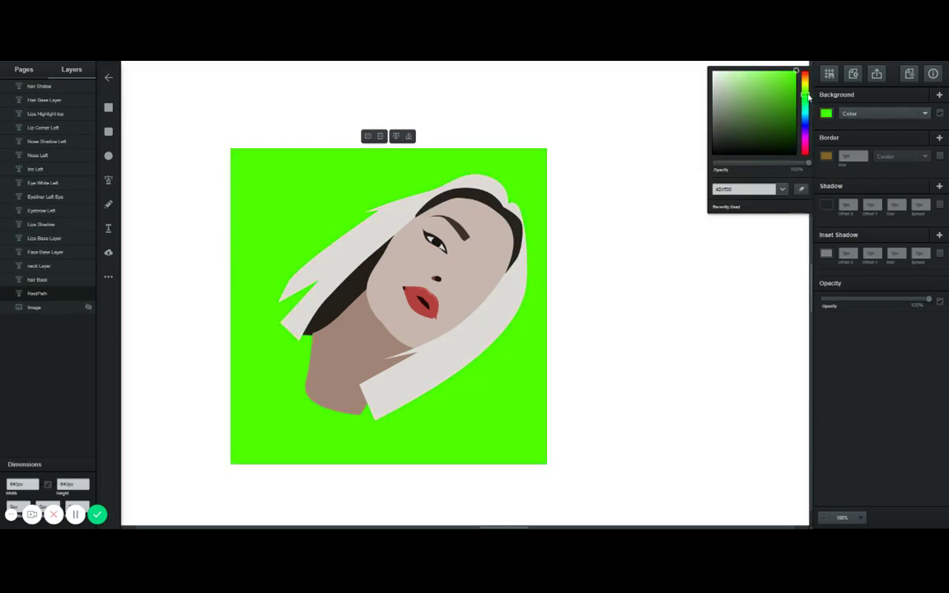
left_click(683, 355)
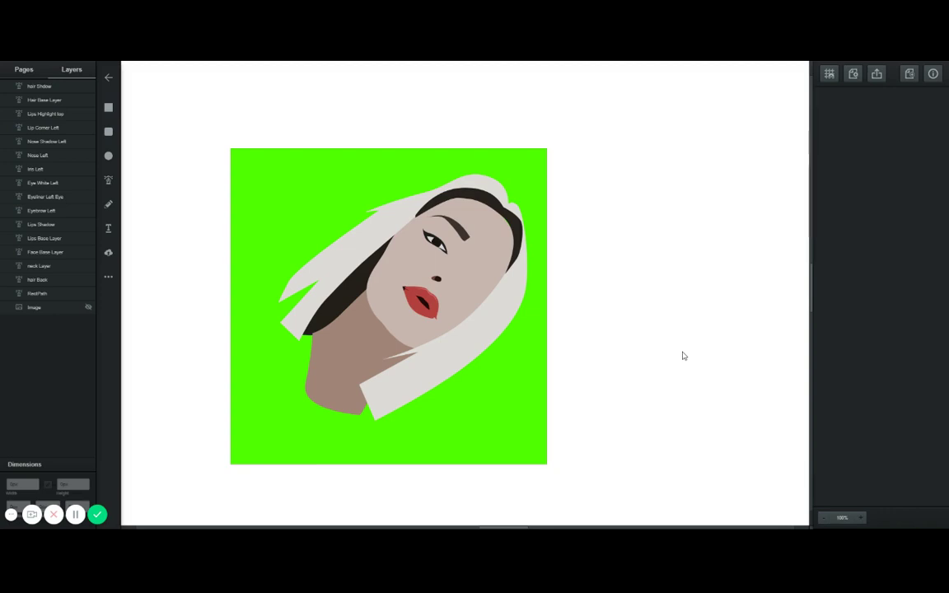
Export the whole page as a 640 × 640 px SVG file and download it.
left_click(876, 75)
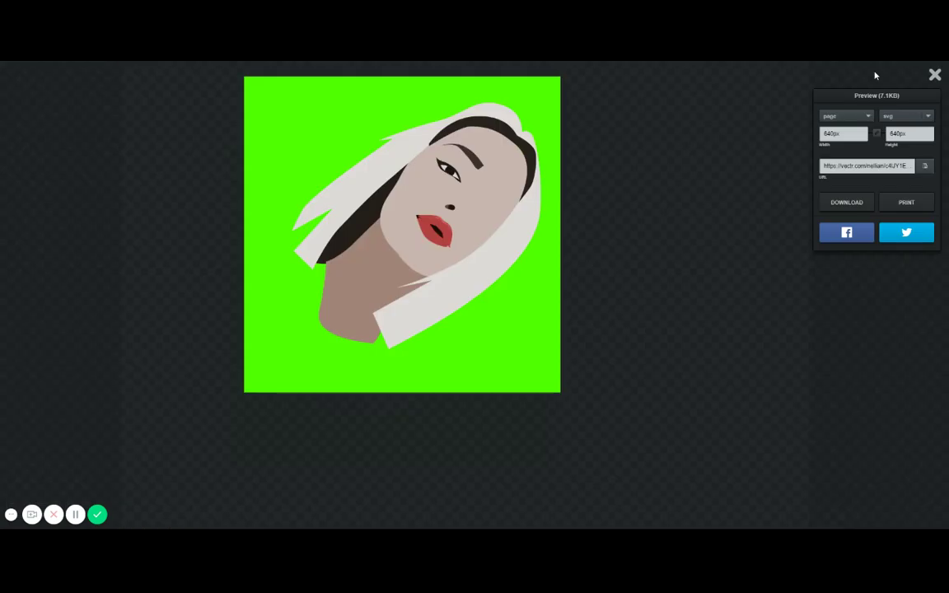
left_click(840, 203)
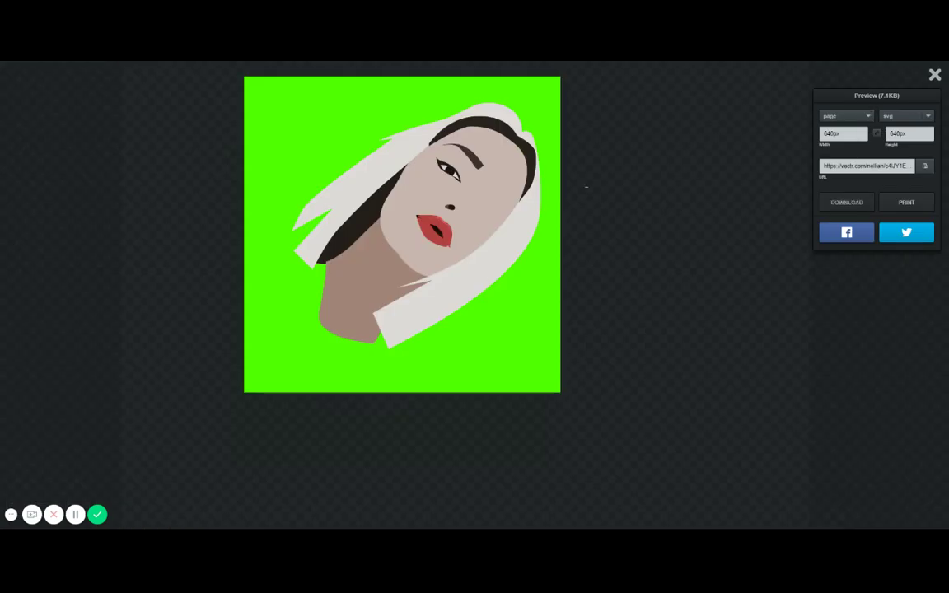